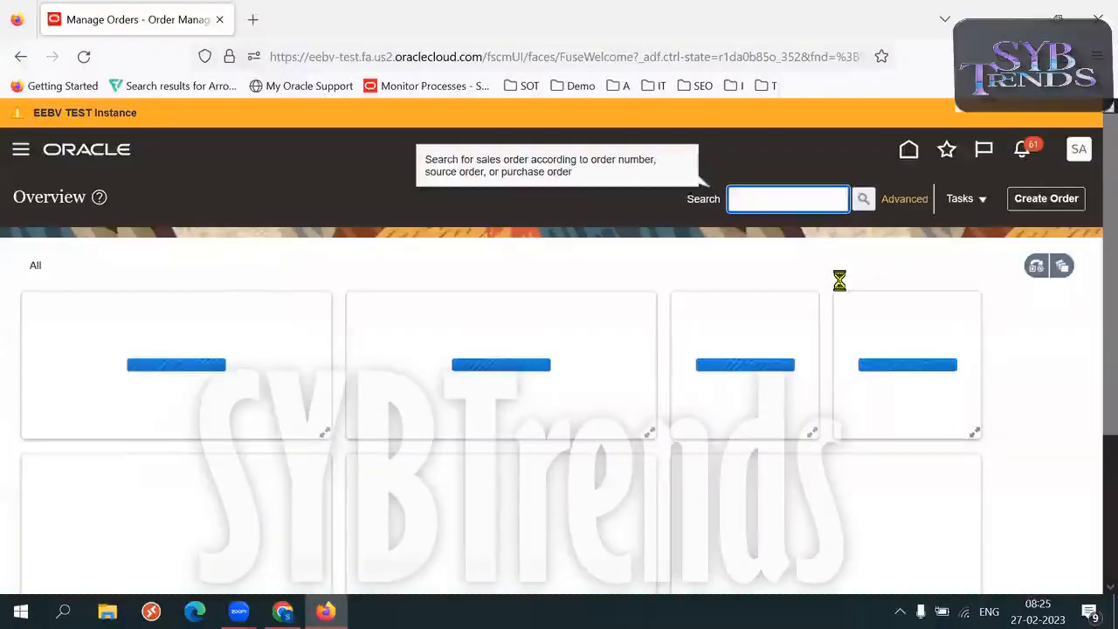
Search the open sales orders by the full order number, open the matching order and show it full screen
text(55613)
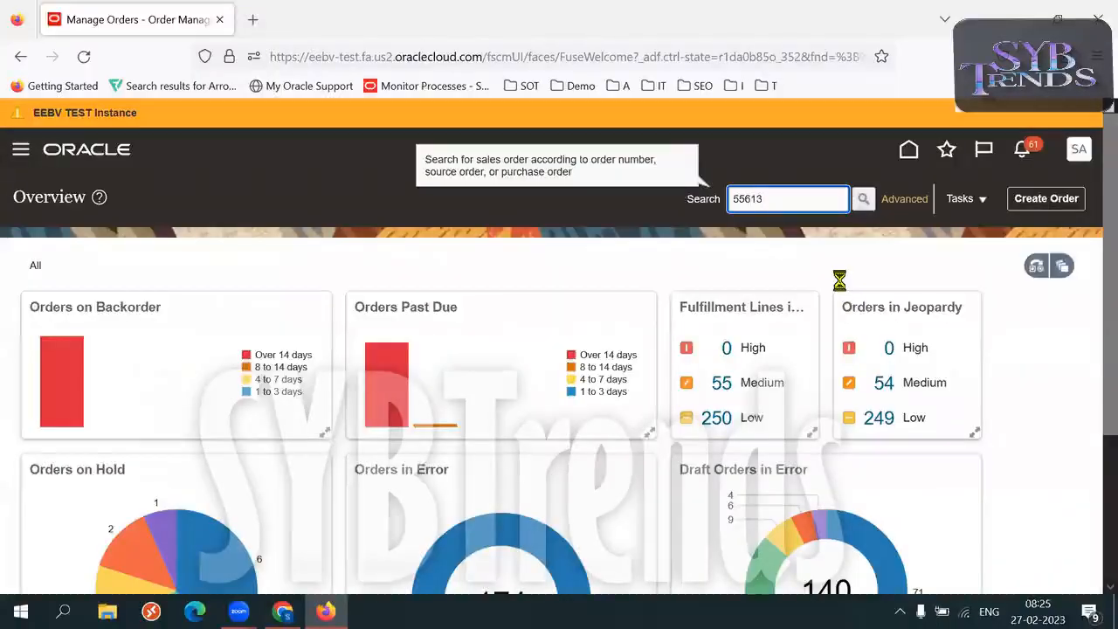
key(Return)
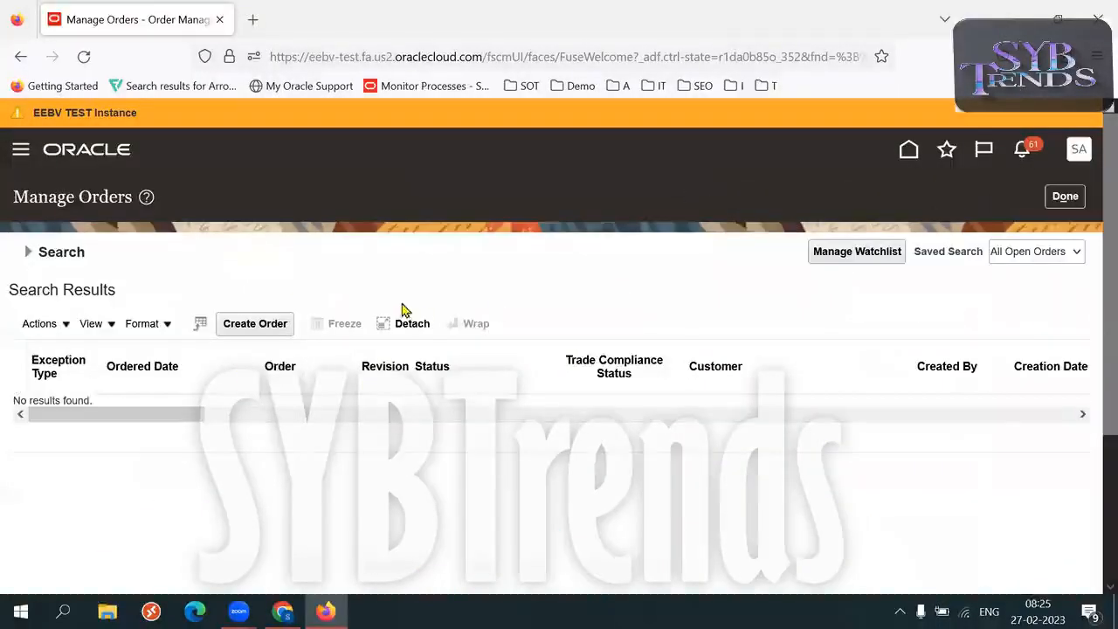
click(28, 251)
click(342, 336)
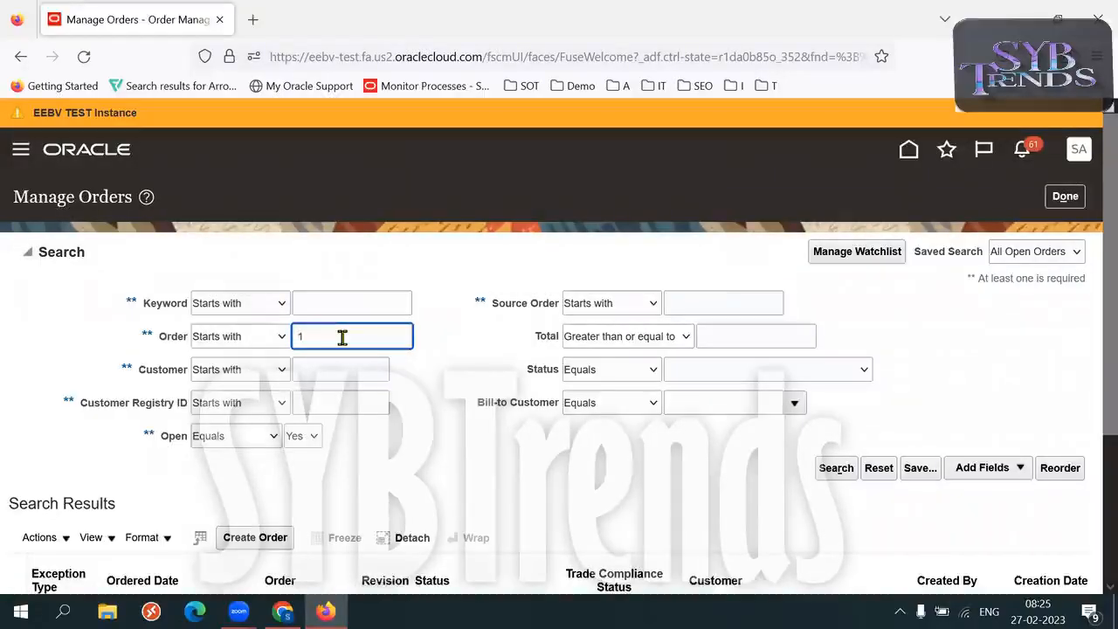
text(155613)
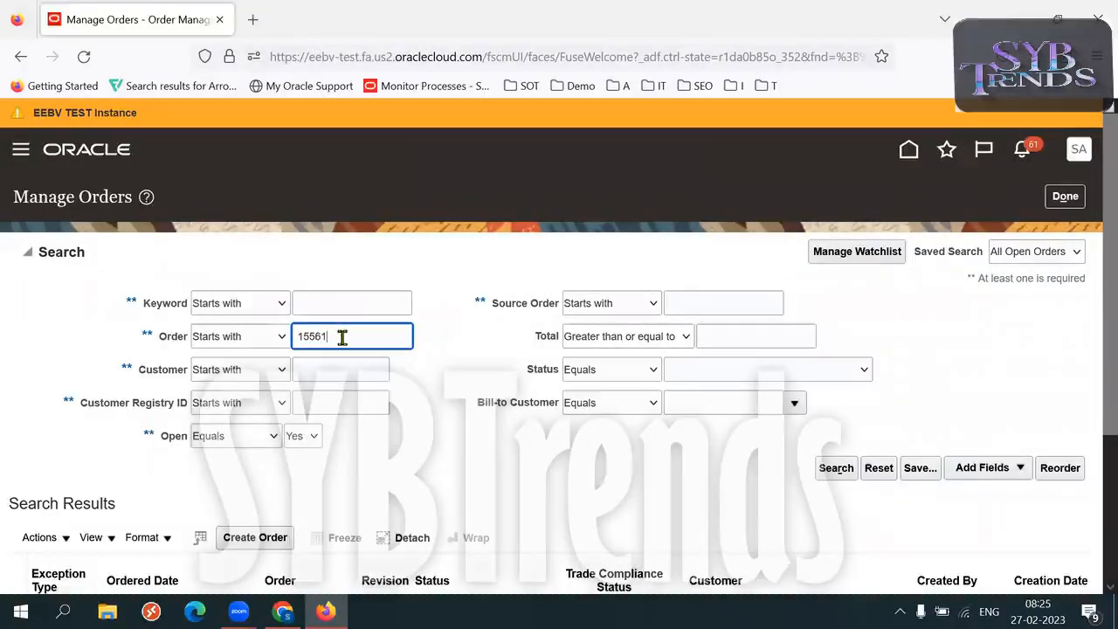
scroll(1094, 339, down, 1)
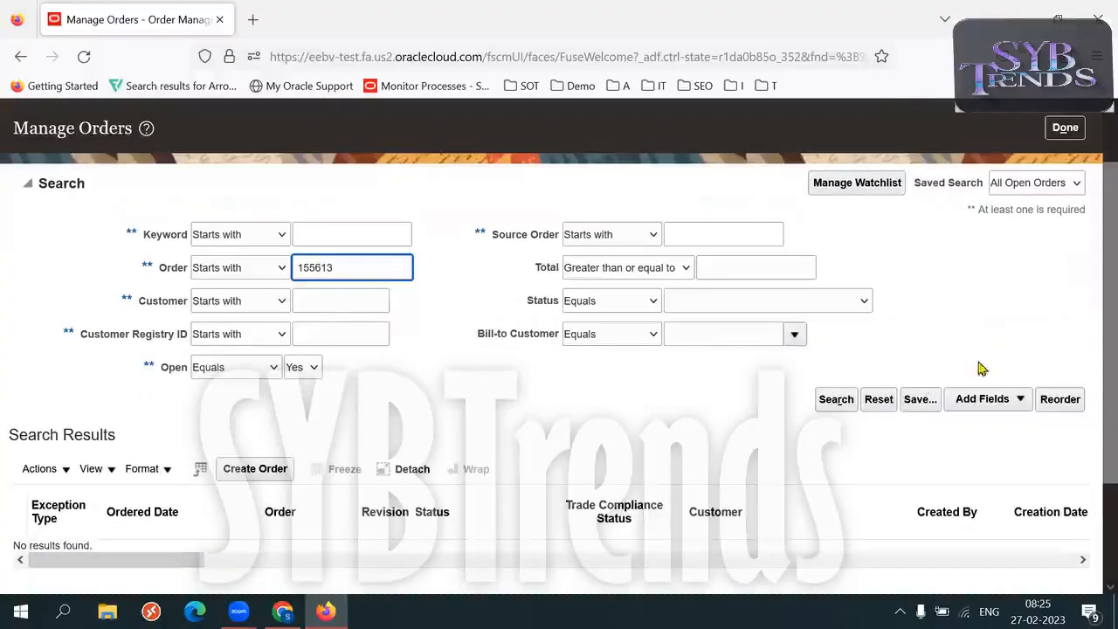
click(837, 400)
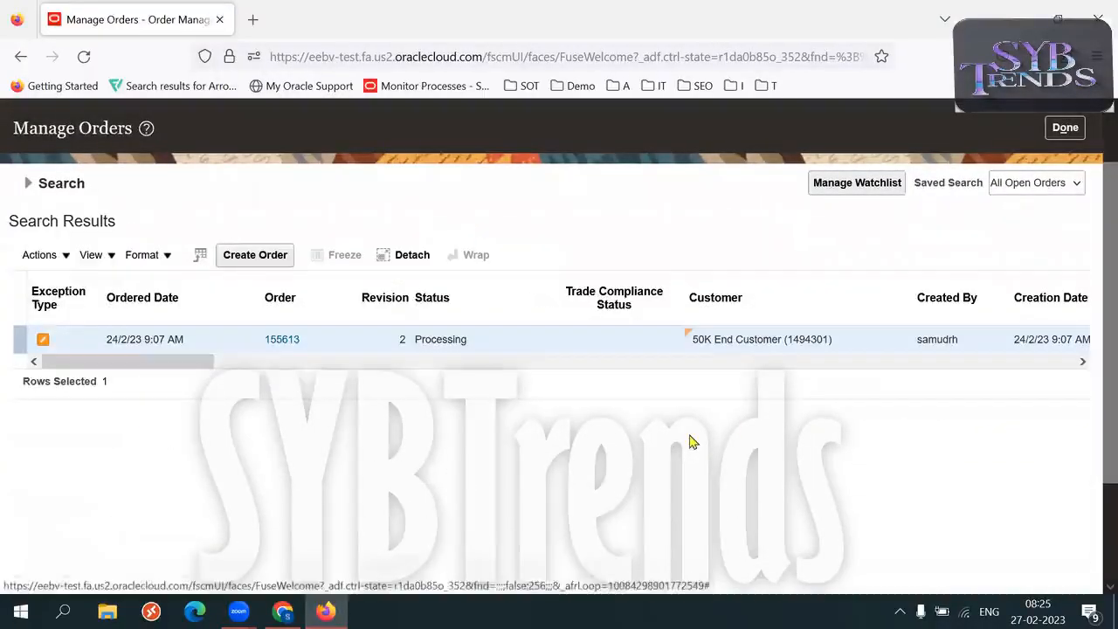
click(281, 340)
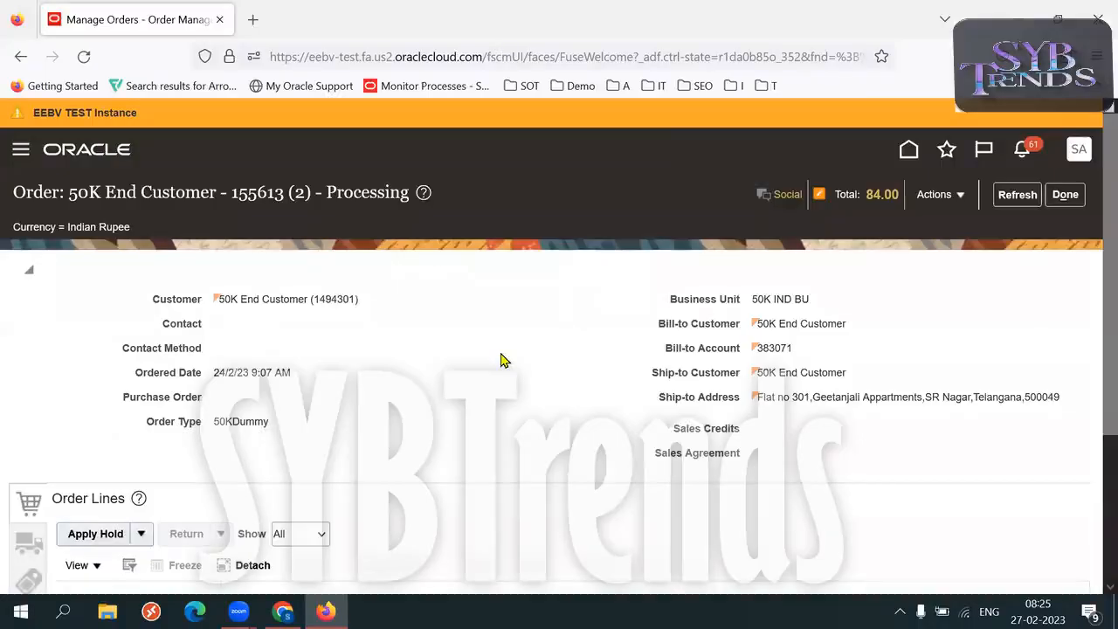
key(F11)
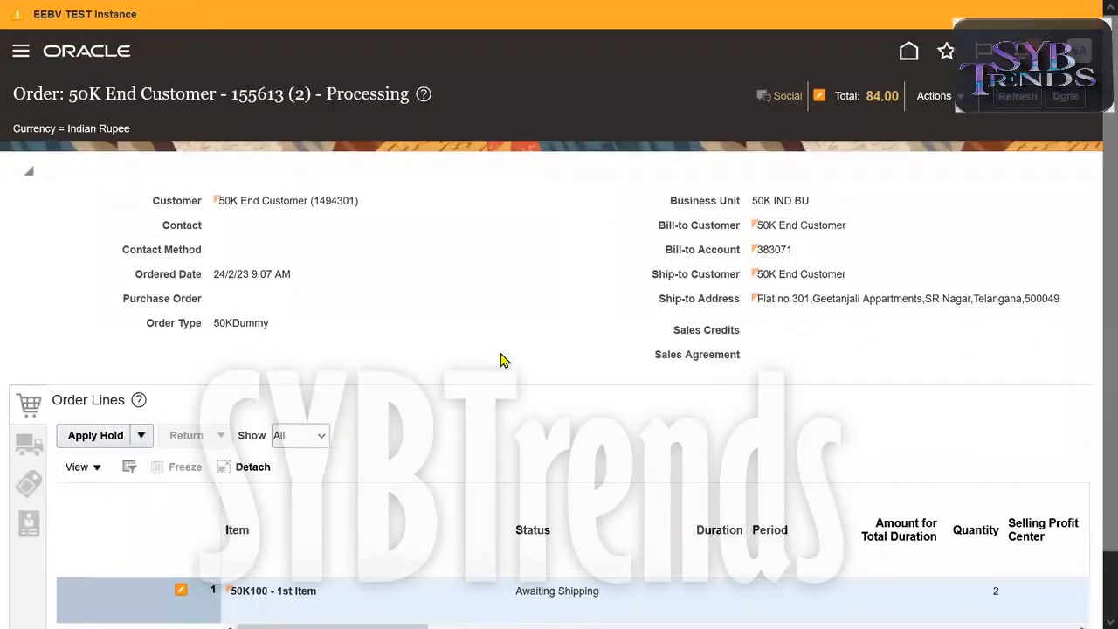
Examine the fulfilment status of the 50K100 - 1st Item order line
triple_click(541, 593)
triple_click(542, 594)
click(526, 415)
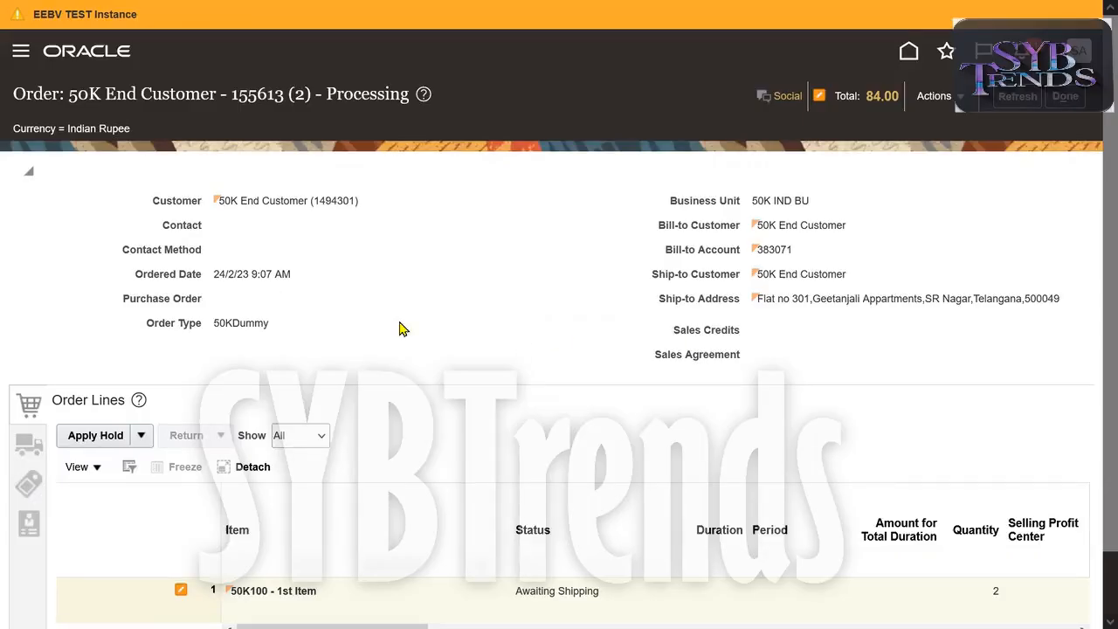
triple_click(548, 591)
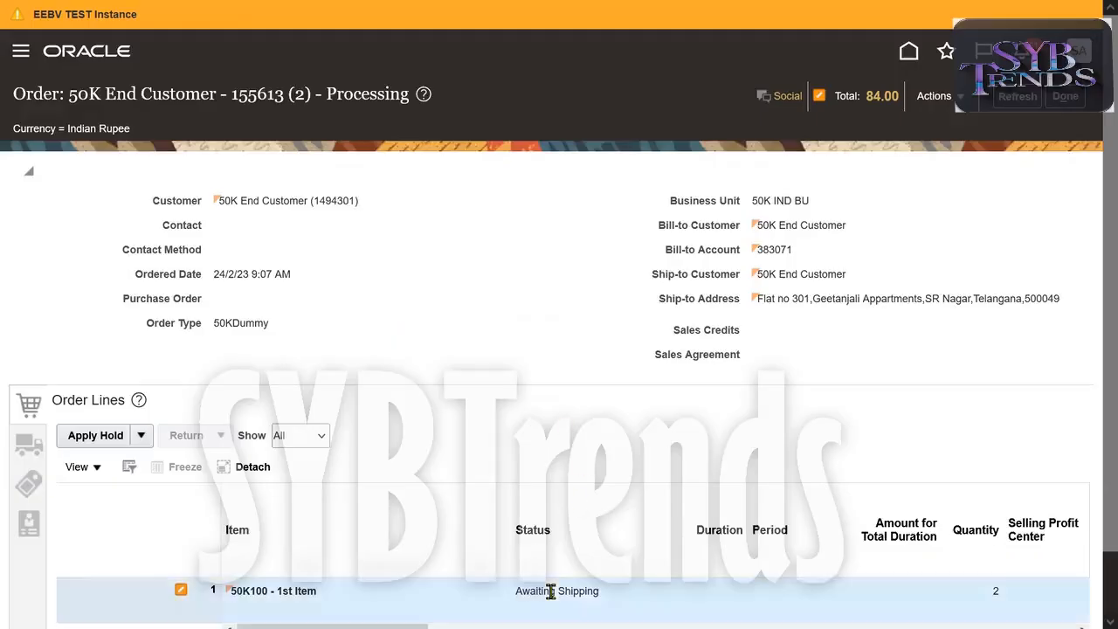
click(1043, 229)
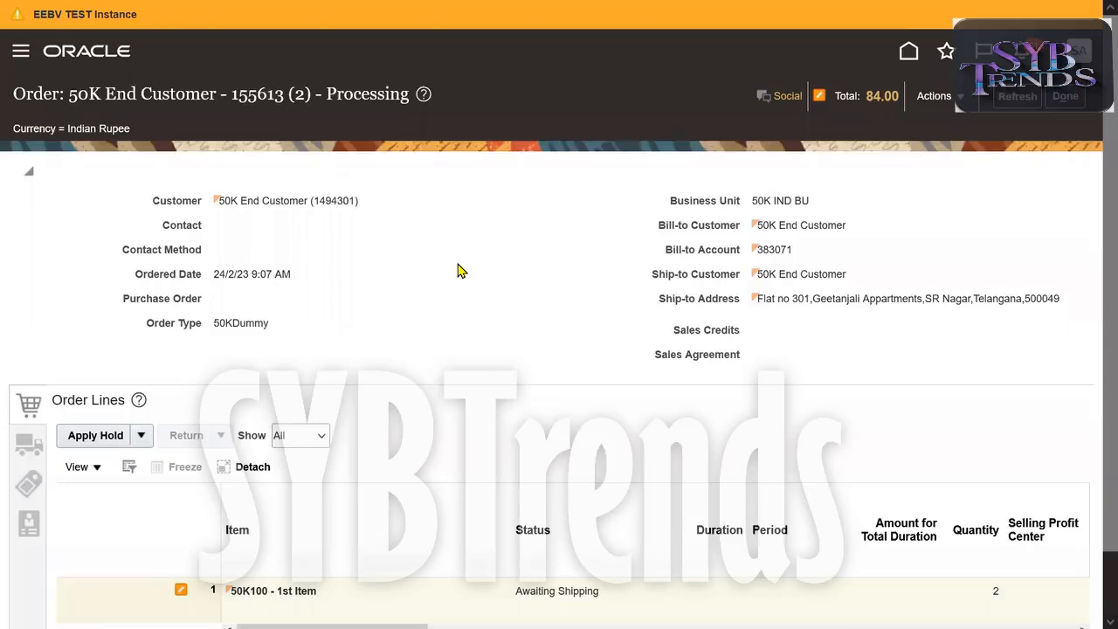
Copy the order number from the order's heading into a new Notepad document and return to the order
double_click(262, 93)
key(ctrl+c)
key(super+r)
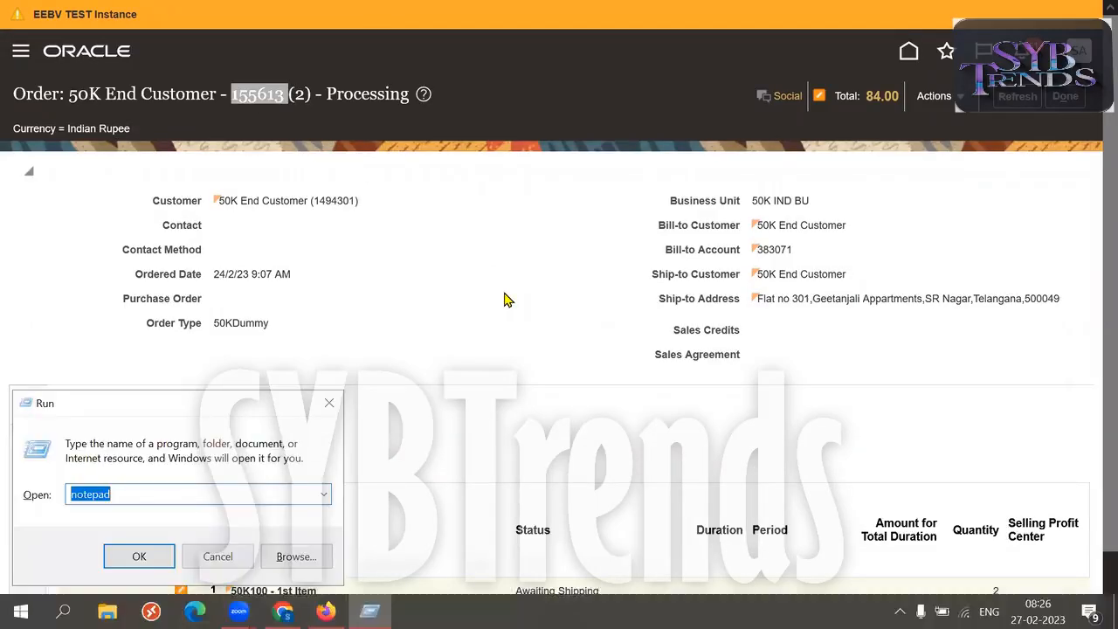
key(Return)
key(ctrl+v)
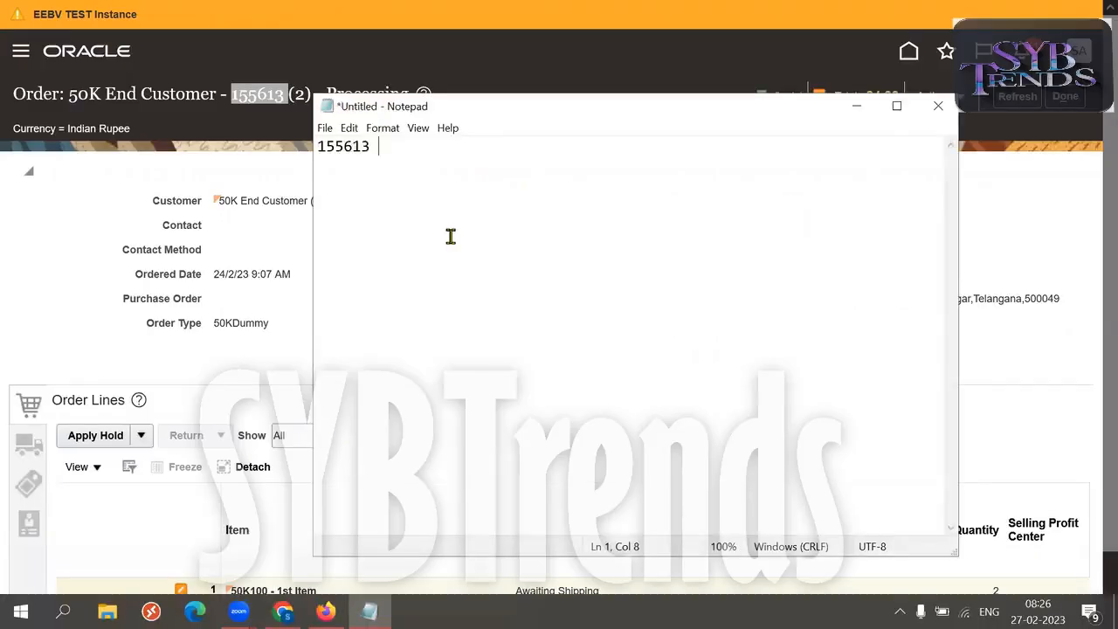
click(1034, 208)
click(1065, 95)
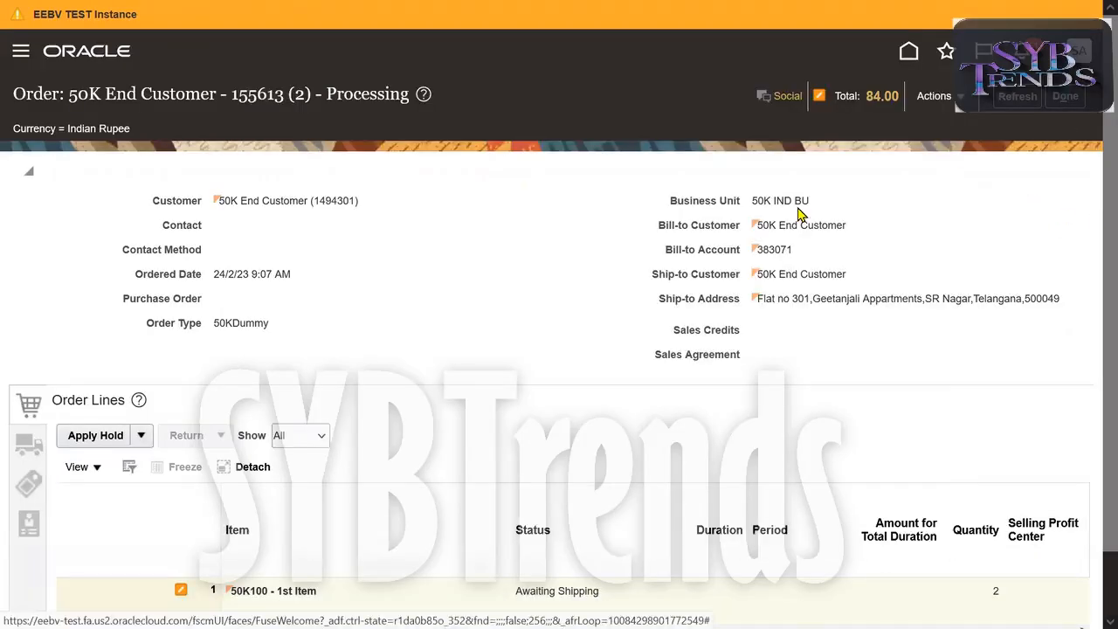
In the Notepad document, add a line reading Release, separated by a blank line from the order number
key(alt+Tab)
key(Return)
key(Return)
text(Rlea)
key(BackSpace)
key(BackSpace)
key(BackSpace)
text(elawse)
key(BackSpace)
key(BackSpace)
key(BackSpace)
text(se)
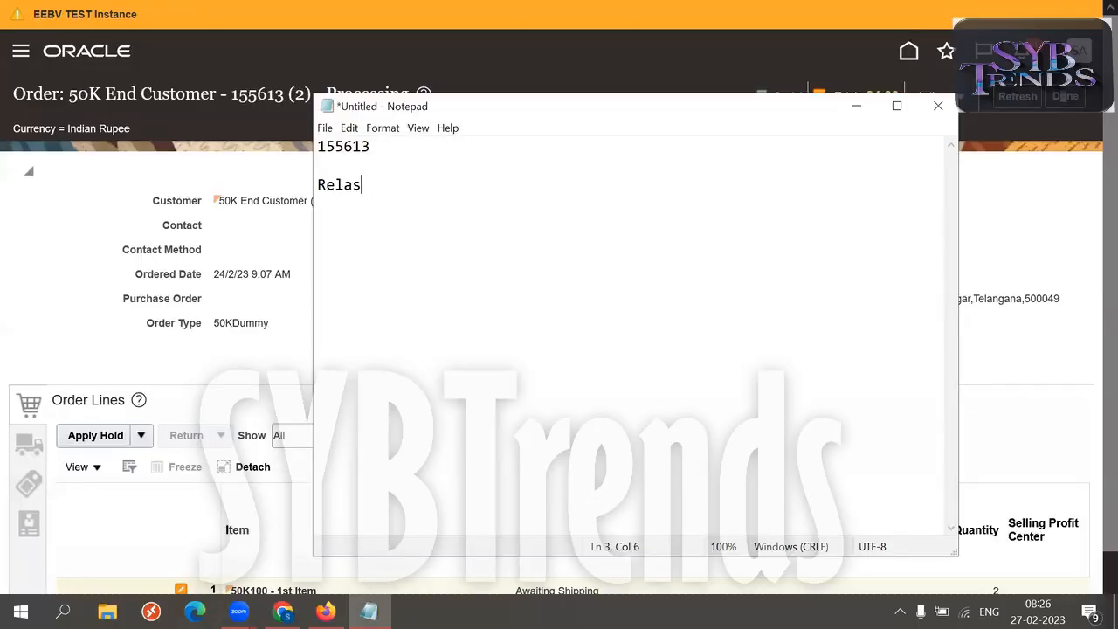
key(BackSpace)
key(BackSpace)
key(BackSpace)
key(BackSpace)
text(lease)
key(BackSpace)
key(BackSpace)
key(BackSpace)
key(BackSpace)
key(BackSpace)
key(BackSpace)
key(BackSpace)
text(Rele)
key(BackSpace)
key(BackSpace)
text(elease)
key(Return)
Add Pick, Ship and Invoice below Release on successive lines, each indented one tab stop further
text(Pick)
key(Return)
key(Tab)
key(Tab)
text(Shoi)
key(BackSpace)
key(BackSpace)
text(ip)
key(Return)
key(Tab)
key(Tab)
key(Tab)
text(Invoice)
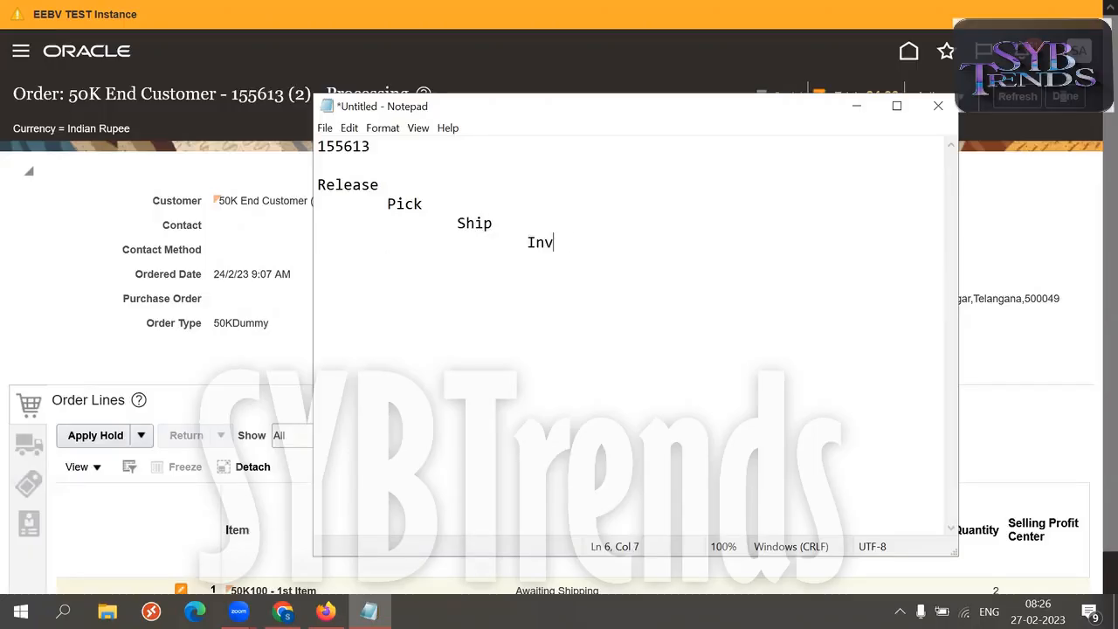
Add Receive after a blank line below Invoice, indented four tab stops
key(Return)
key(Return)
key(Tab)
key(Tab)
key(Tab)
key(Tab)
key(BackSpace)
text(Receive)
key(Return)
Add Recon on the line below Receive, indented five tab stops
key(Tab)
key(Tab)
key(Tab)
key(Tab)
key(Tab)
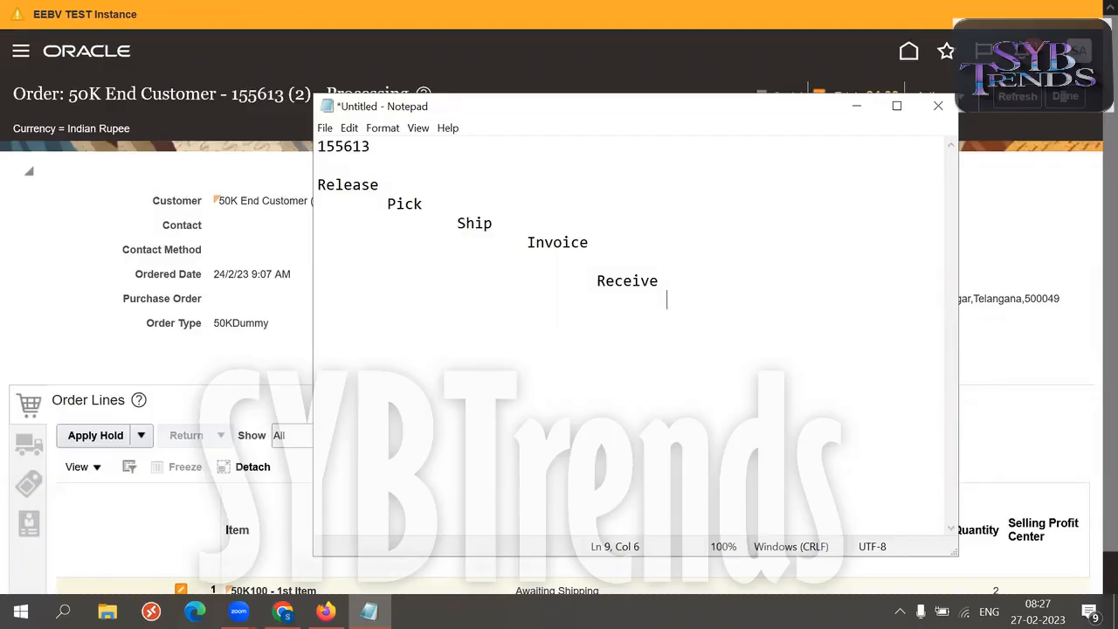
text(RE)
key(BackSpace)
key(BackSpace)
text(e)
key(BackSpace)
text(Recon)
Add Ledger after a blank line below Recon, indented six tab stops
key(Return)
key(Return)
key(Tab)
key(Tab)
key(Tab)
key(Tab)
key(Tab)
key(Tab)
key(Tab)
text(Ledger)
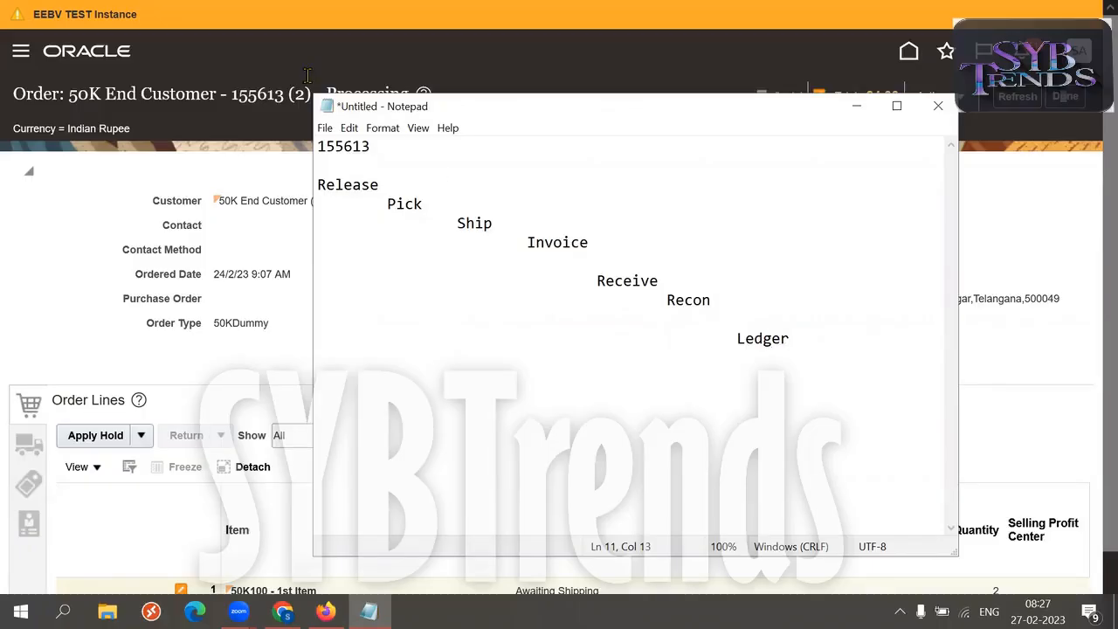
Highlight the Release-to-Ship lines and the Invoice-to-Ledger lines of the note, and return to the Oracle page
drag(510, 224, 316, 184)
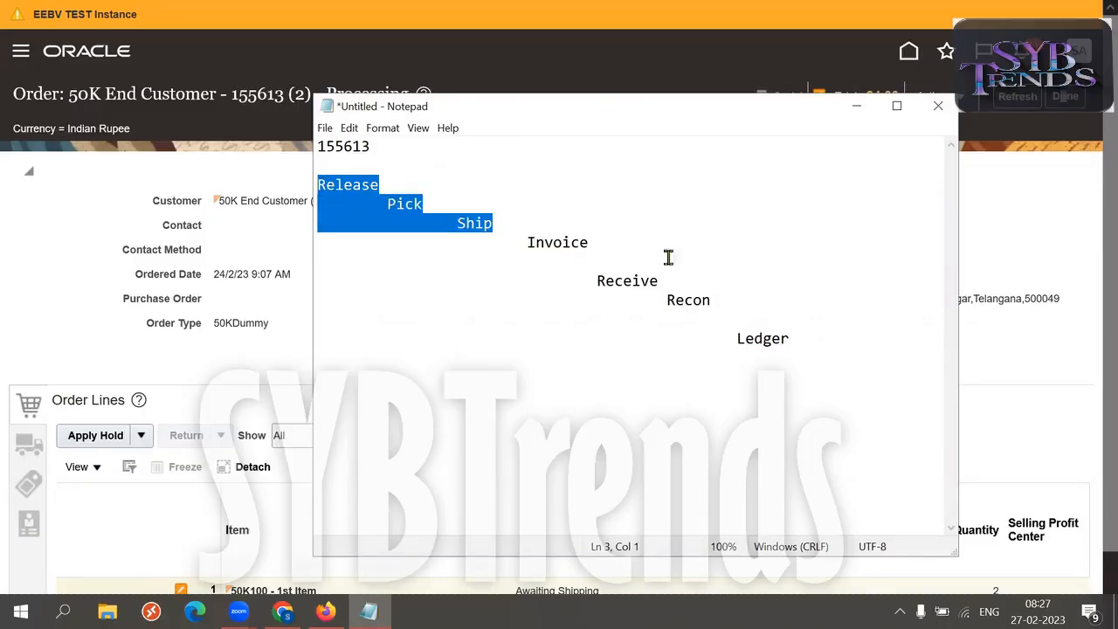
drag(526, 242, 828, 347)
drag(494, 223, 312, 182)
click(260, 236)
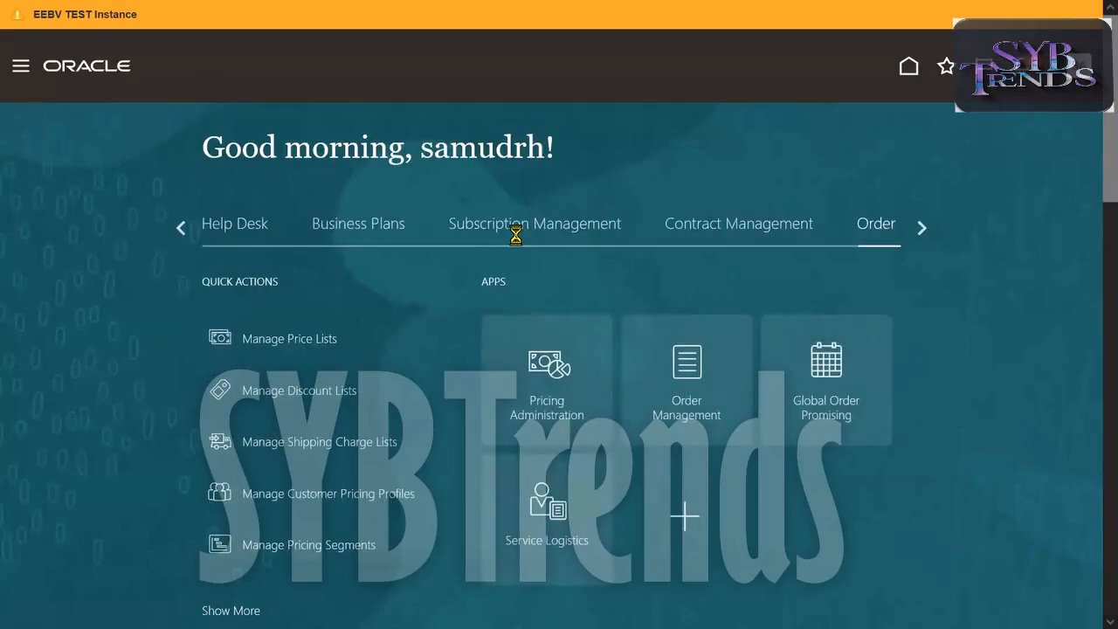
Look through all application groups on the Oracle home page, ending at the Order Management and Supply Chain Execution groups
click(180, 228)
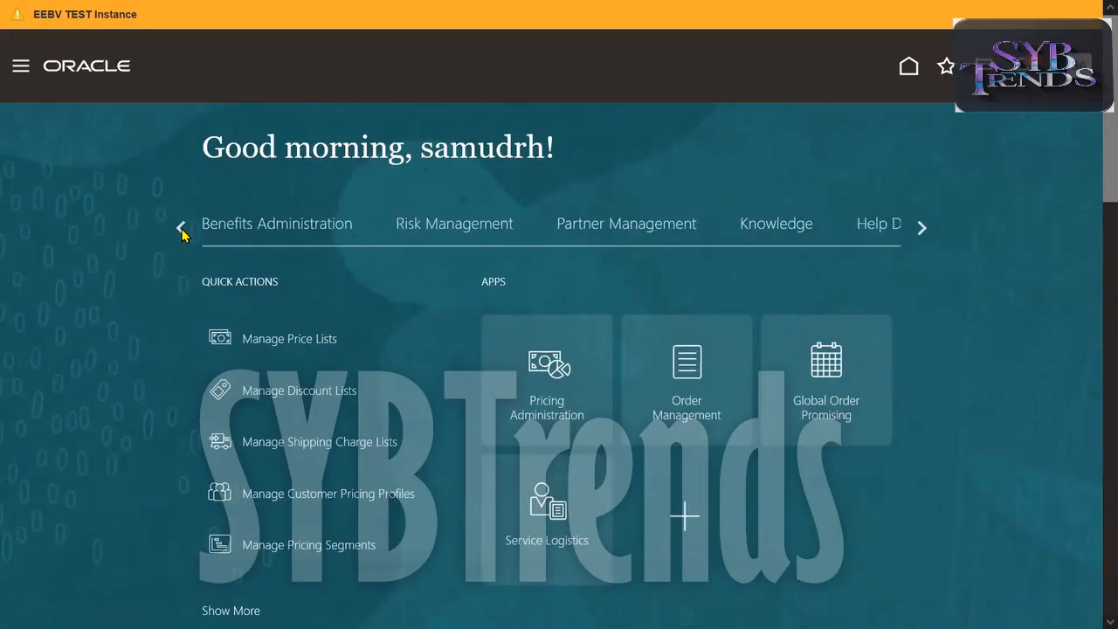
click(180, 228)
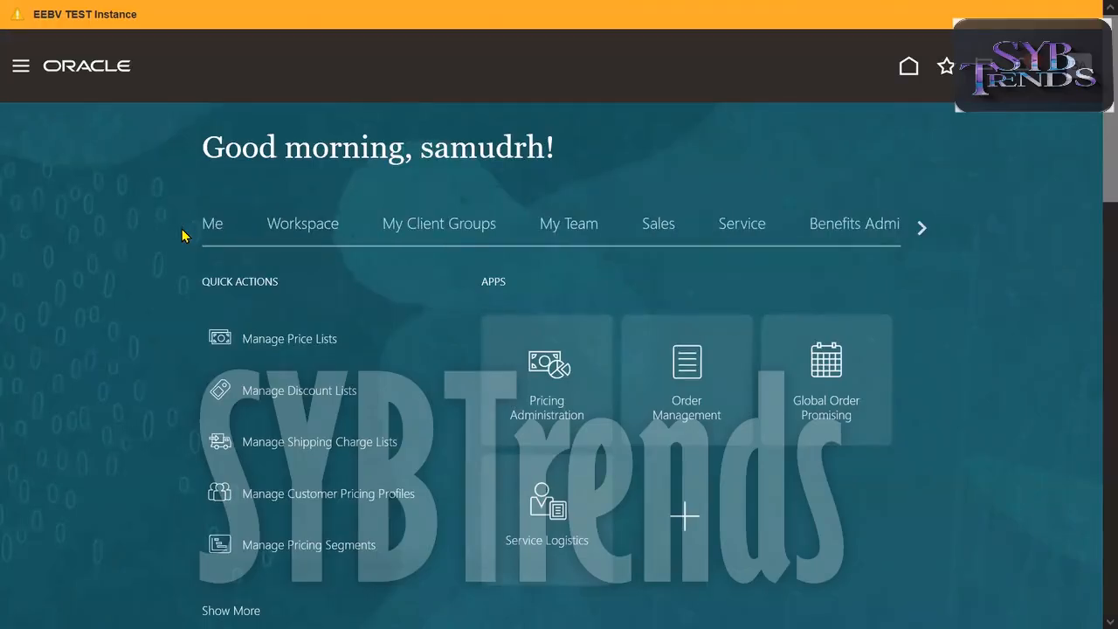
click(922, 227)
click(922, 227)
click(922, 227)
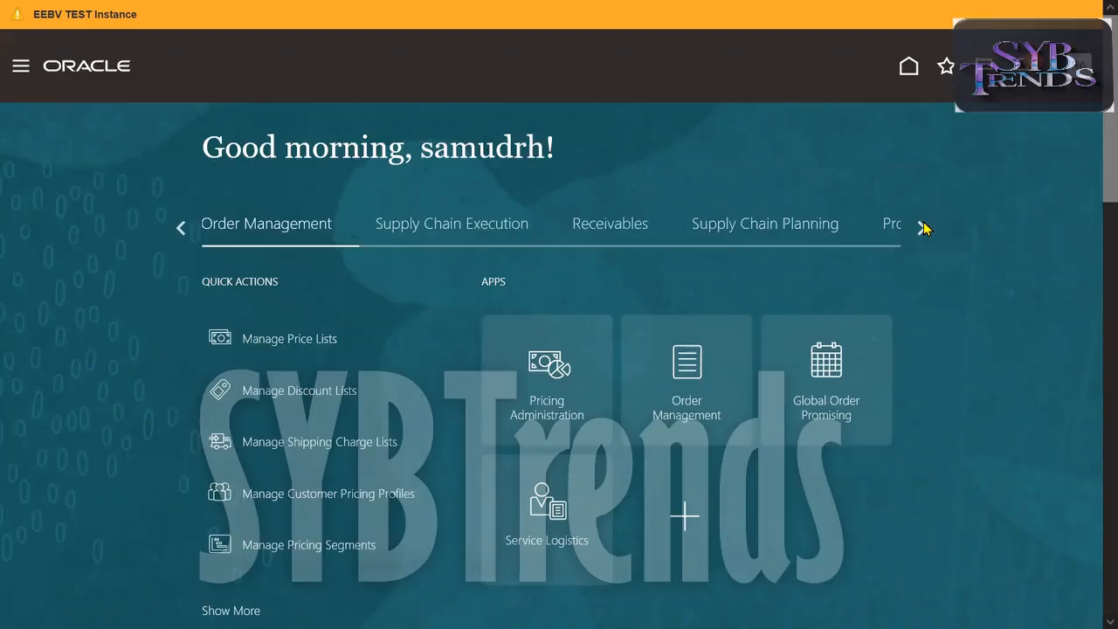
click(922, 227)
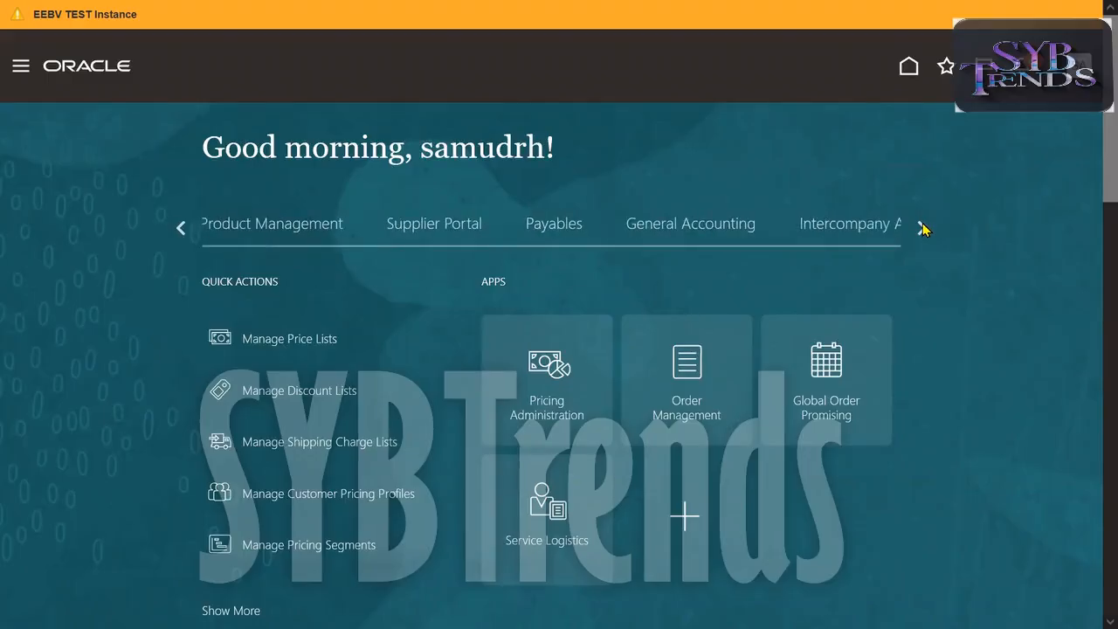
click(923, 227)
click(922, 227)
click(922, 227)
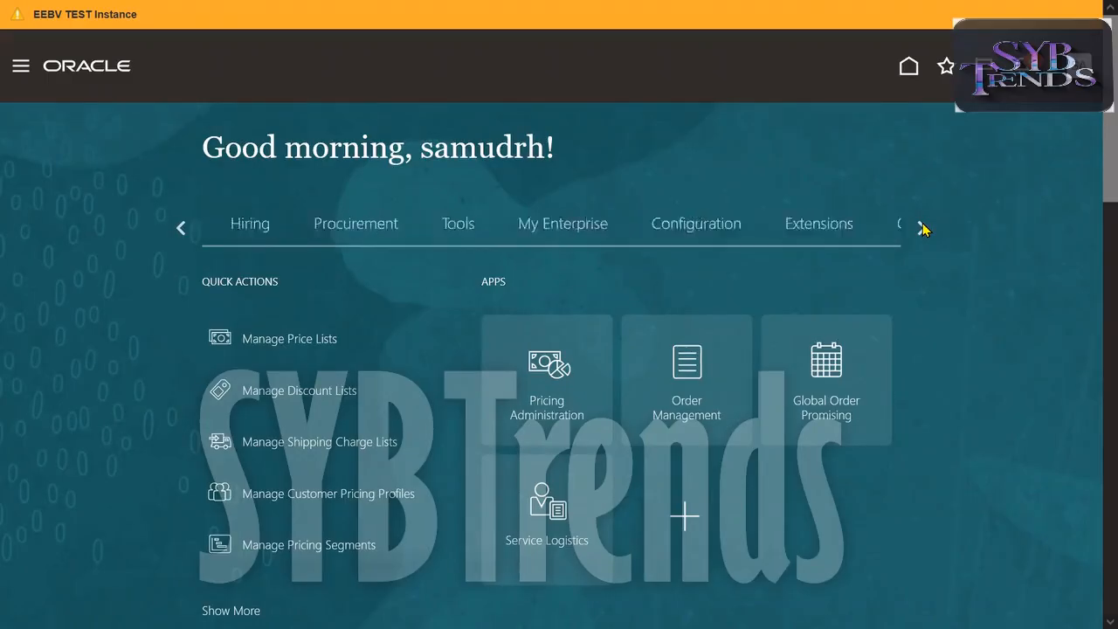
click(181, 227)
click(180, 227)
click(181, 227)
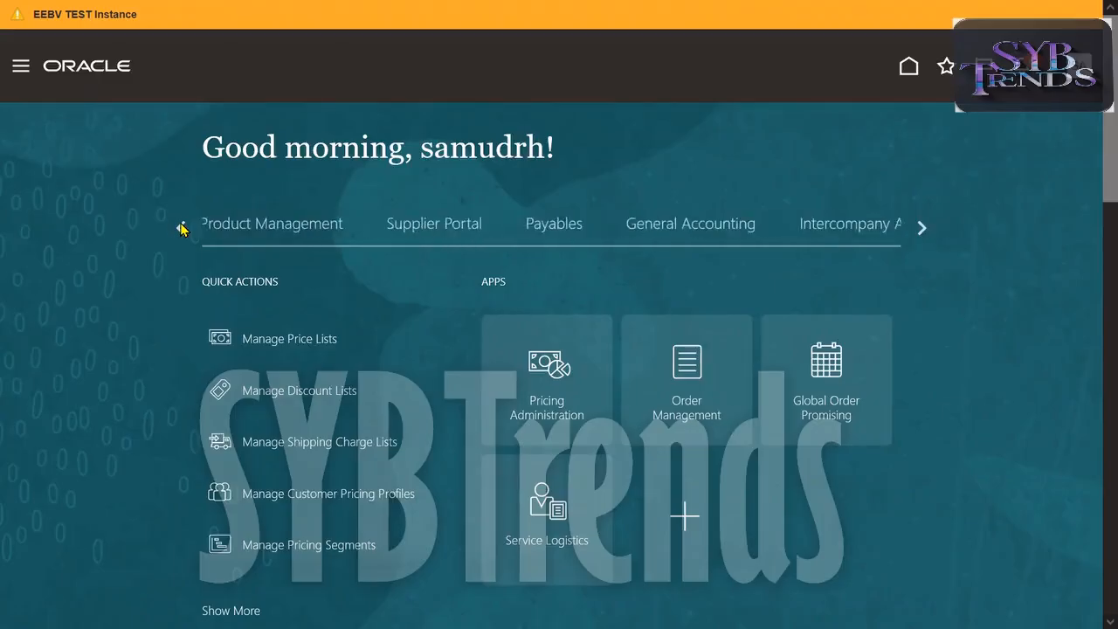
click(181, 227)
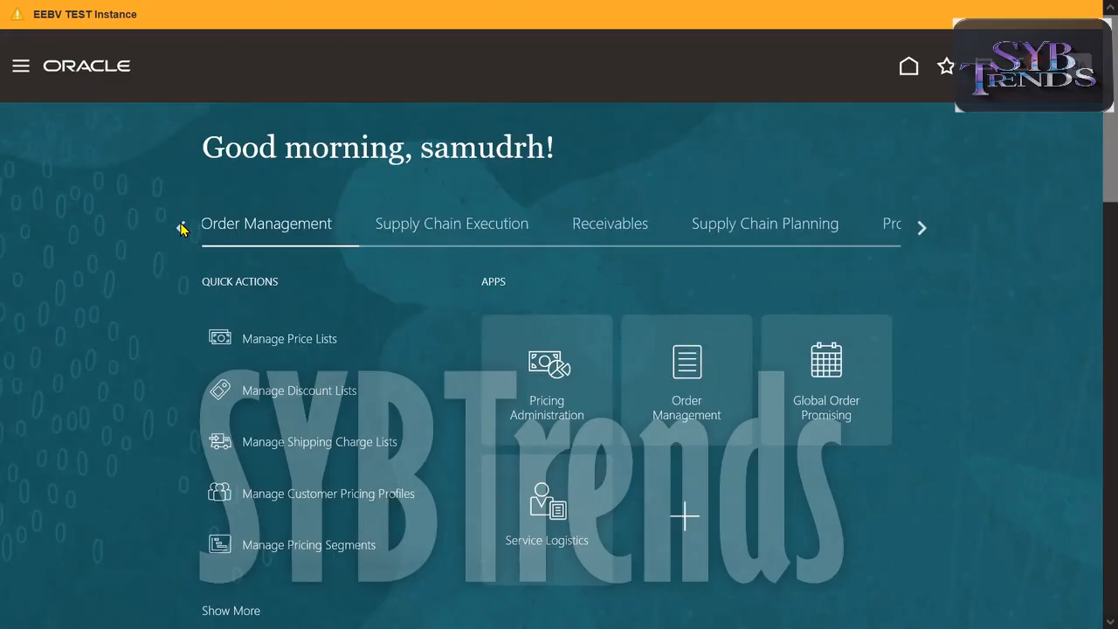
Open Inventory Management from the Supply Chain Execution apps and show it full screen
click(512, 229)
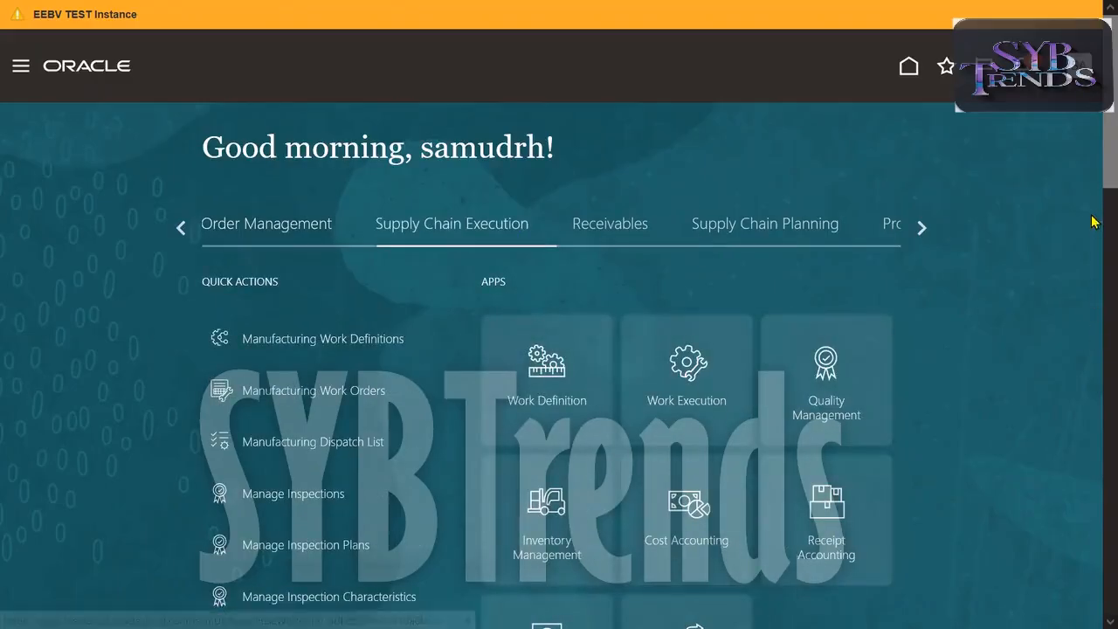
scroll(1091, 152, down, 1)
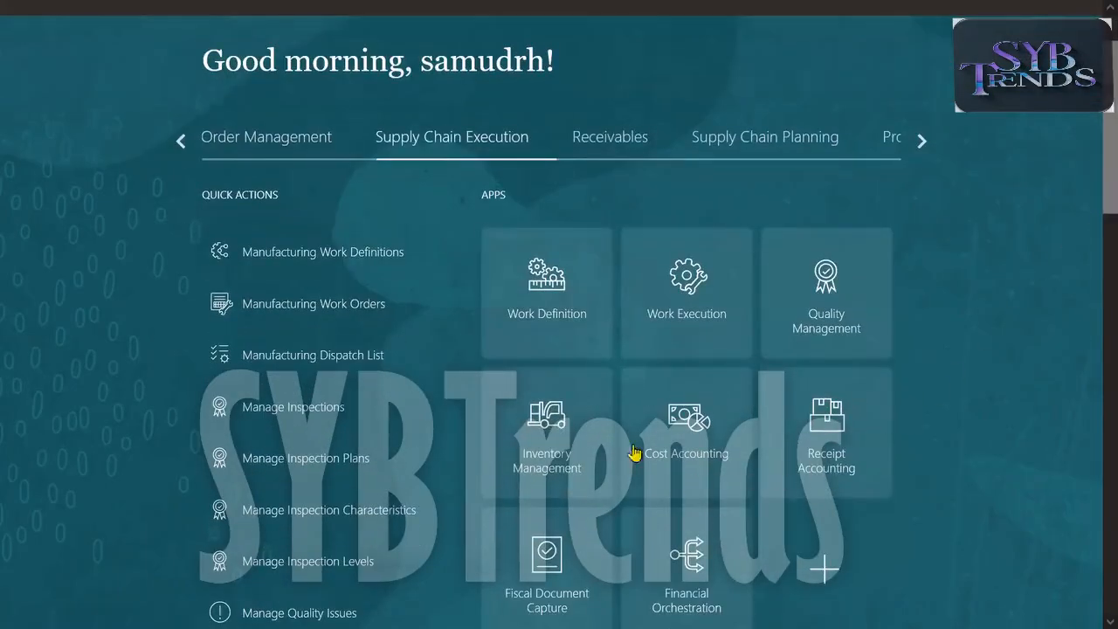
click(540, 460)
mouse_move(646, 104)
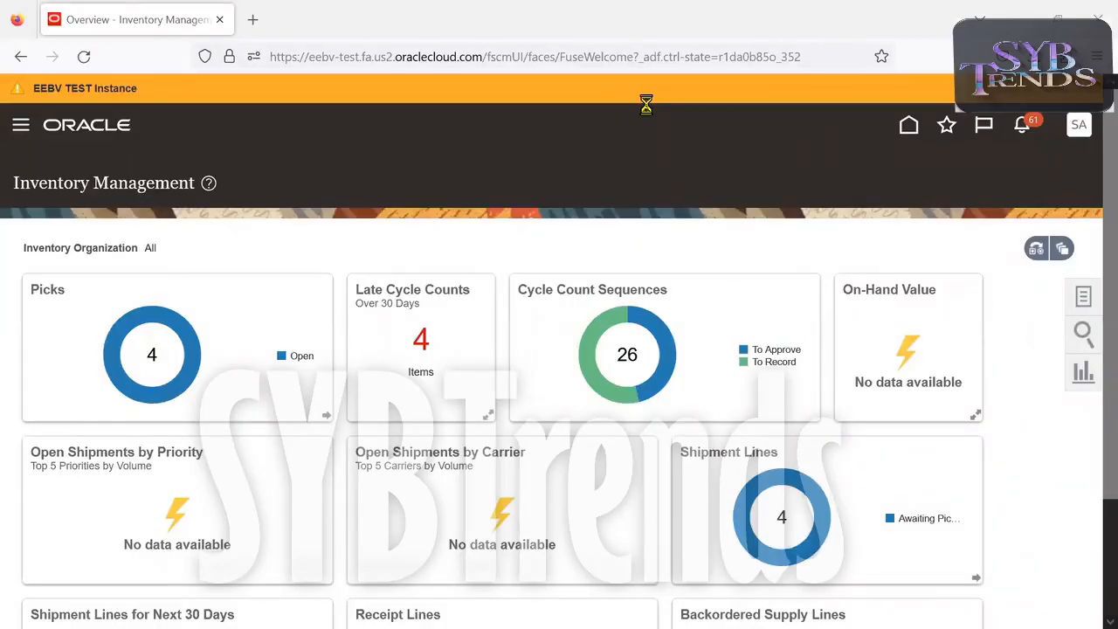
key(F11)
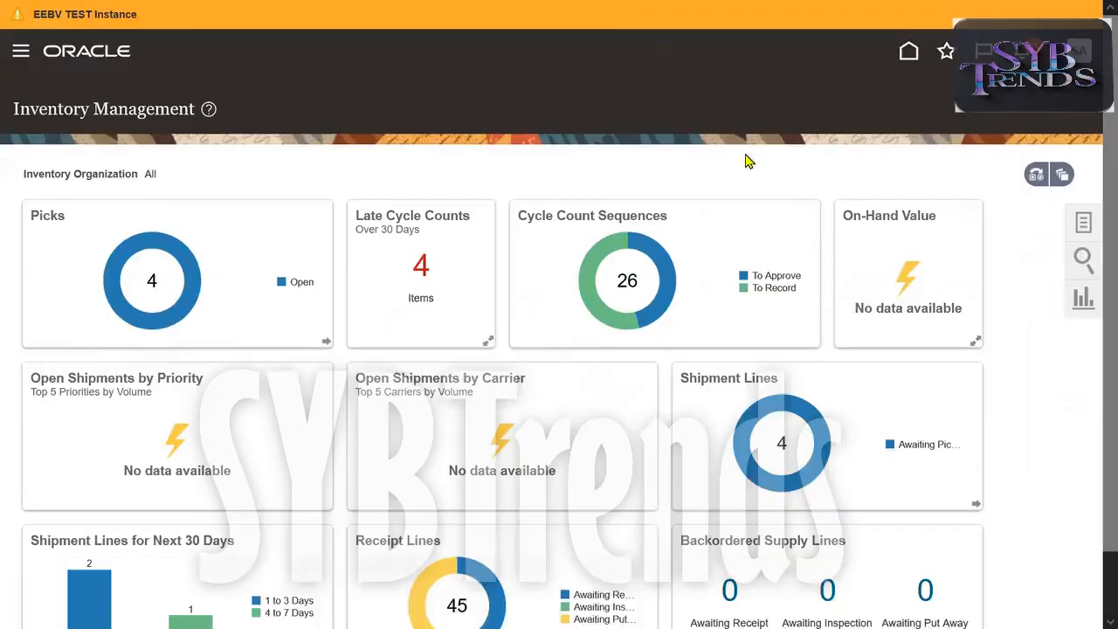
Show the Picks tasks of Inventory Management and open Create Pick Wave
click(1084, 224)
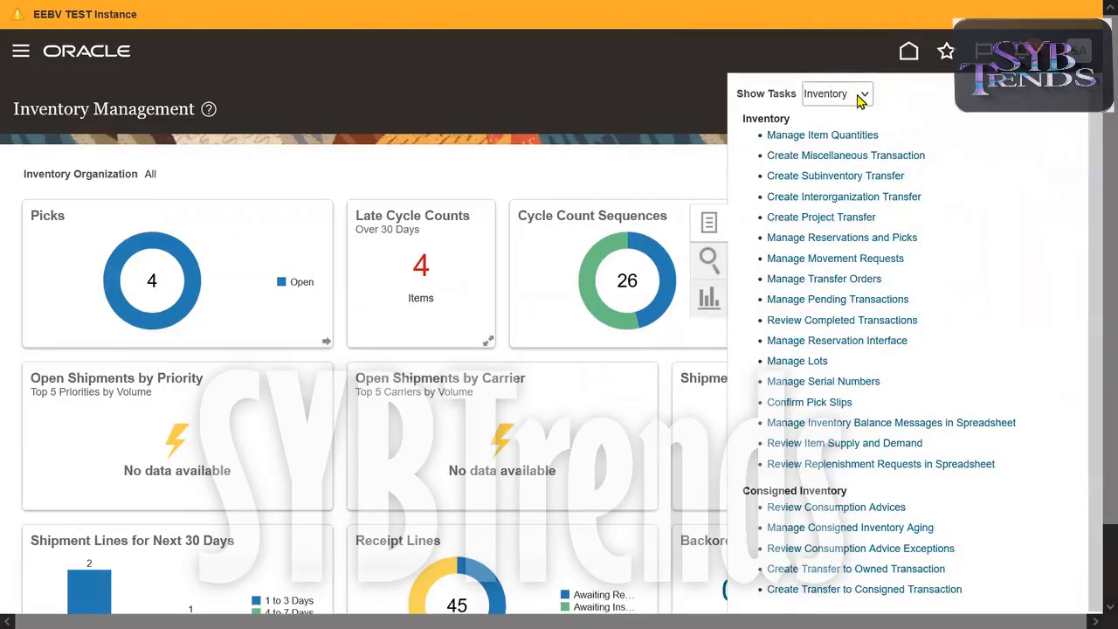
click(861, 98)
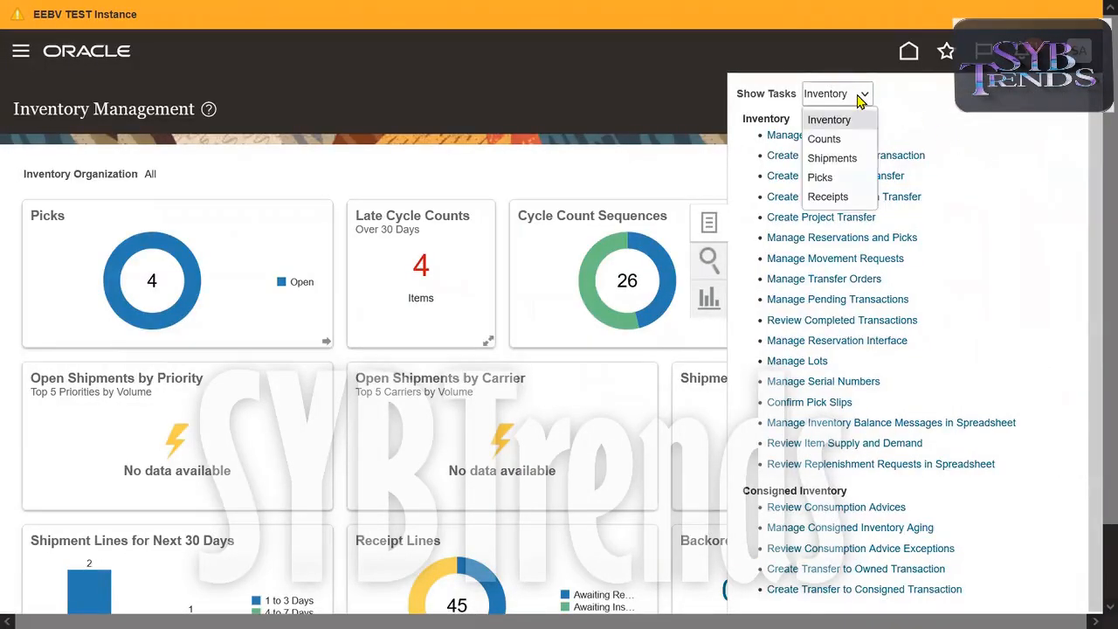
click(852, 178)
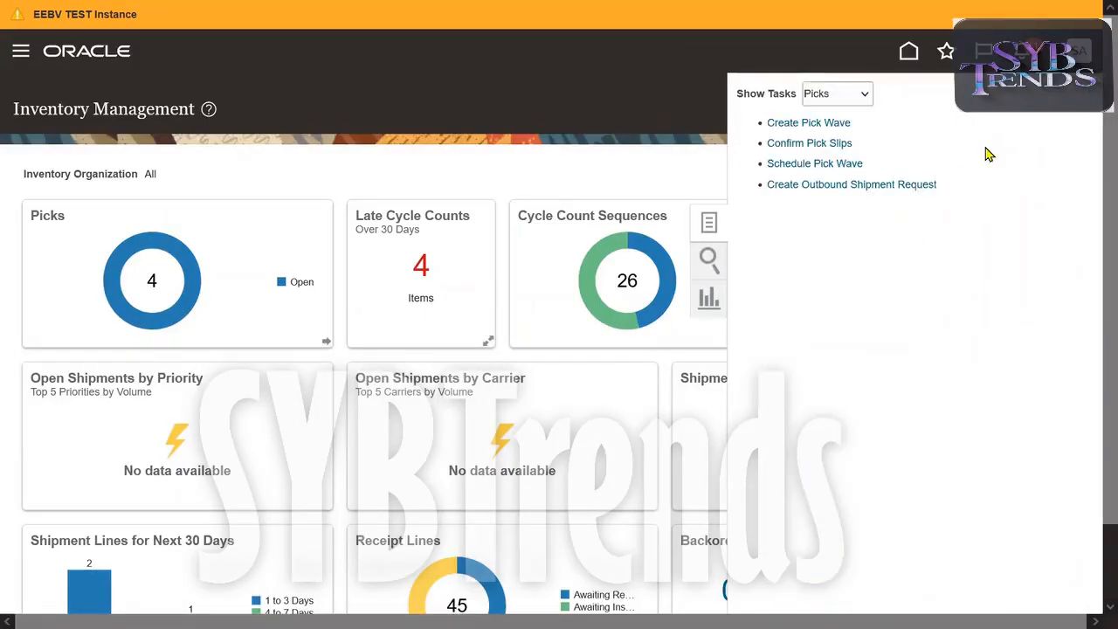
drag(868, 122, 797, 131)
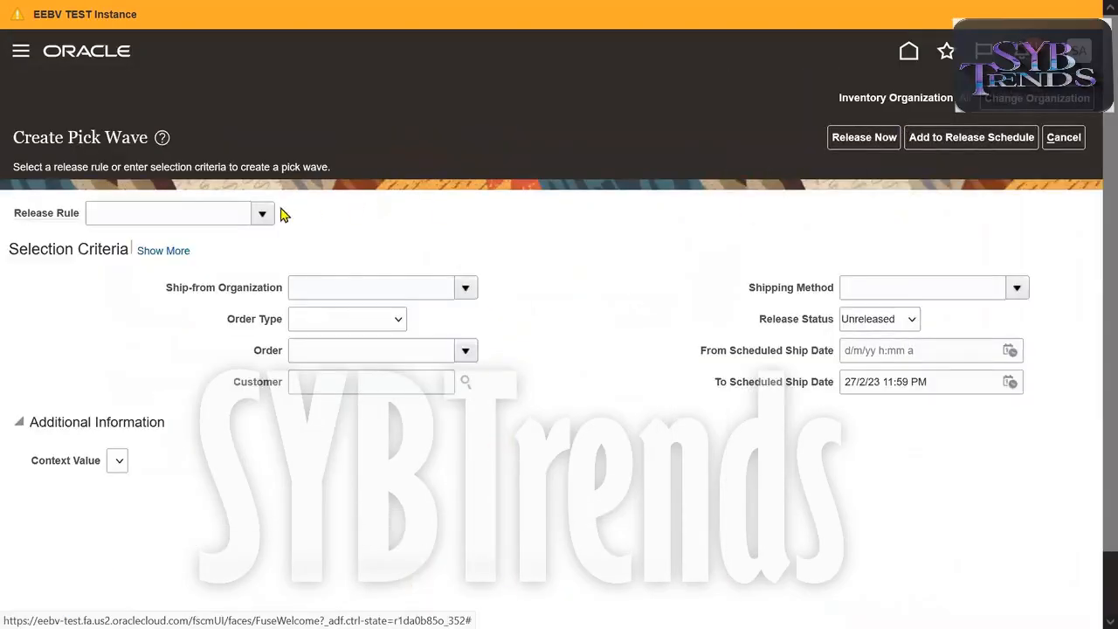
Search the release rules for 50K and set the pick wave's release rule to 50K Three Step
click(208, 222)
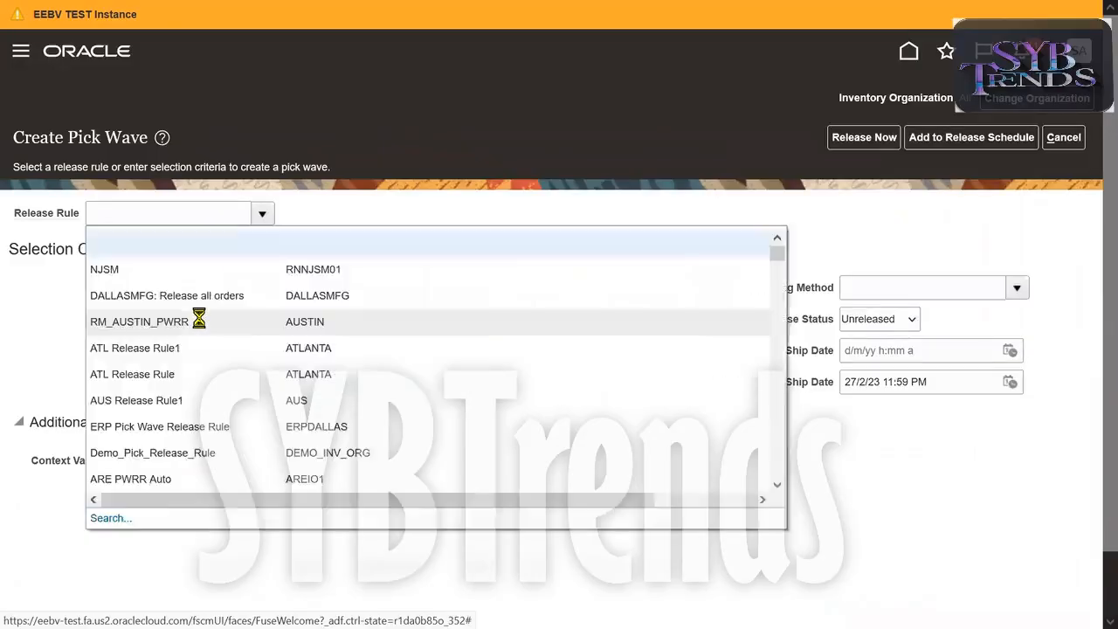
click(114, 516)
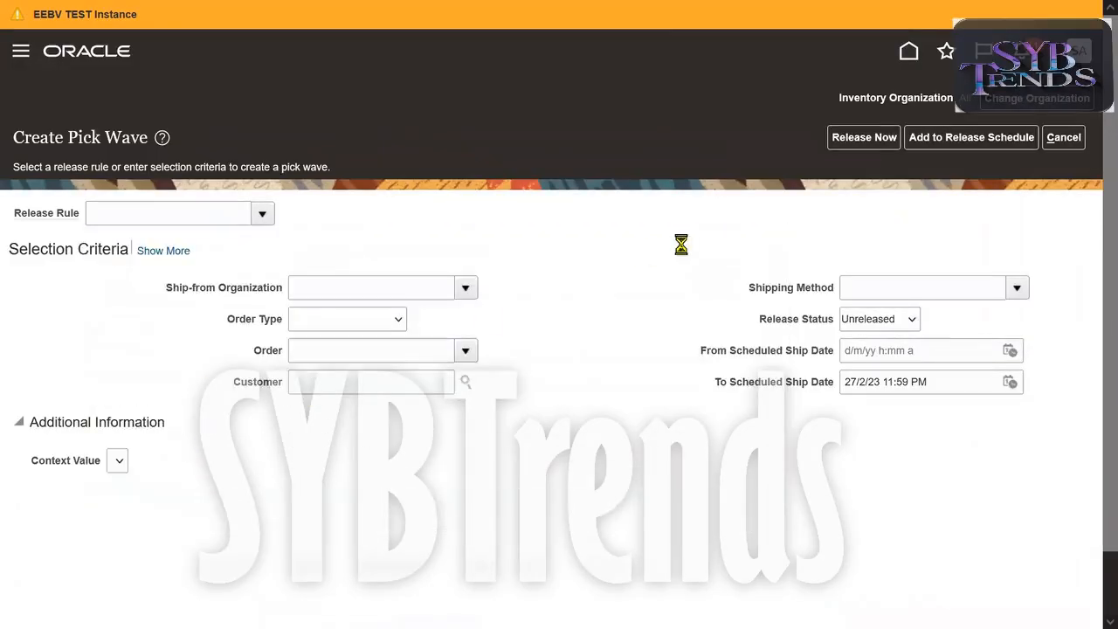
click(372, 235)
text(50K)
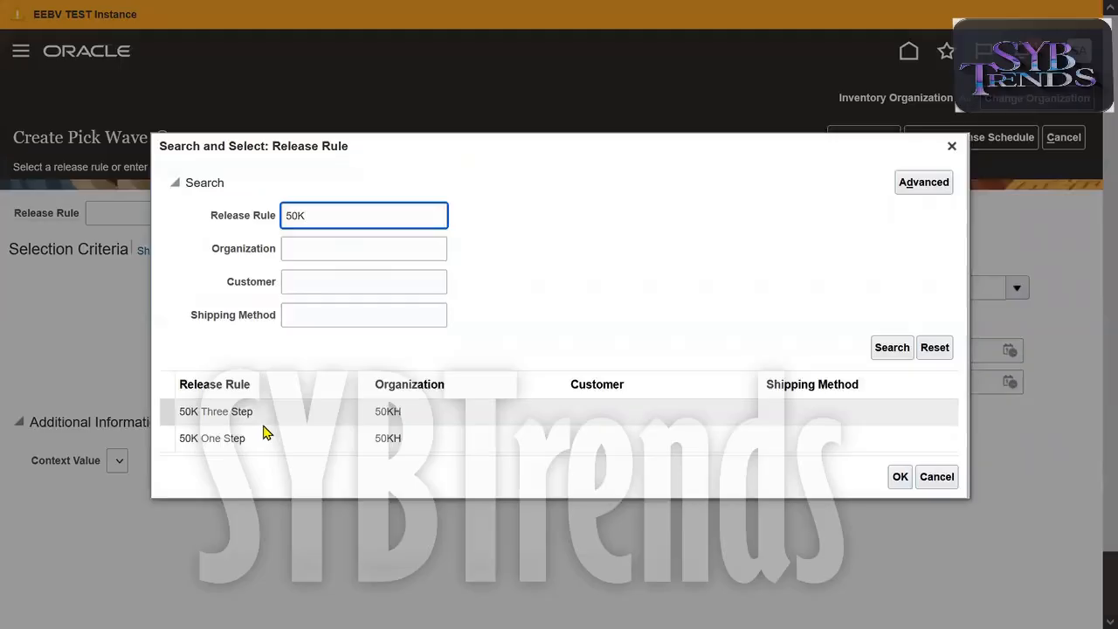
click(235, 435)
click(230, 421)
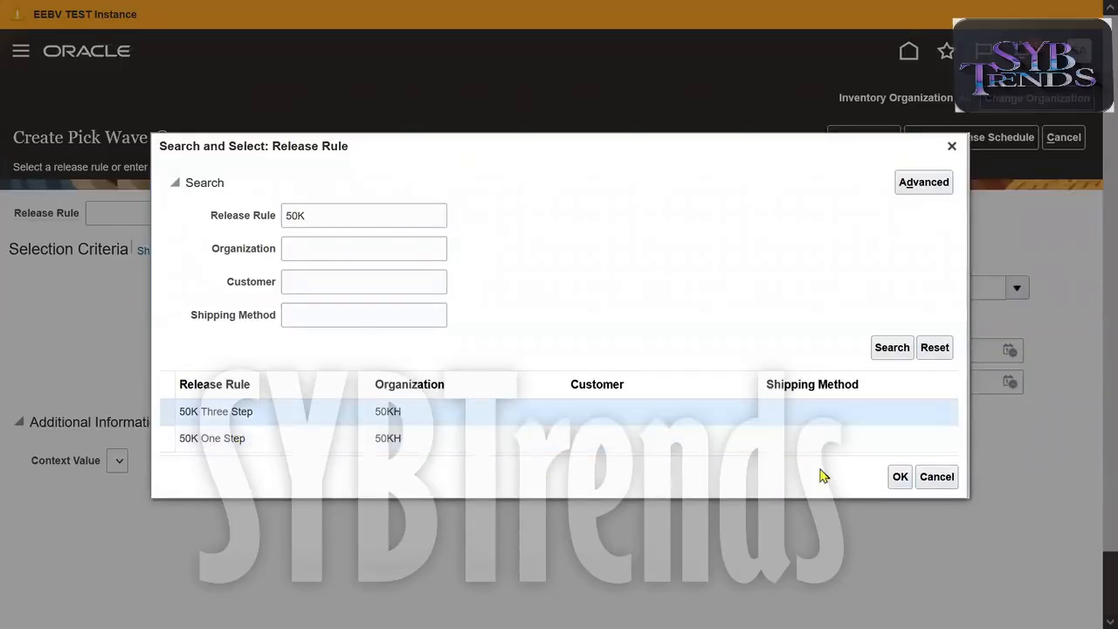
click(888, 475)
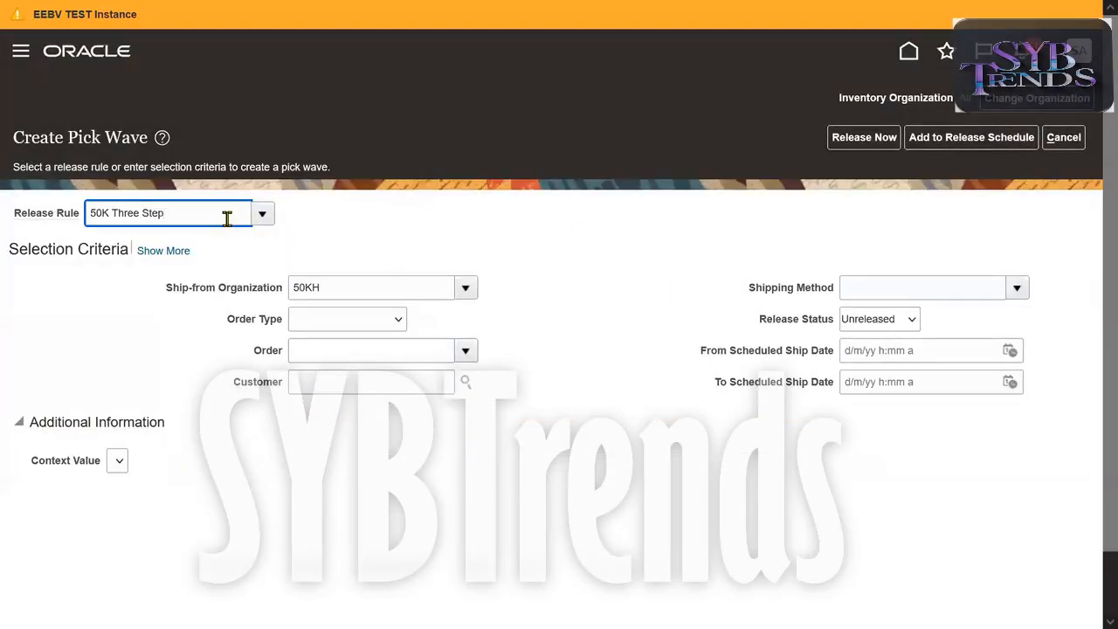
Expand the selection criteria of the pick wave to show the full set of demand selection fields
triple_click(227, 218)
click(464, 214)
click(163, 250)
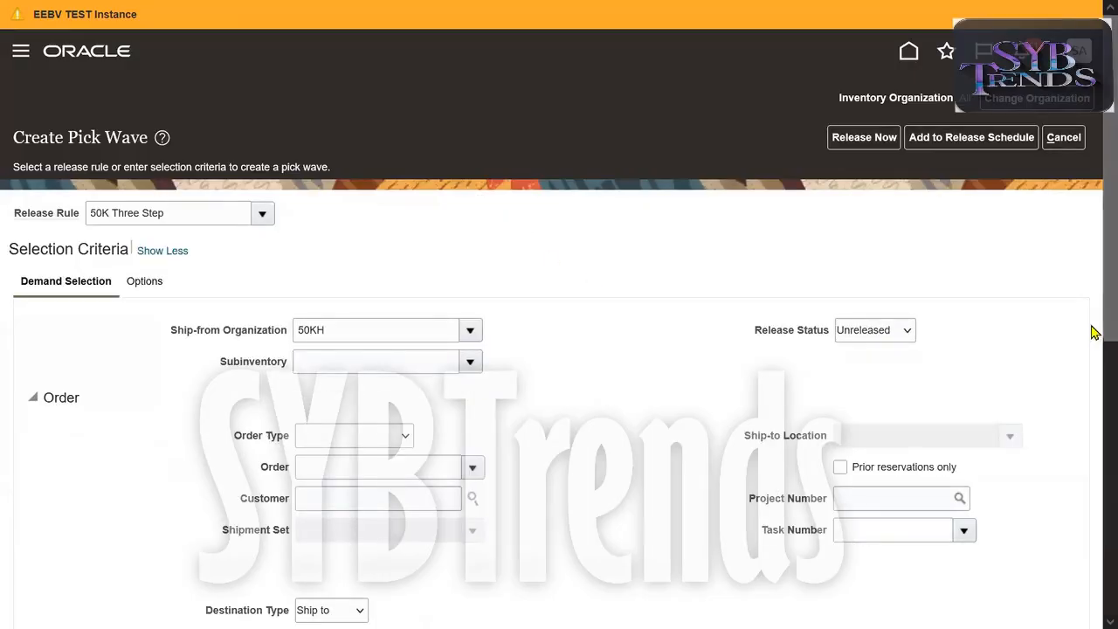
key(F11)
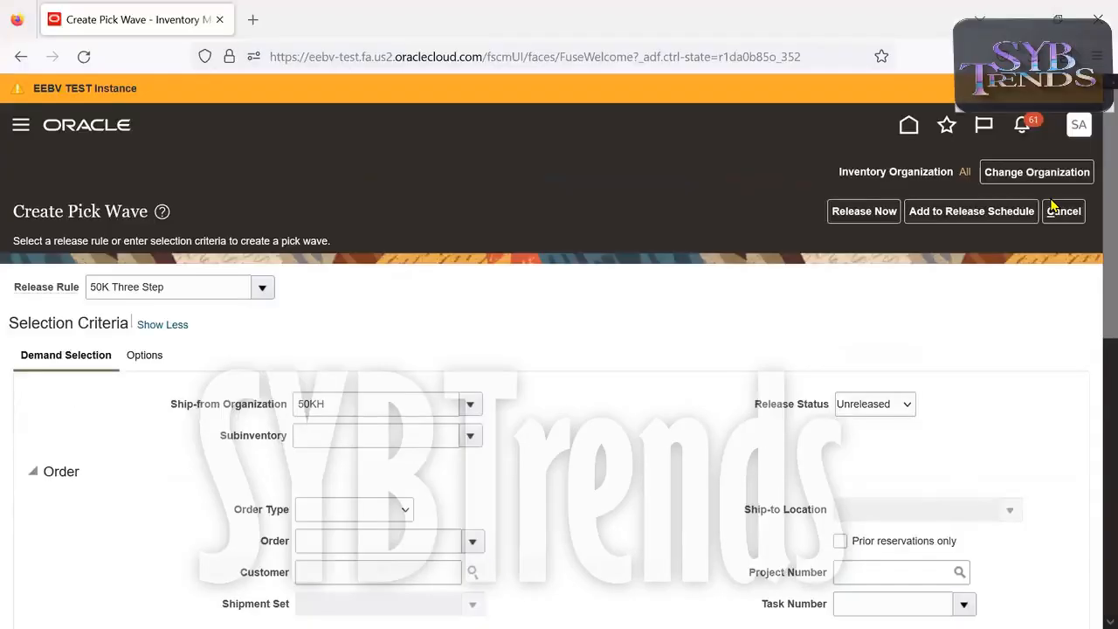
key(F11)
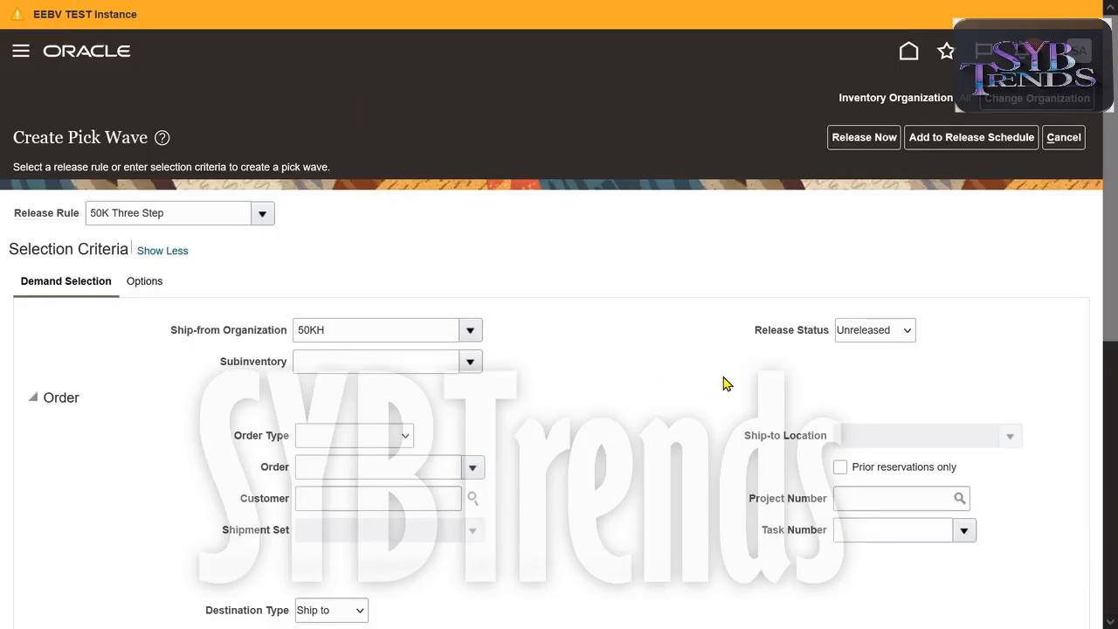
Select the sales order number in the Notepad note and return to the Create Pick Wave page
key(alt+Tab)
key(alt+Tab)
drag(378, 146, 301, 147)
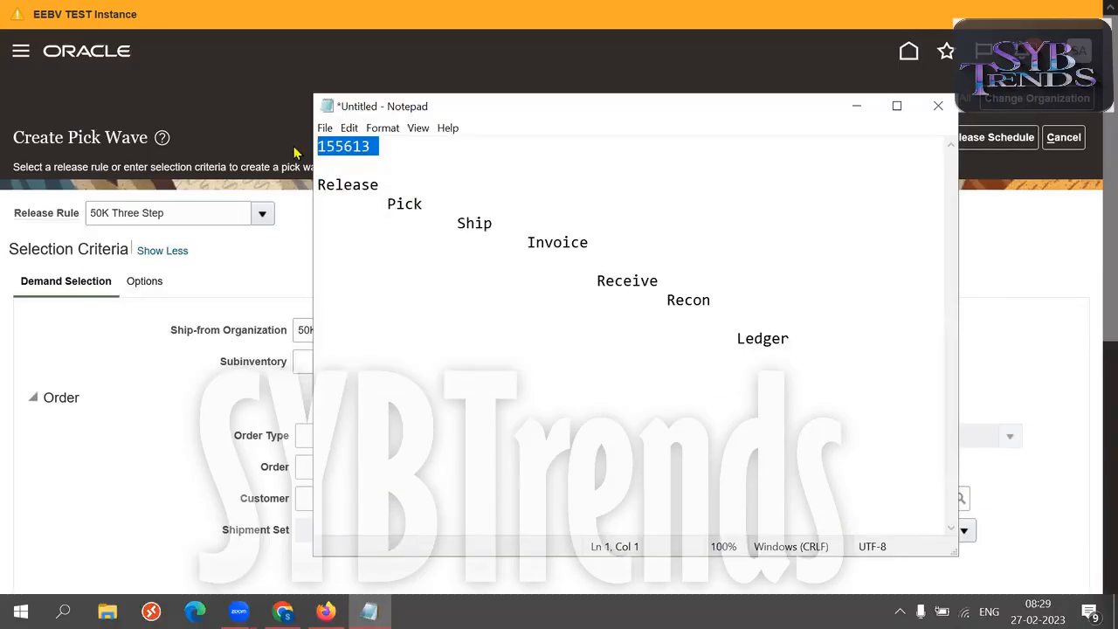
key(alt+Tab)
Examine the order fields and the scheduled ship date and requested date ranges in the demand selection criteria
scroll(1047, 266, down, 2)
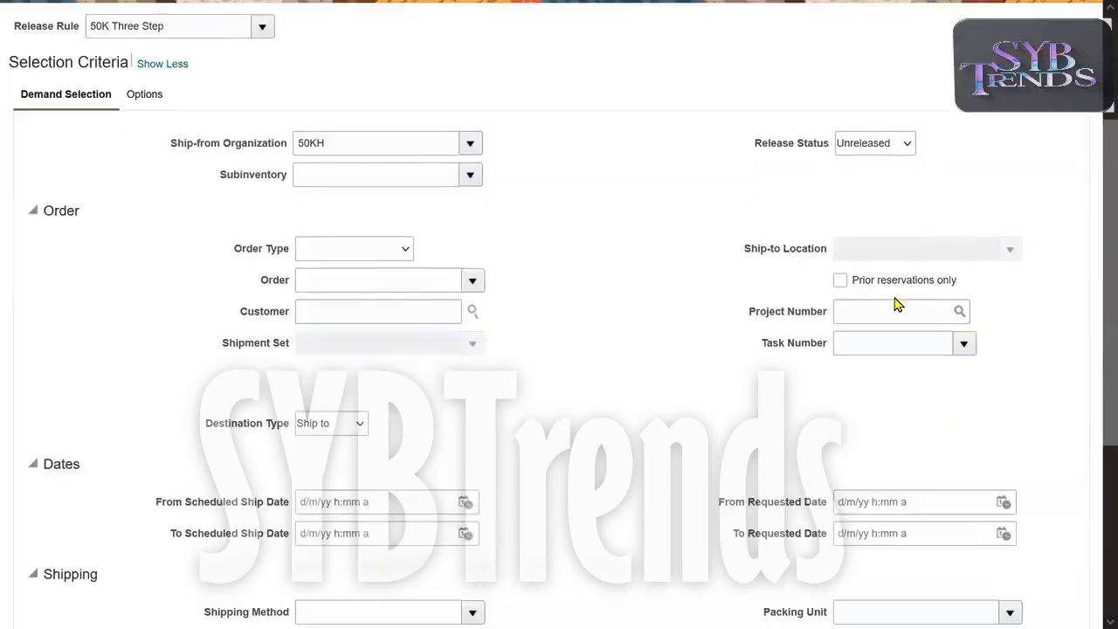
click(375, 279)
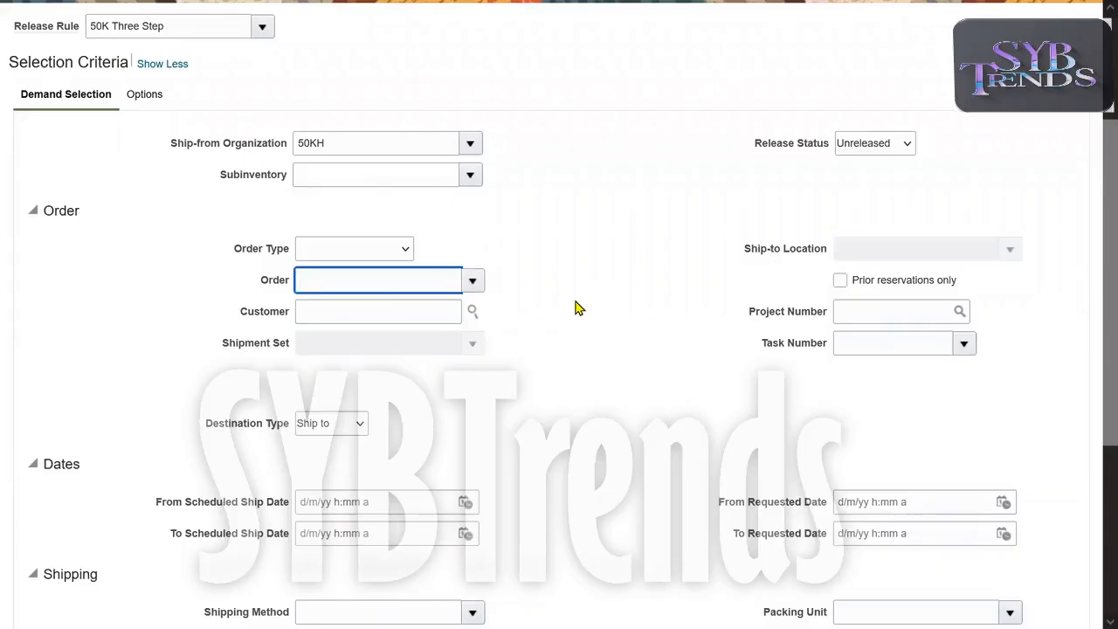
drag(1091, 342, 1091, 387)
click(223, 424)
triple_click(221, 426)
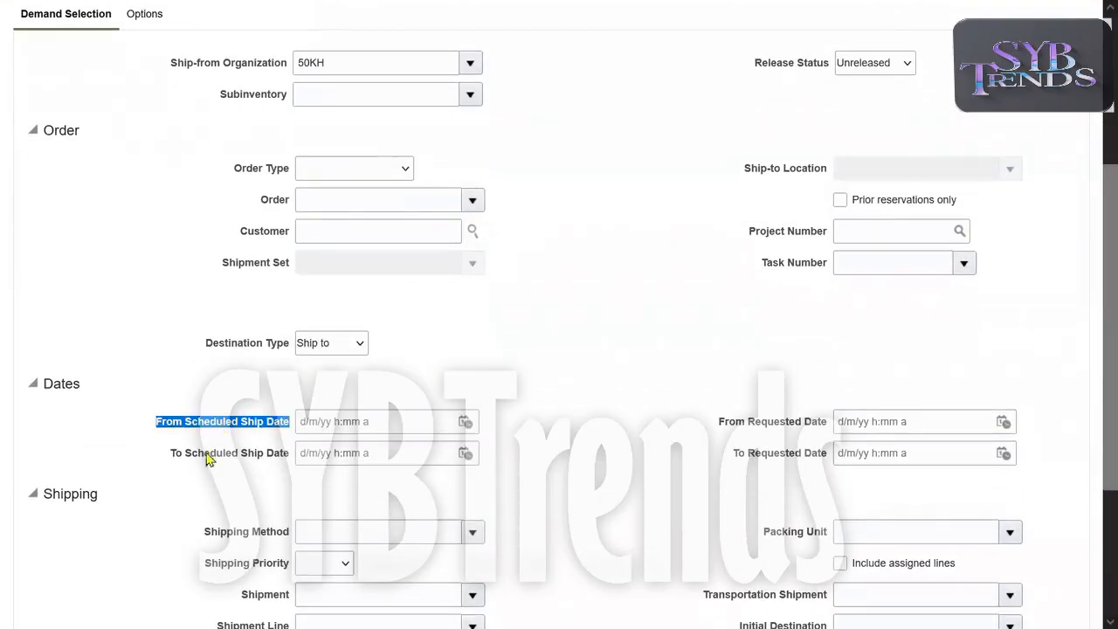
triple_click(209, 455)
double_click(230, 426)
triple_click(230, 426)
triple_click(228, 463)
double_click(772, 422)
double_click(763, 452)
Examine the shipping priority choices and the customer field in the demand selection criteria
click(346, 572)
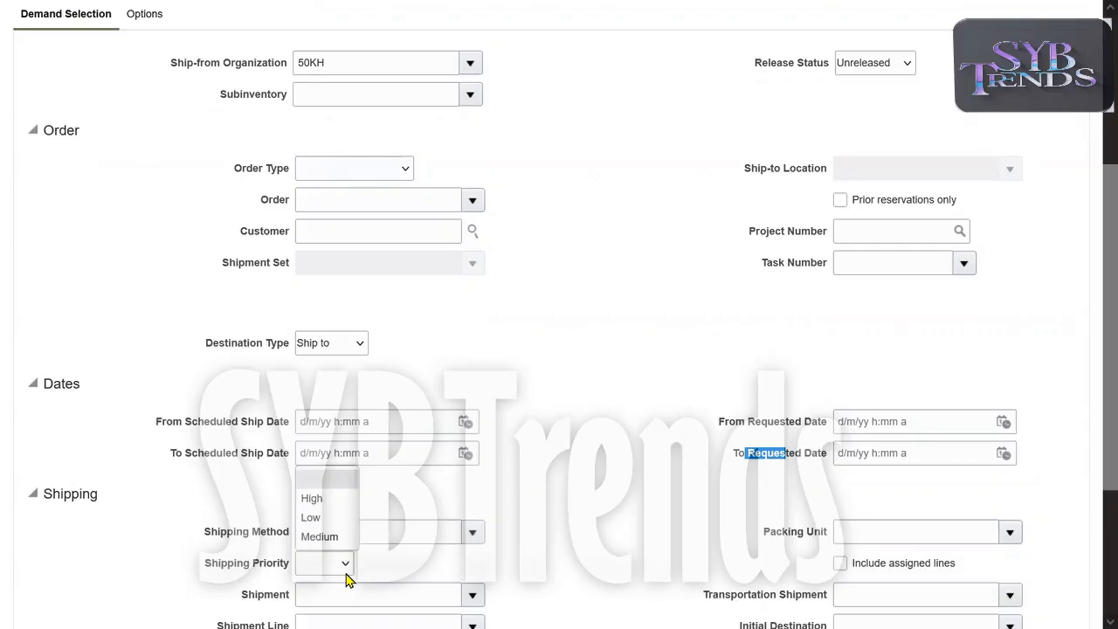
triple_click(234, 568)
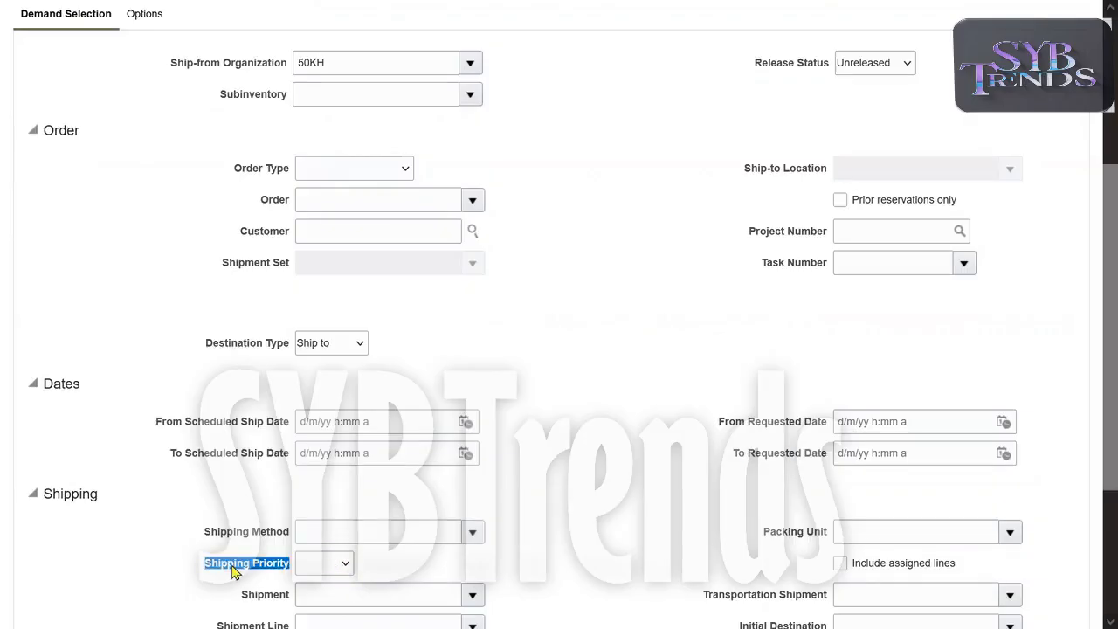
click(667, 264)
double_click(276, 232)
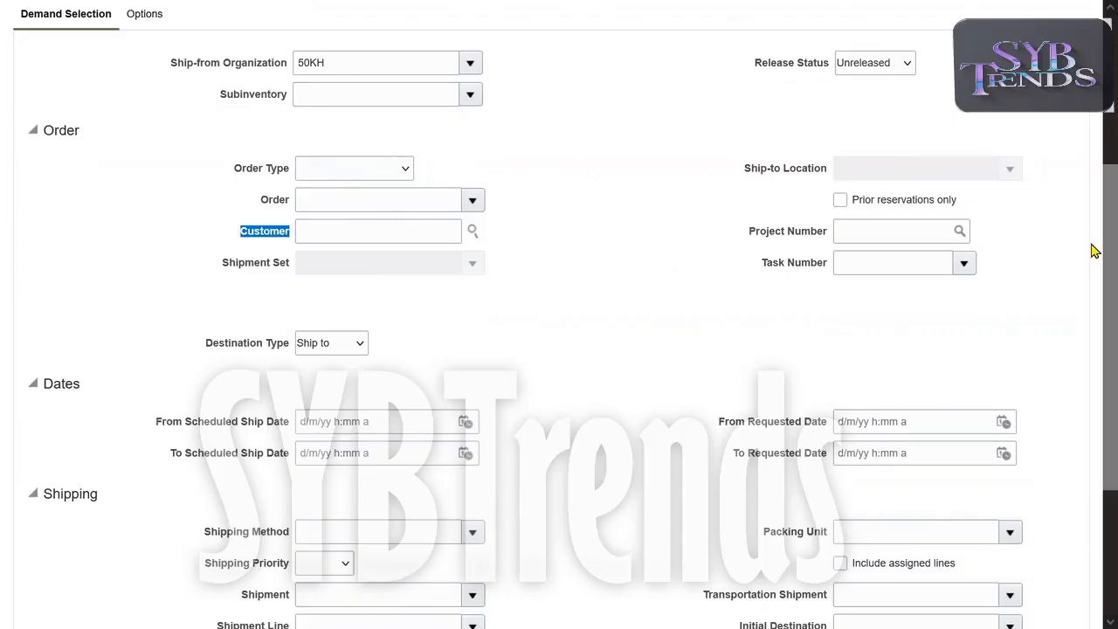
Enter the sales order number from the note as the order in the demand selection criteria
scroll(1090, 245, up, 2)
scroll(1091, 297, up, 1)
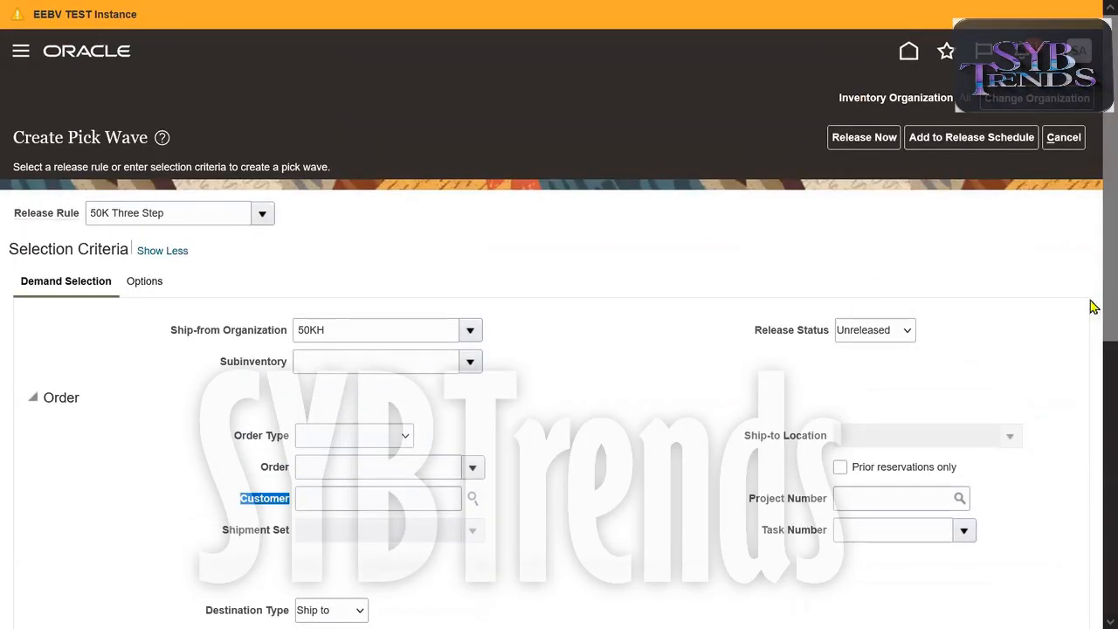
scroll(1091, 310, down, 1)
click(396, 387)
text(155613)
key(Tab)
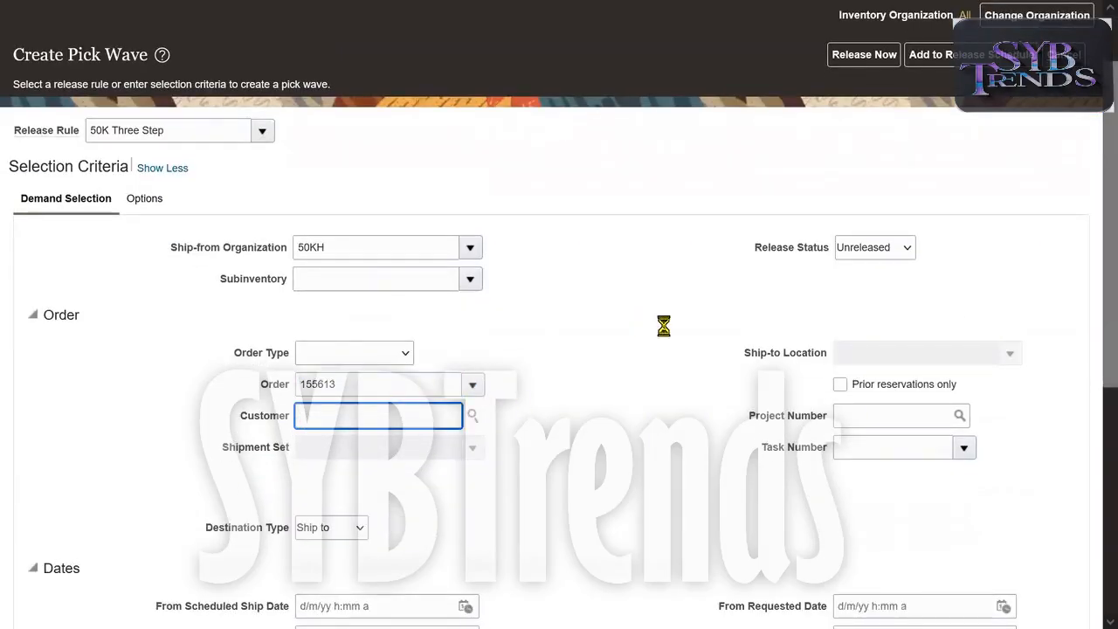
click(419, 375)
double_click(419, 374)
click(640, 327)
Show the pick wave options and examine the release rule, Autoconfirm picks and Create shipments settings
click(150, 206)
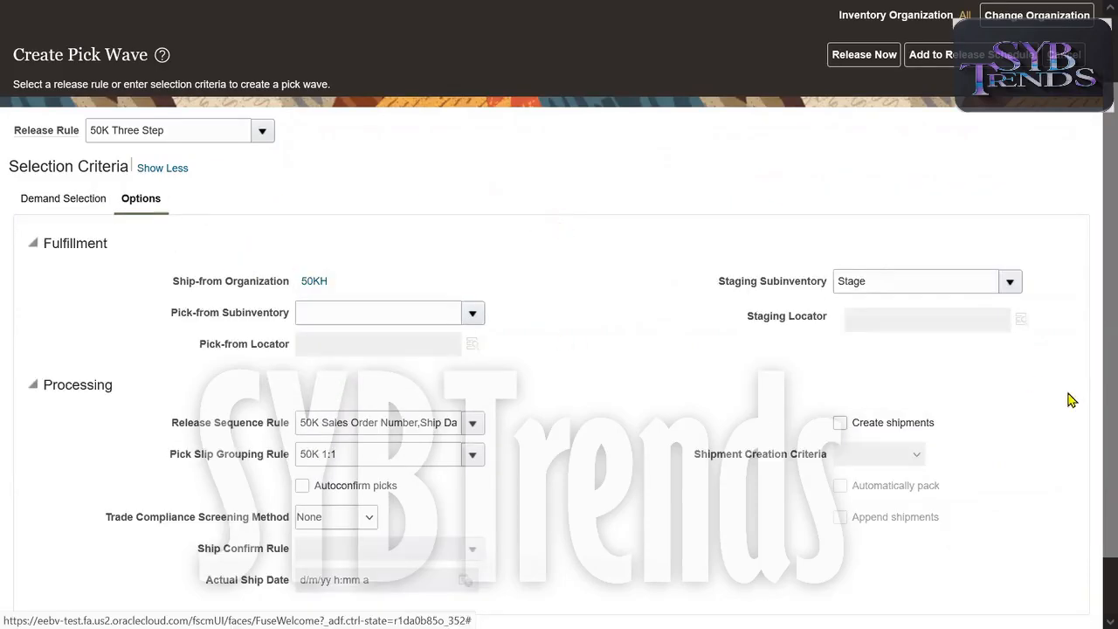
drag(136, 134, 170, 137)
click(559, 250)
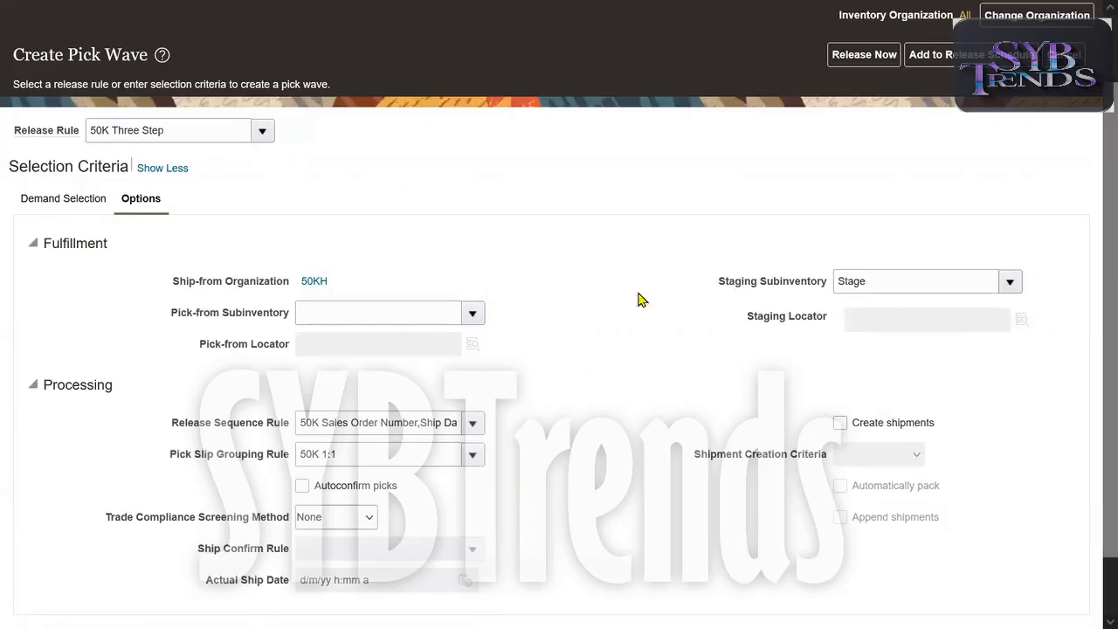
drag(401, 488, 340, 484)
click(537, 502)
drag(940, 425, 867, 423)
click(714, 487)
drag(937, 426, 786, 423)
drag(411, 487, 356, 492)
click(578, 491)
Examine the release sequence rule and the pick slip grouping rule supplied by the 50K Three Step release rule
click(245, 428)
triple_click(244, 428)
triple_click(350, 419)
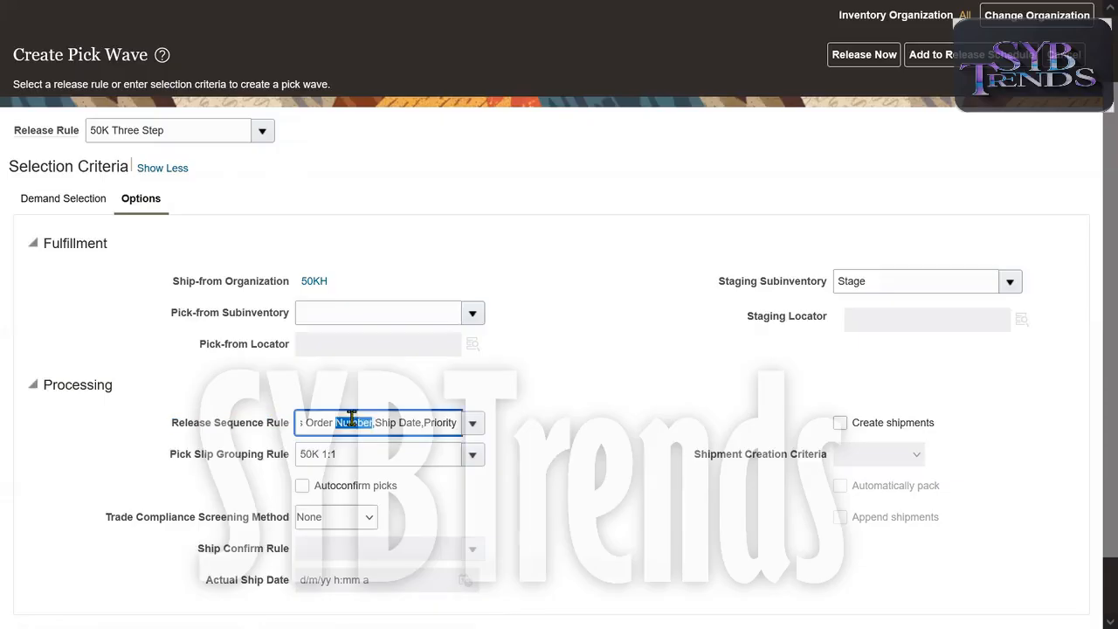
double_click(333, 449)
triple_click(332, 449)
click(577, 422)
scroll(1094, 395, down, 1)
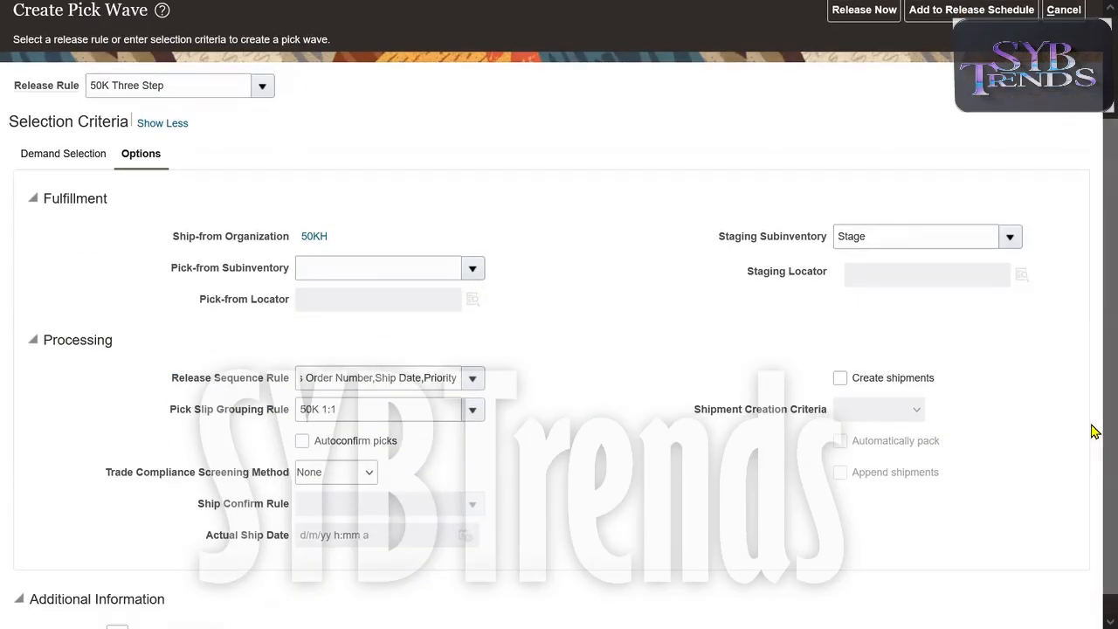
triple_click(192, 91)
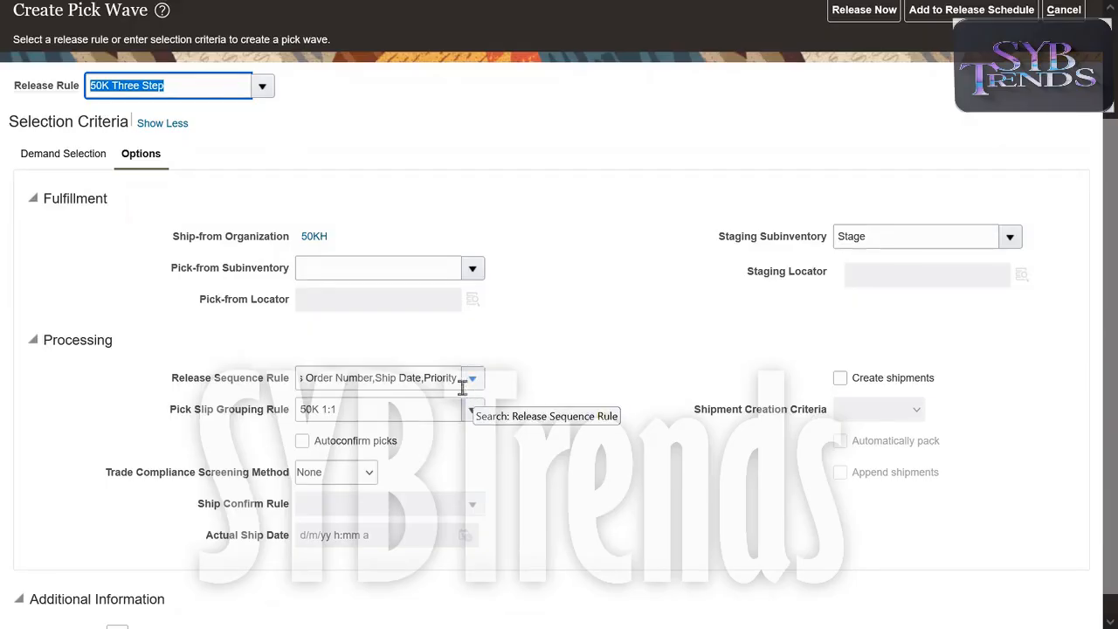
triple_click(408, 377)
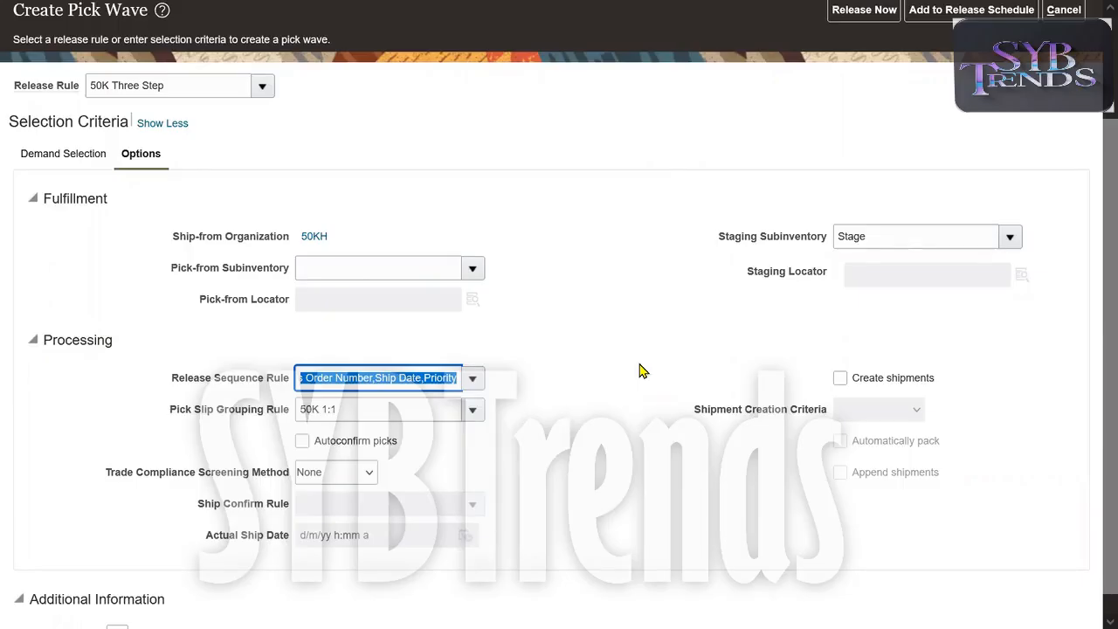
triple_click(365, 405)
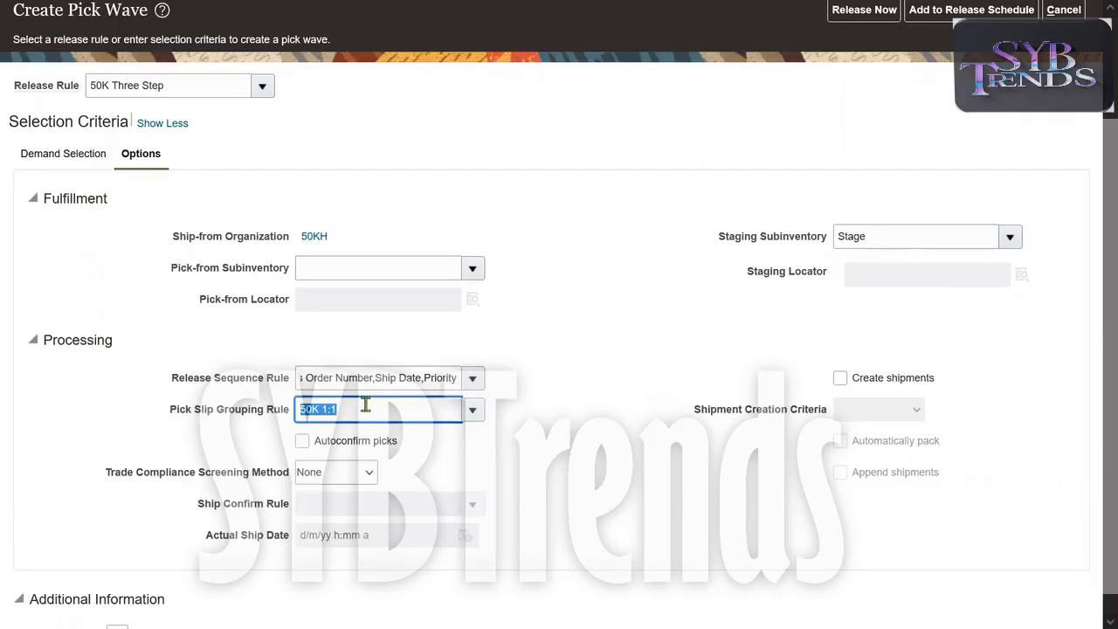
click(572, 449)
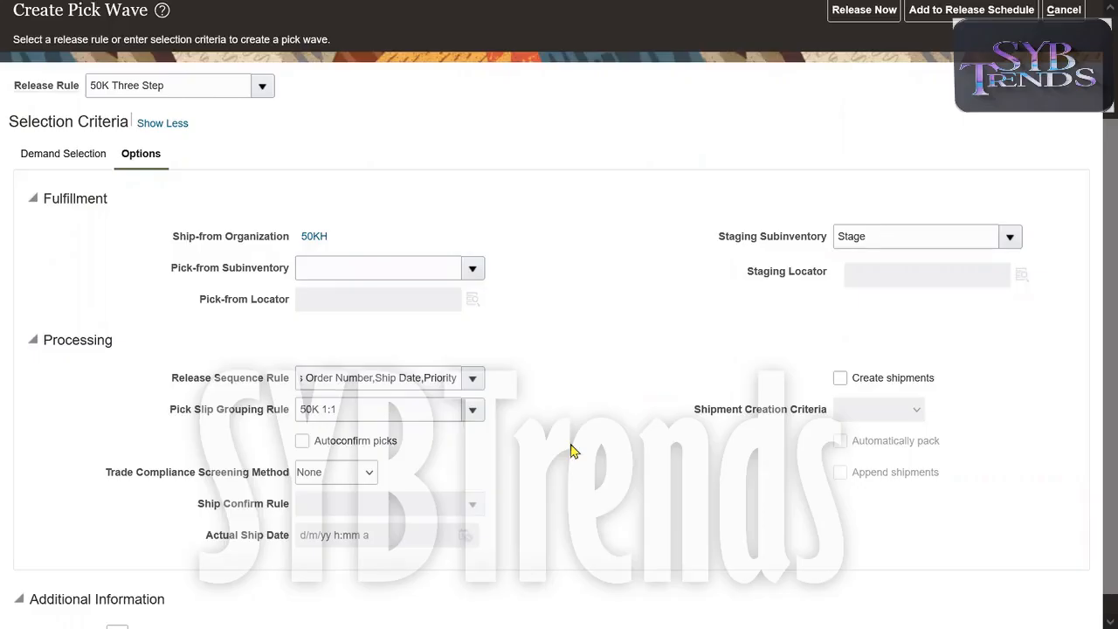
Examine the staging subinventory and the list of available pick-from subinventories, leaving the pick-from subinventory blank
drag(711, 243, 824, 239)
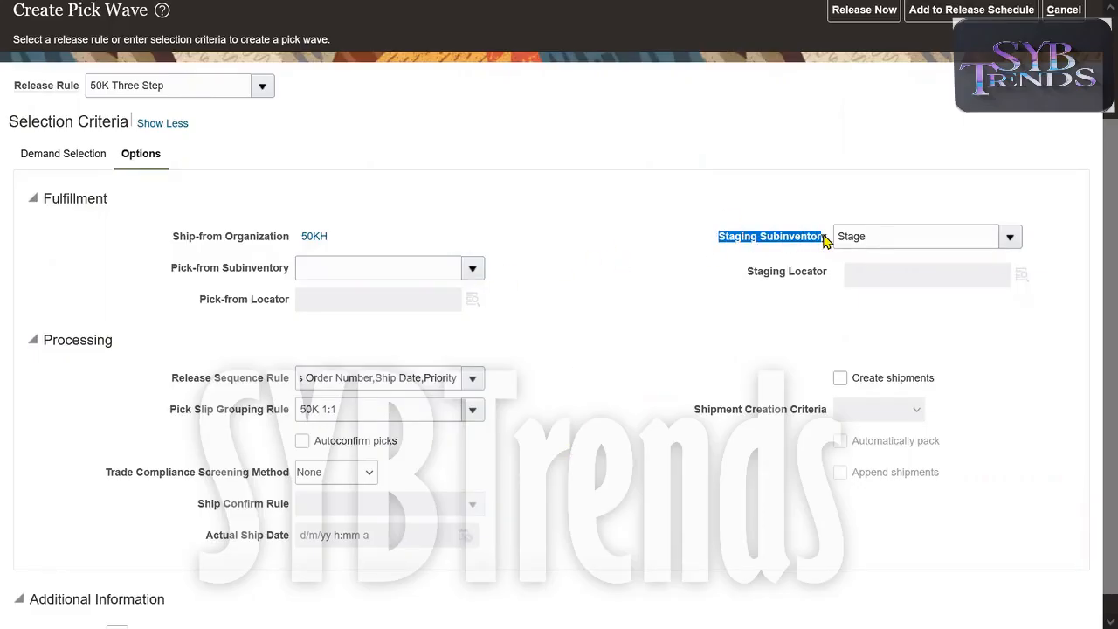
click(886, 233)
double_click(885, 233)
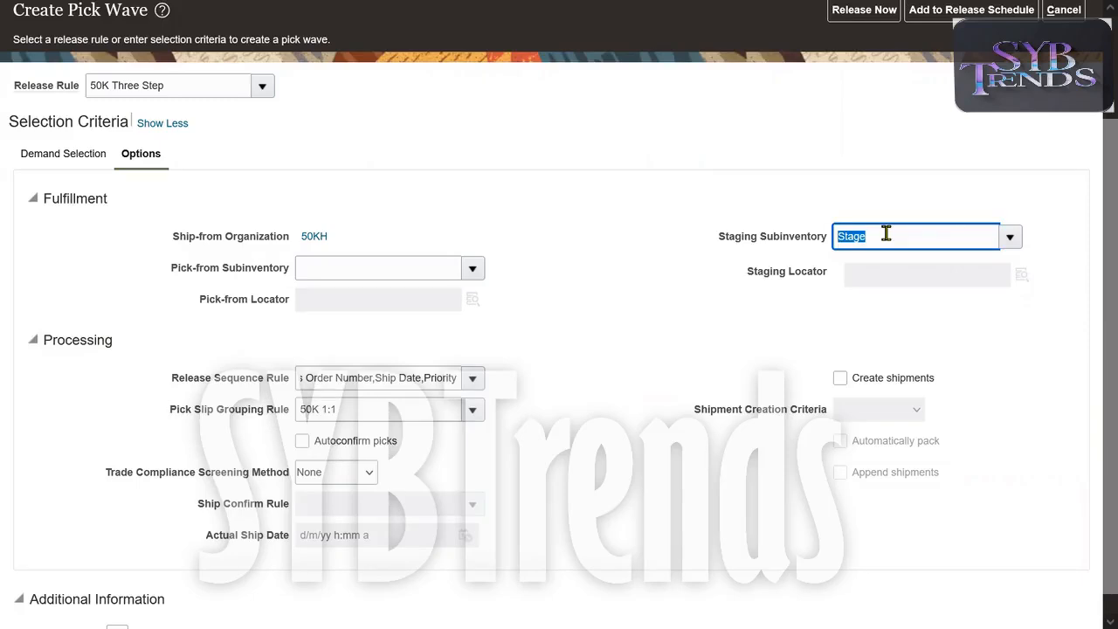
triple_click(244, 278)
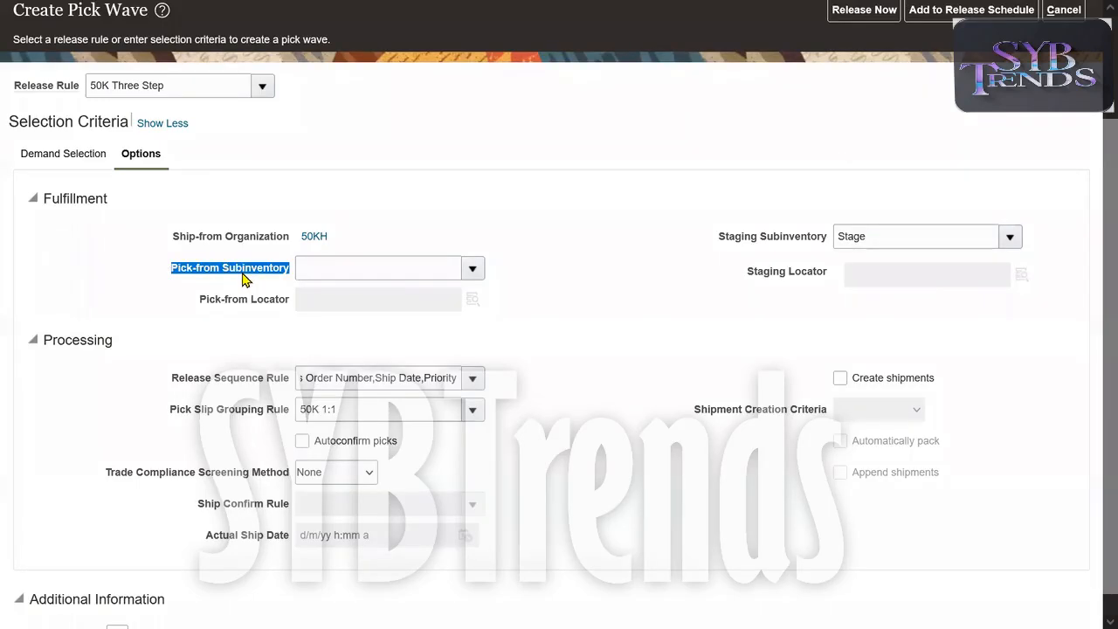
triple_click(244, 278)
click(479, 273)
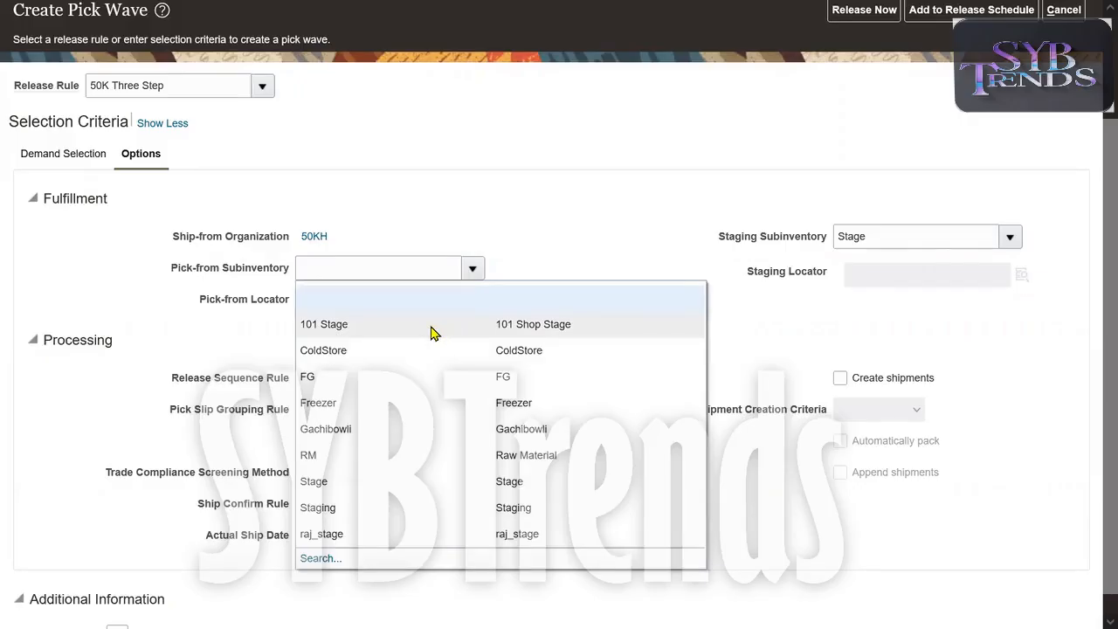
click(611, 230)
double_click(231, 281)
triple_click(229, 280)
click(582, 237)
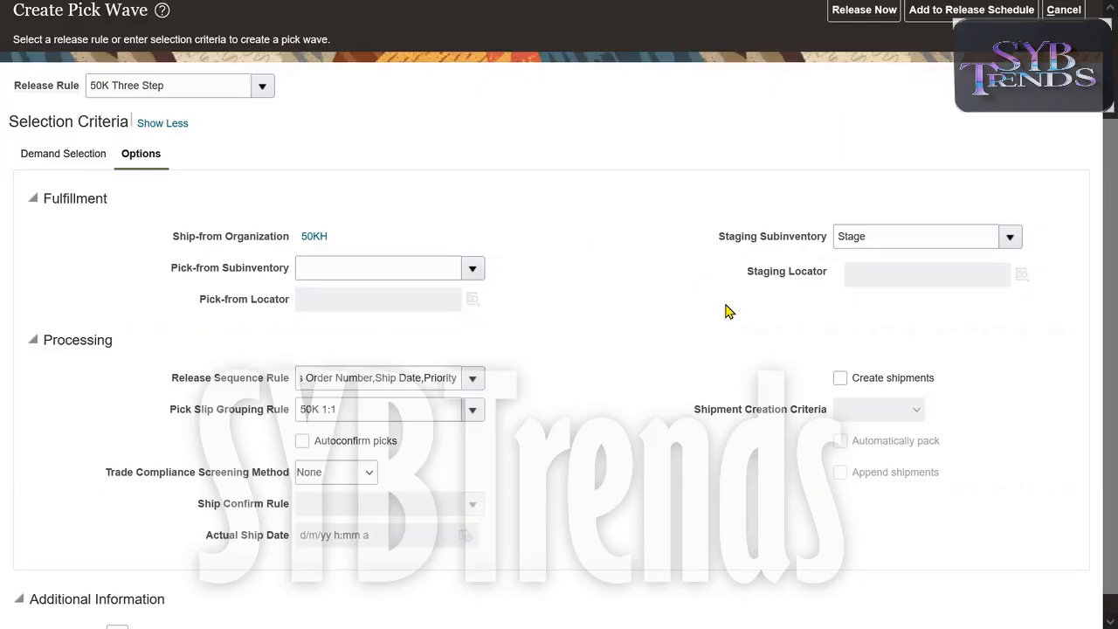
Switch to Chrome, open a new window and sign in to the Oracle instance at eebv-test.fa.us2.oraclecloud.com
key(F11)
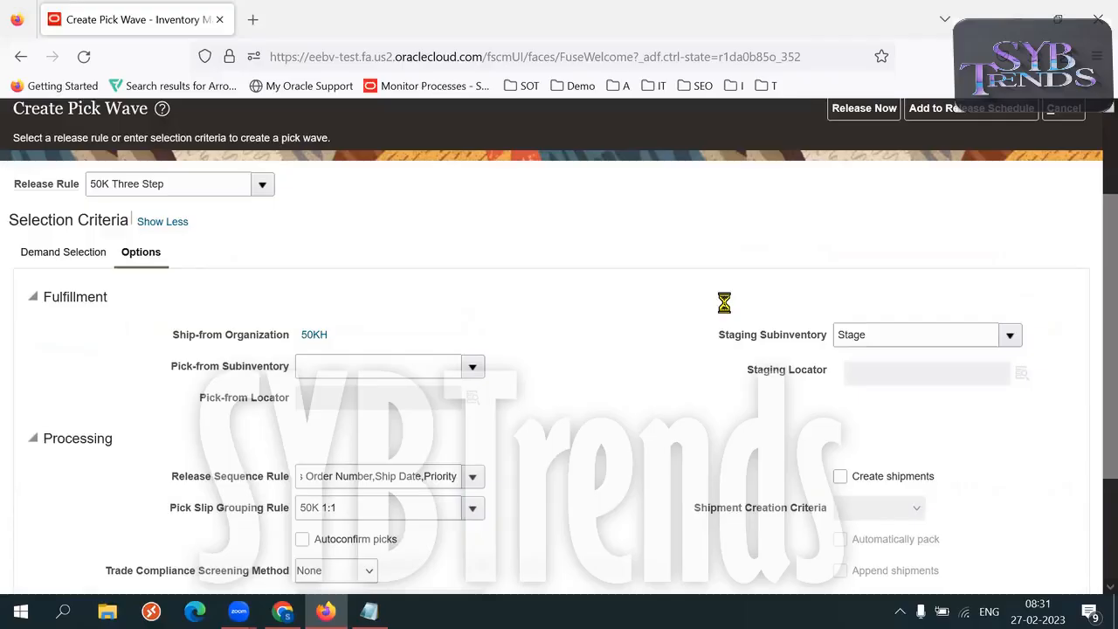
click(282, 612)
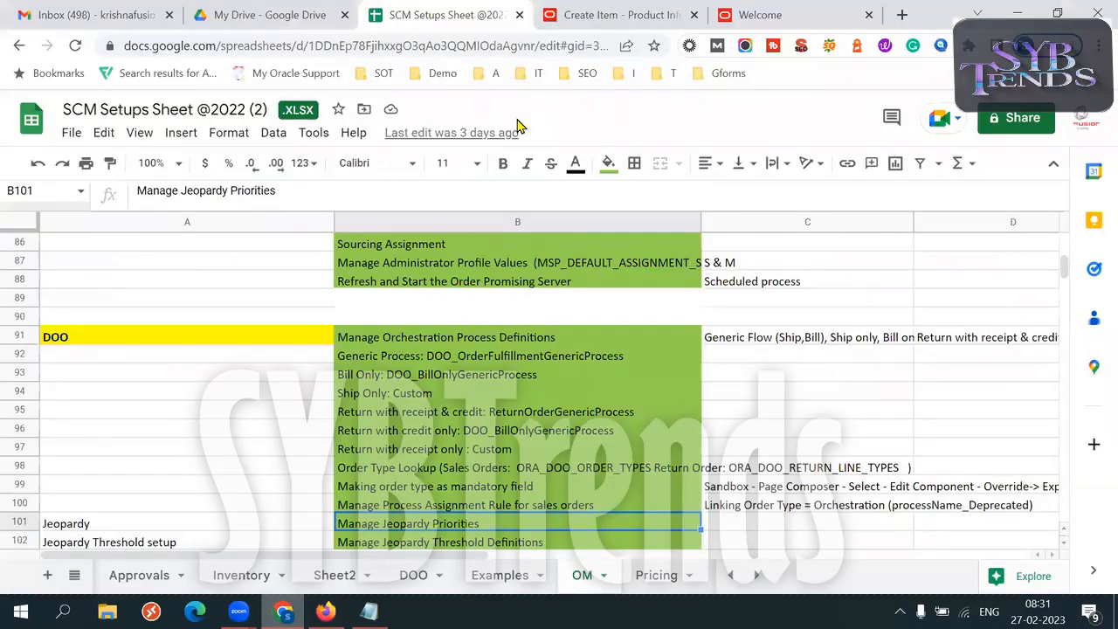
click(792, 19)
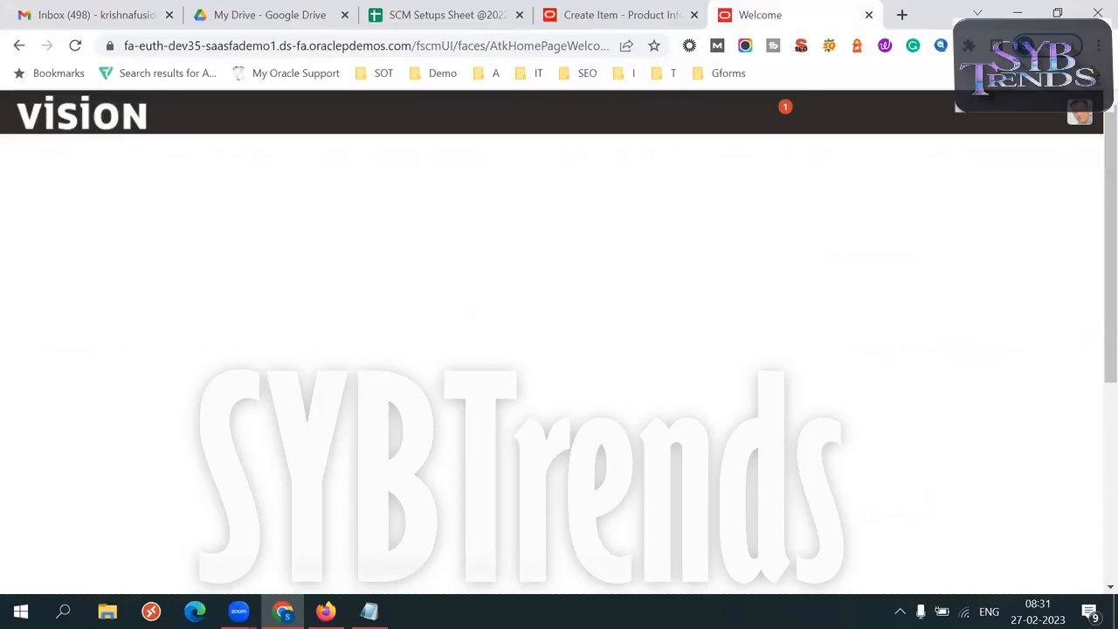
click(1099, 45)
click(917, 91)
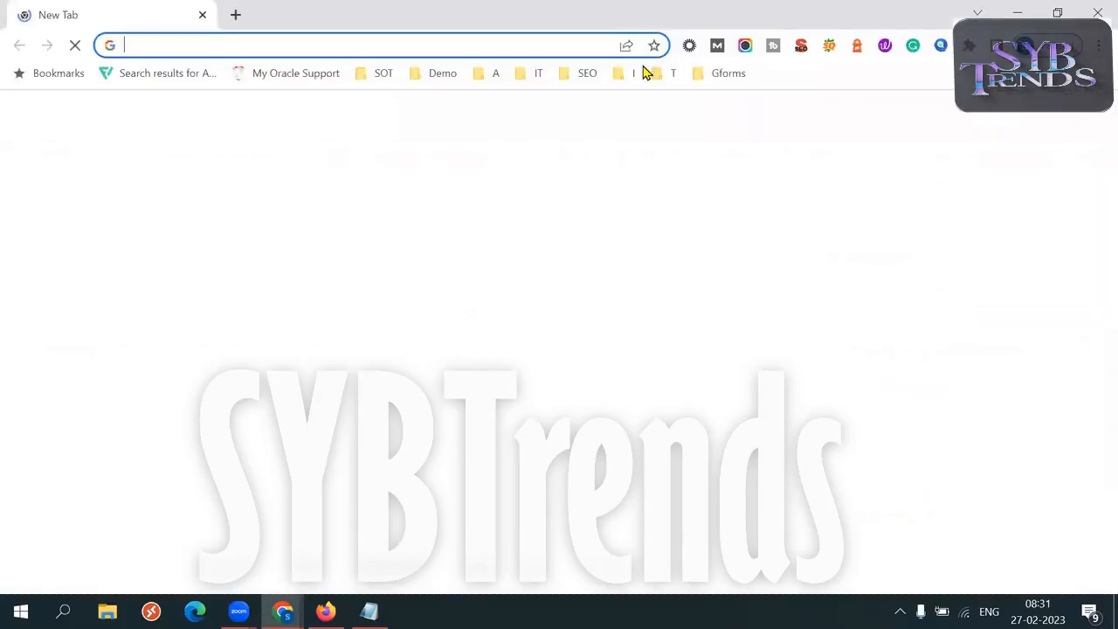
text(e)
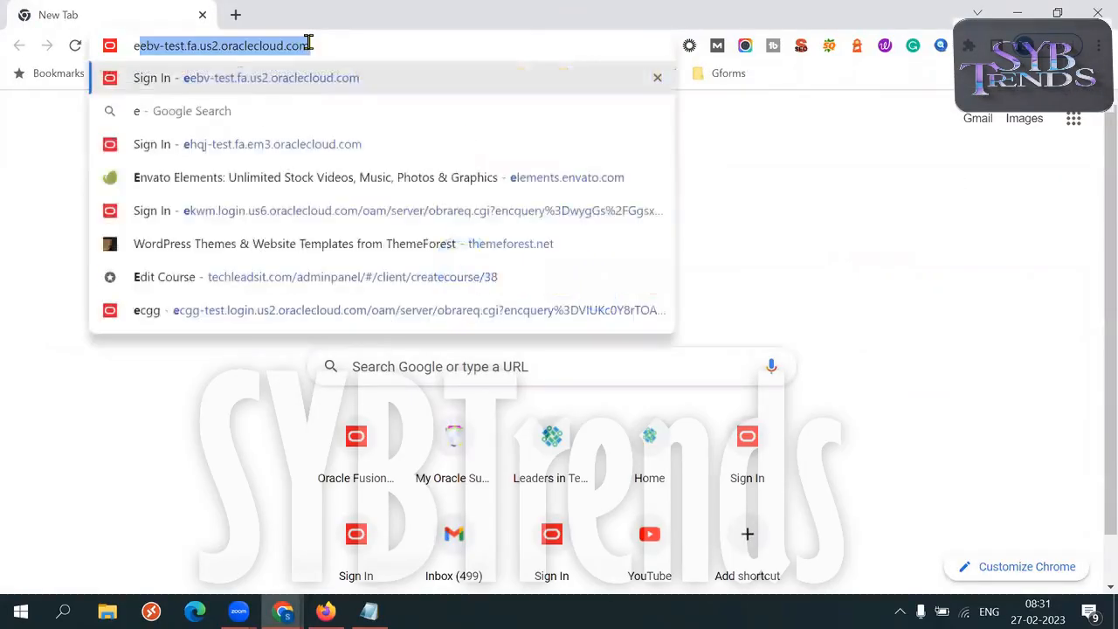
key(Return)
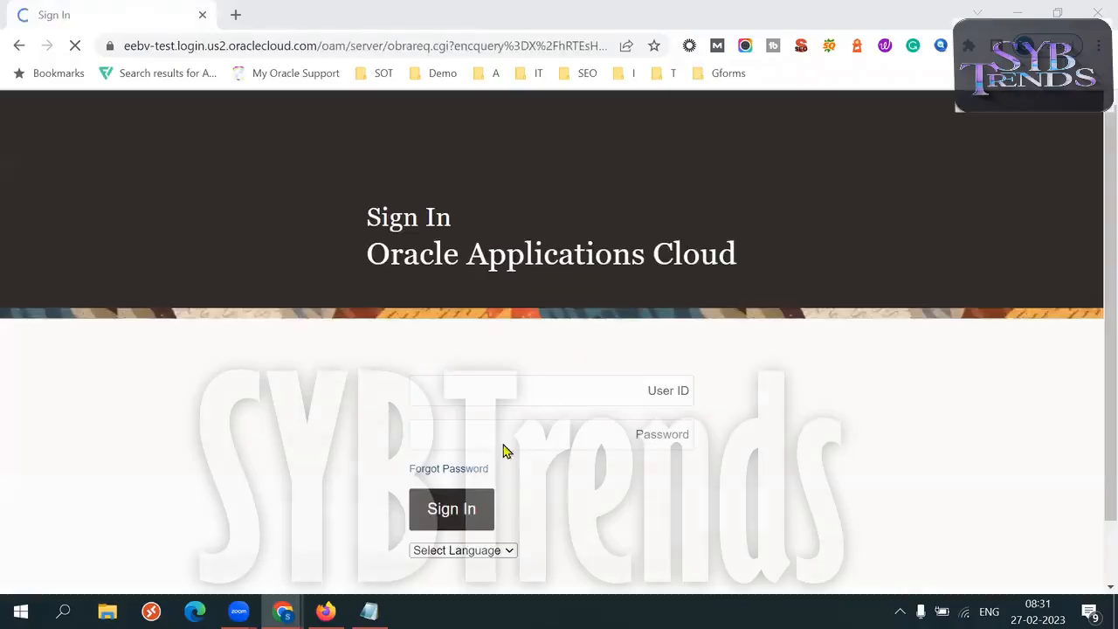
click(466, 519)
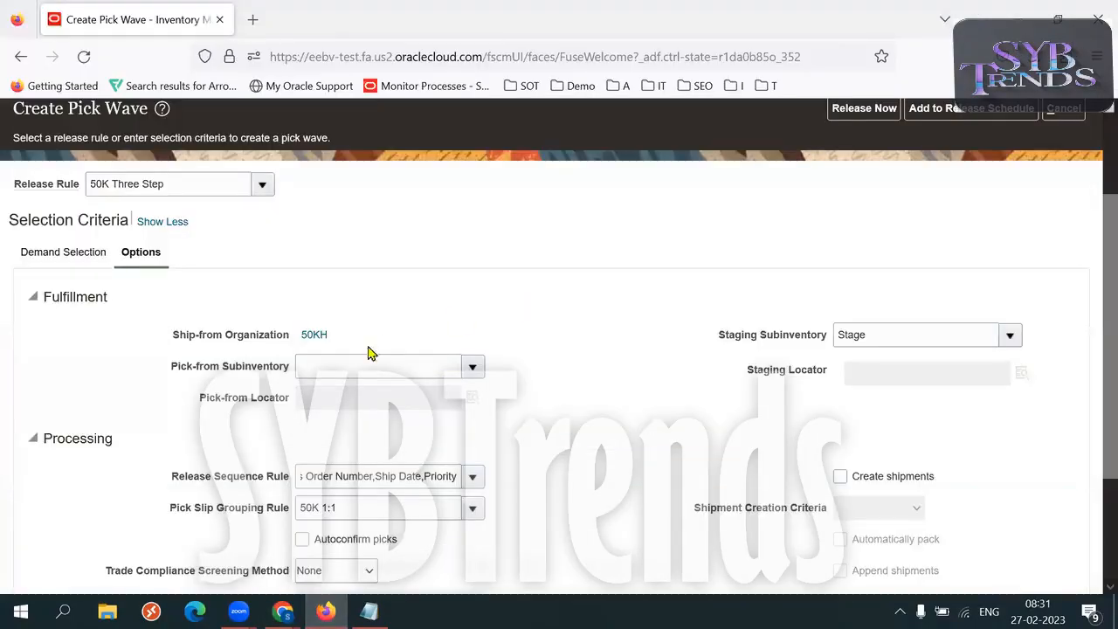
Check the Pick-from Subinventory option of the pick wave in Firefox, and return to the new Chrome session
triple_click(259, 365)
click(594, 280)
mouse_move(282, 611)
click(347, 560)
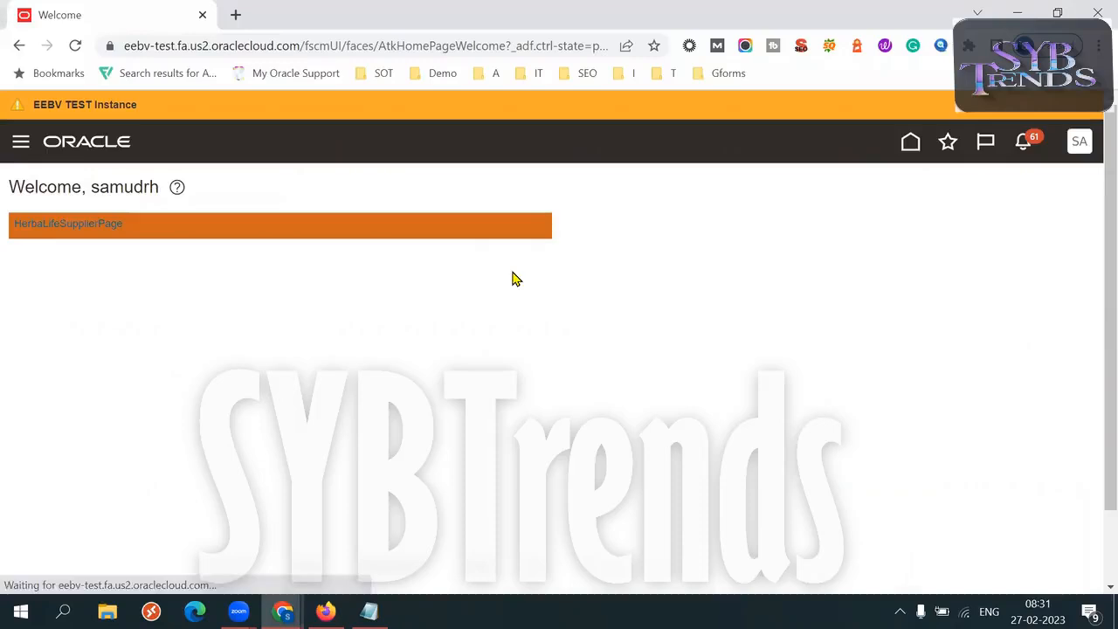
Open Setup and Maintenance and switch the setup offering to Manufacturing and Supply Chain Materials Management
click(778, 404)
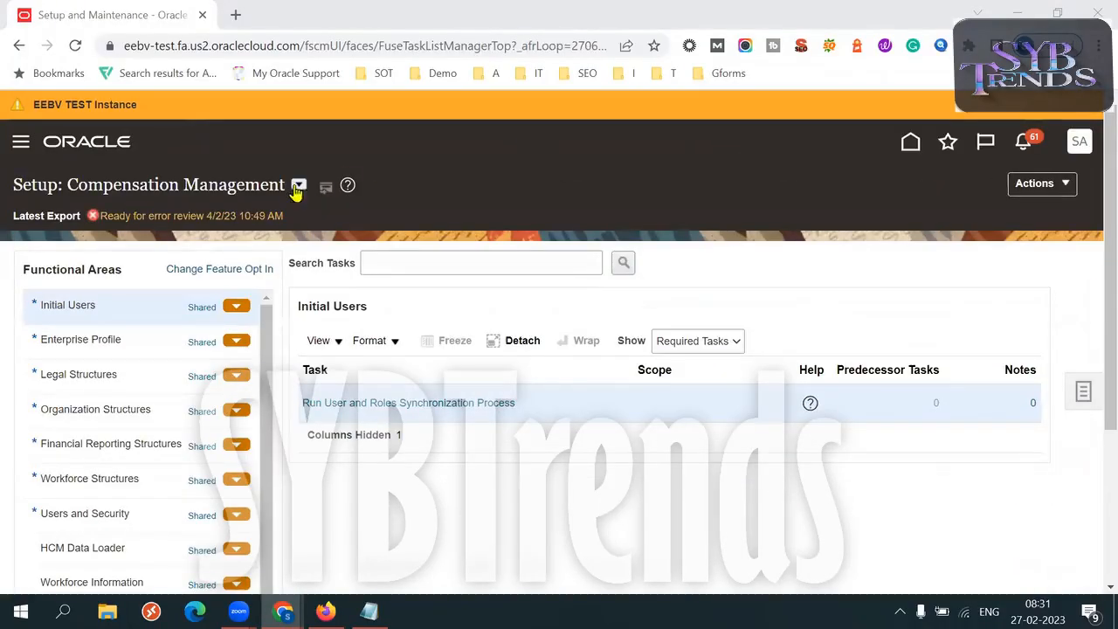
click(297, 186)
drag(588, 249, 585, 304)
scroll(586, 311, down, 1)
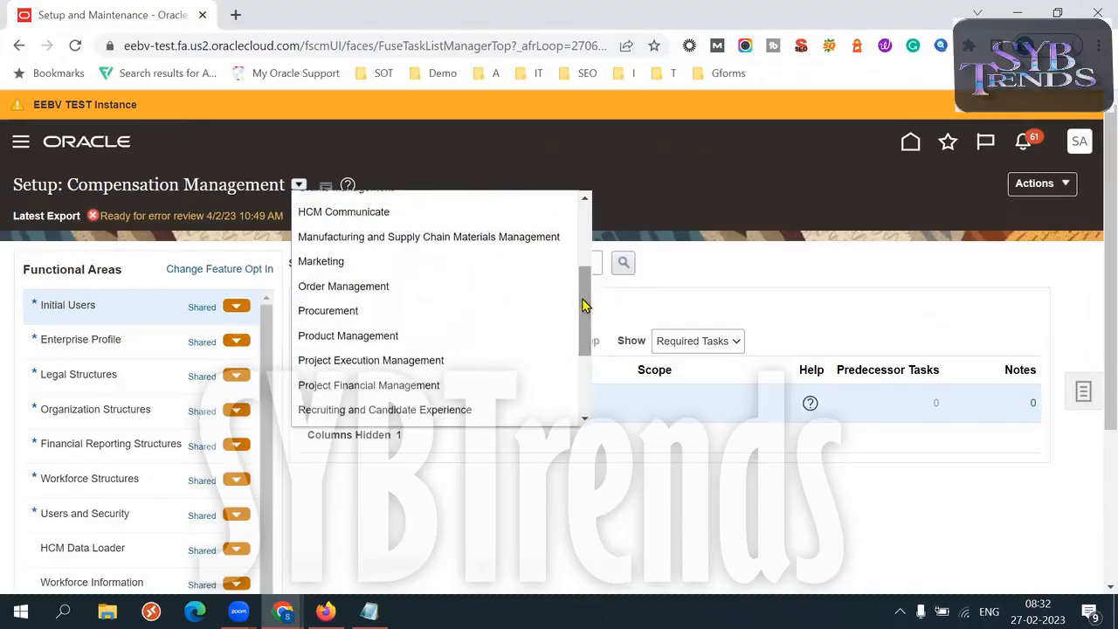
click(376, 245)
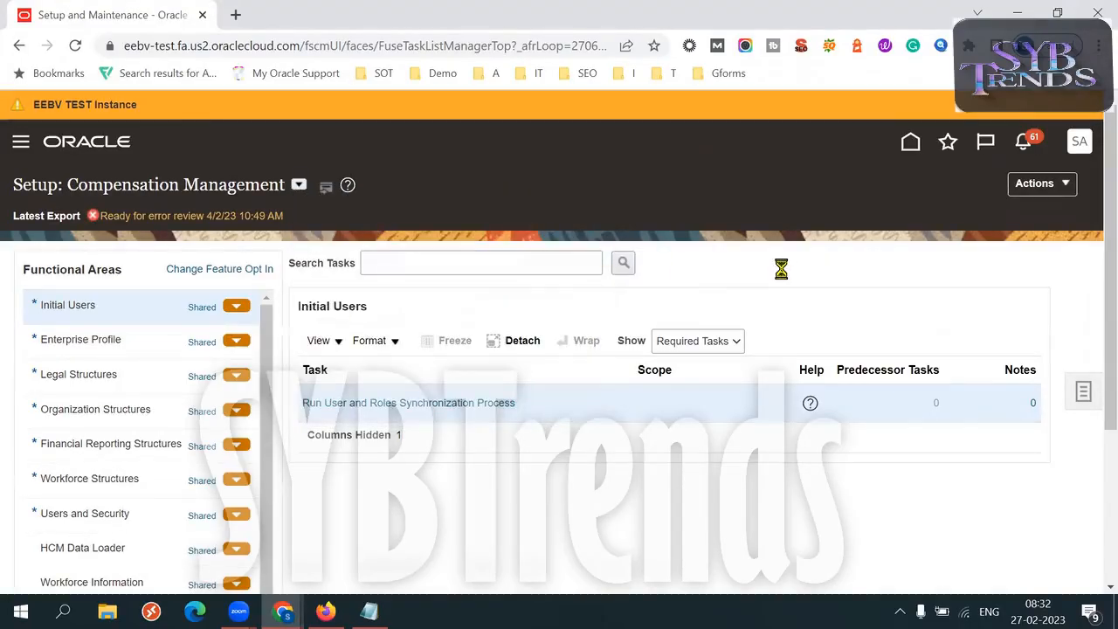
Open the Manage Picking Rules task of the Inventory Management functional area
drag(1108, 266, 1108, 313)
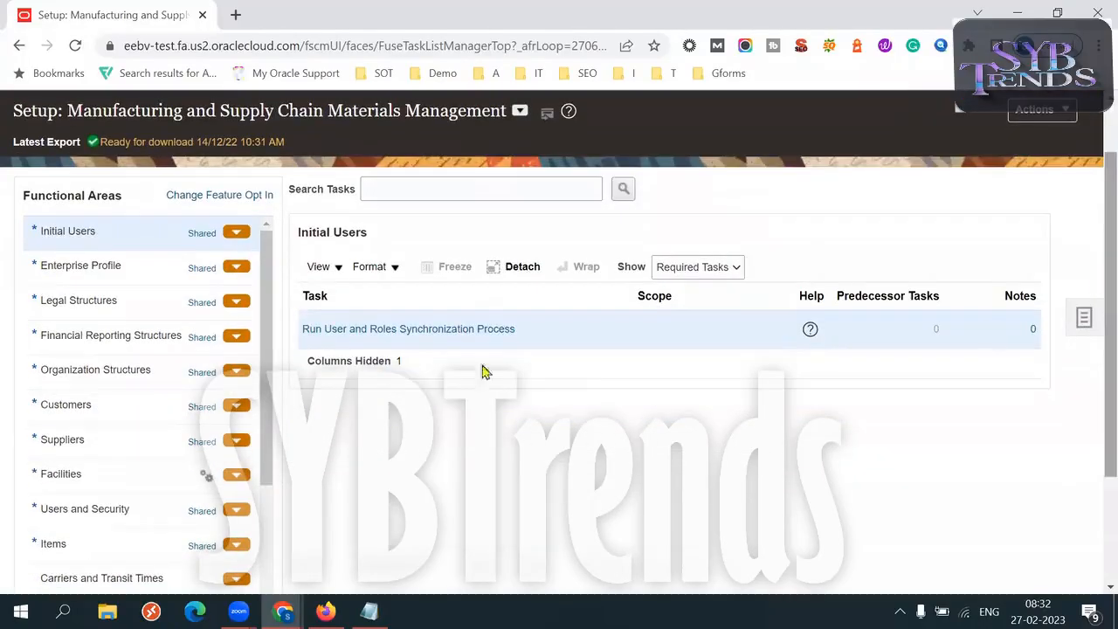
drag(270, 436, 270, 480)
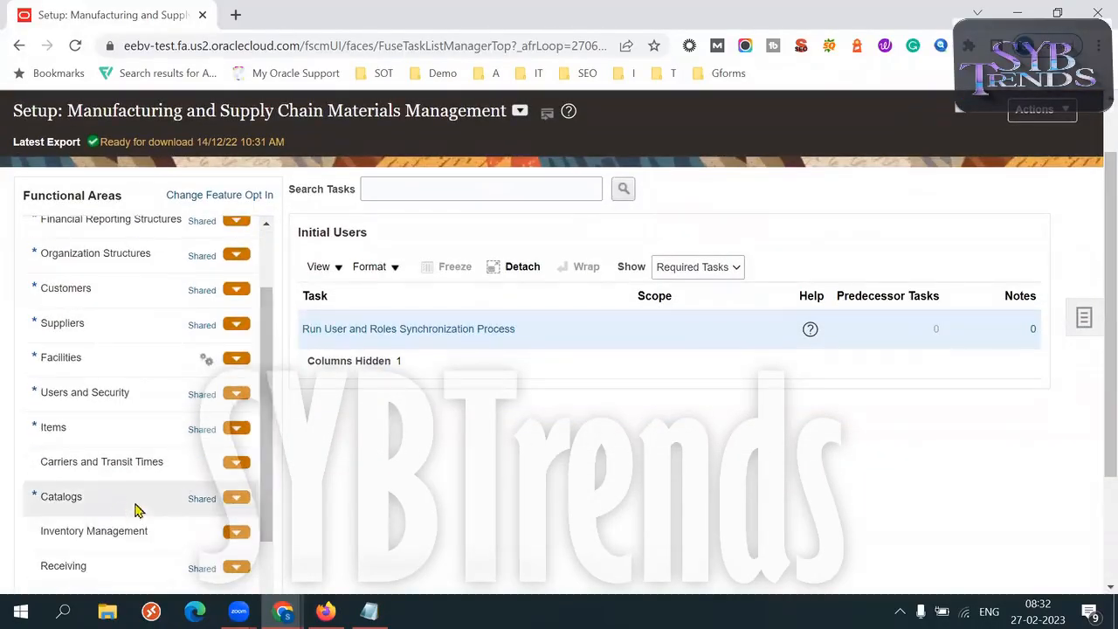
click(122, 510)
click(85, 530)
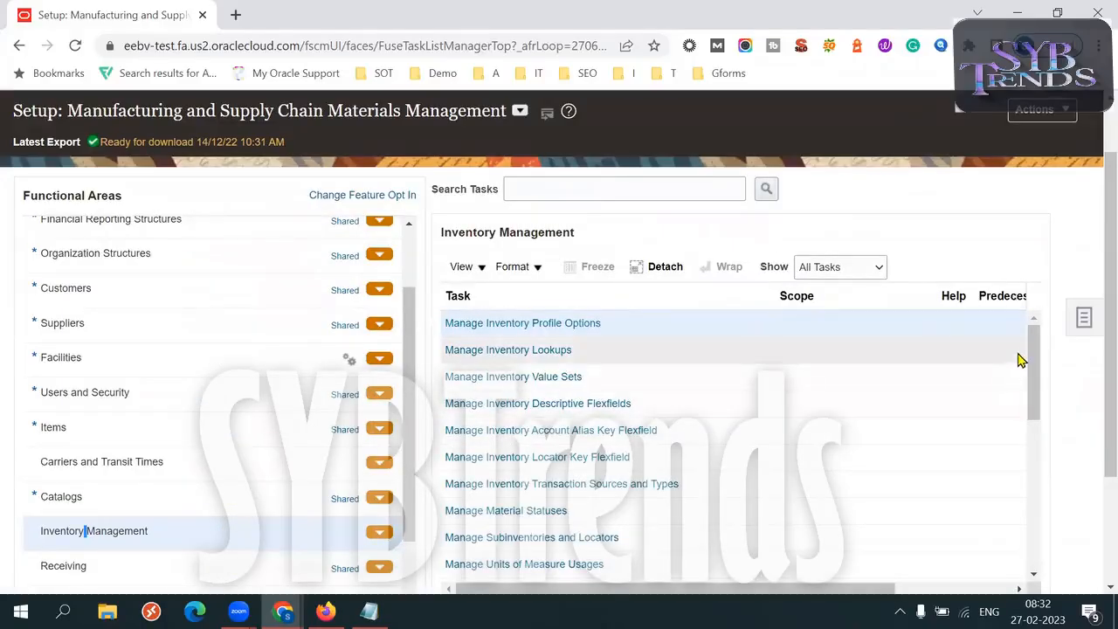
drag(1034, 352, 1031, 494)
click(602, 466)
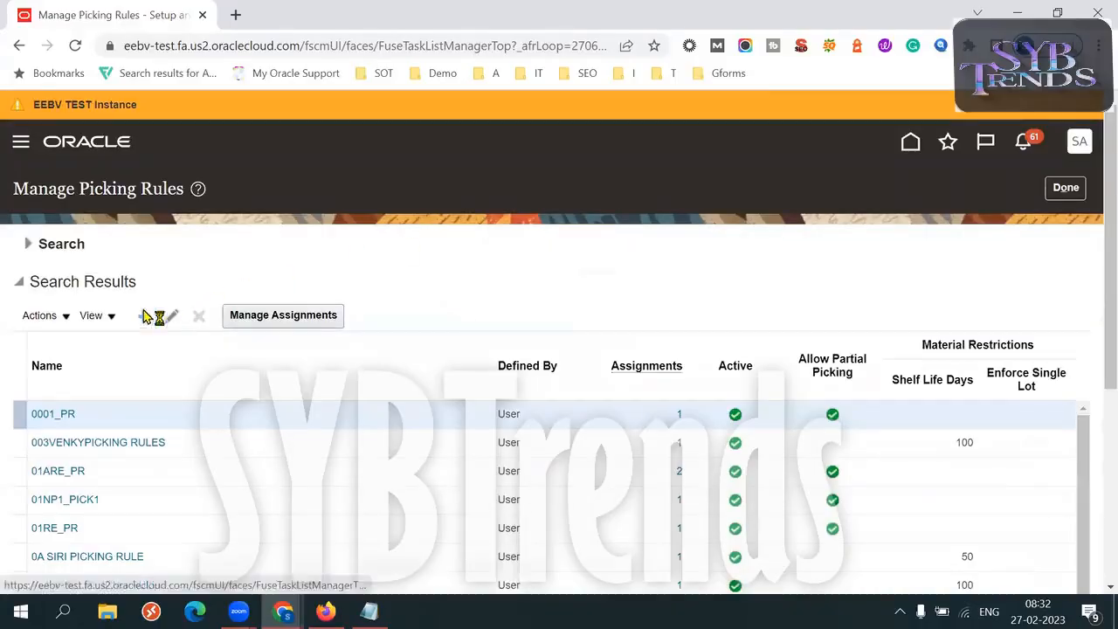
Start a new active picking rule named 51K FEFO, with Lot FEFO as its Priority 1 material sort criterion
click(145, 315)
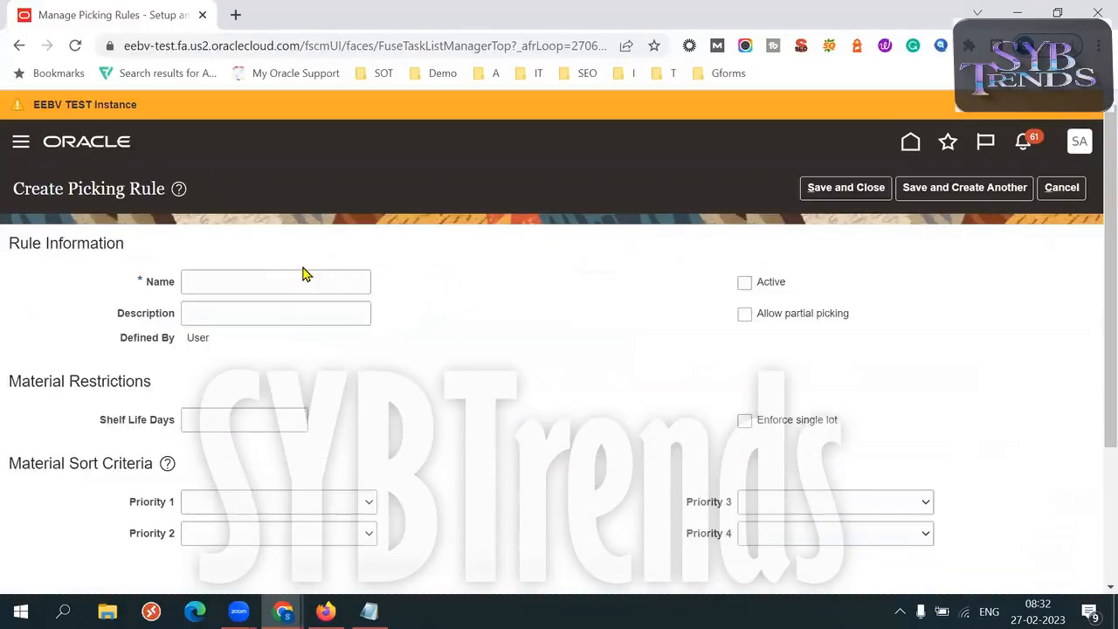
click(262, 280)
text(51K FEFO)
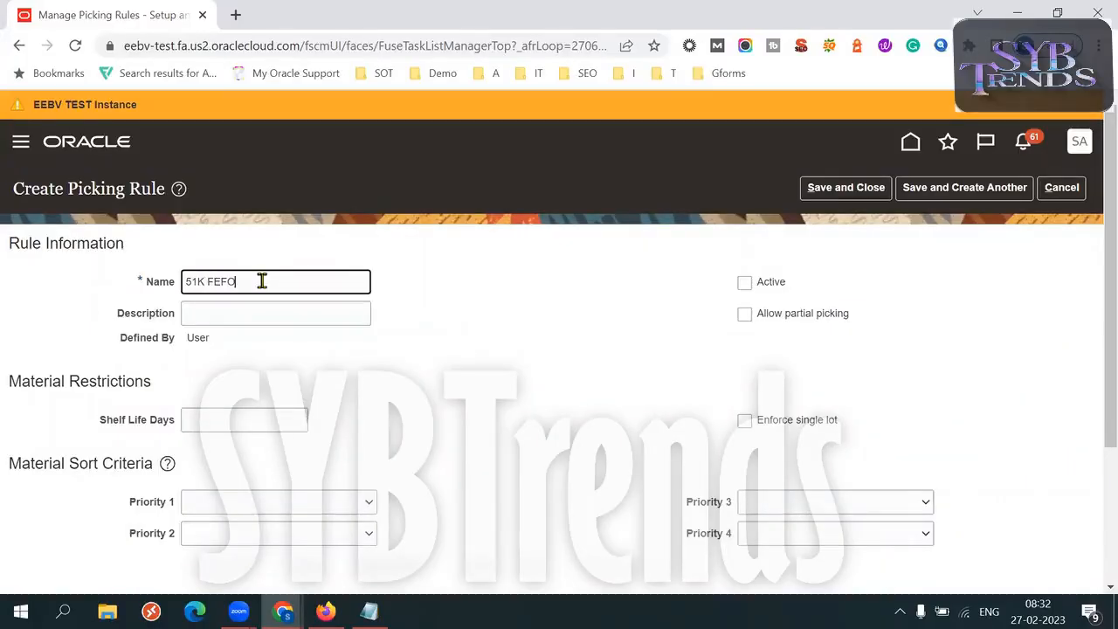
click(502, 337)
scroll(1083, 192, down, 1)
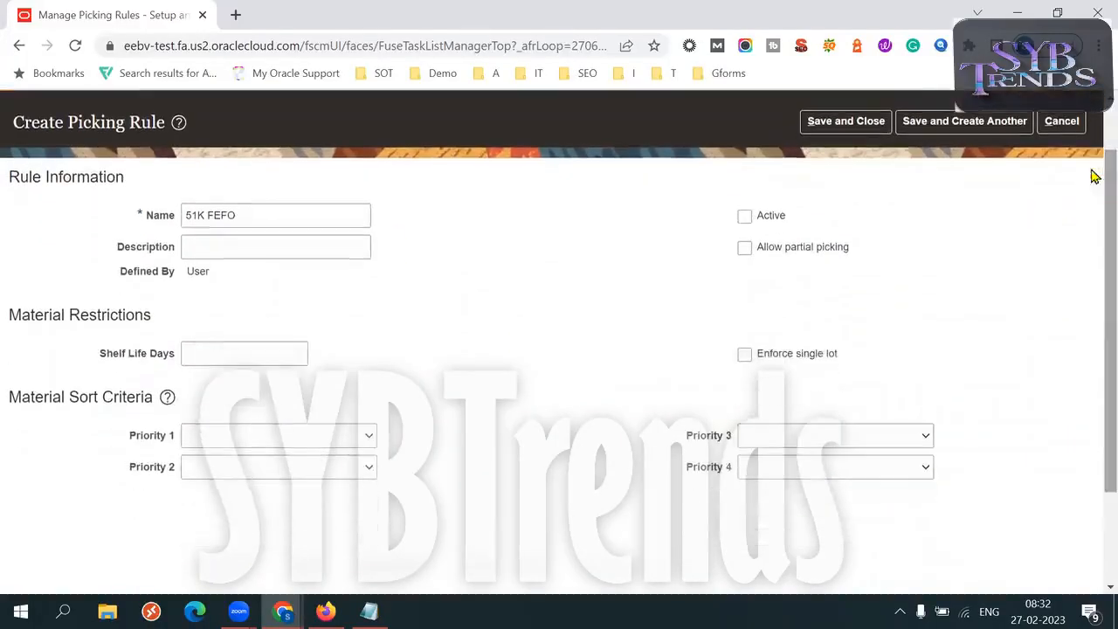
click(744, 217)
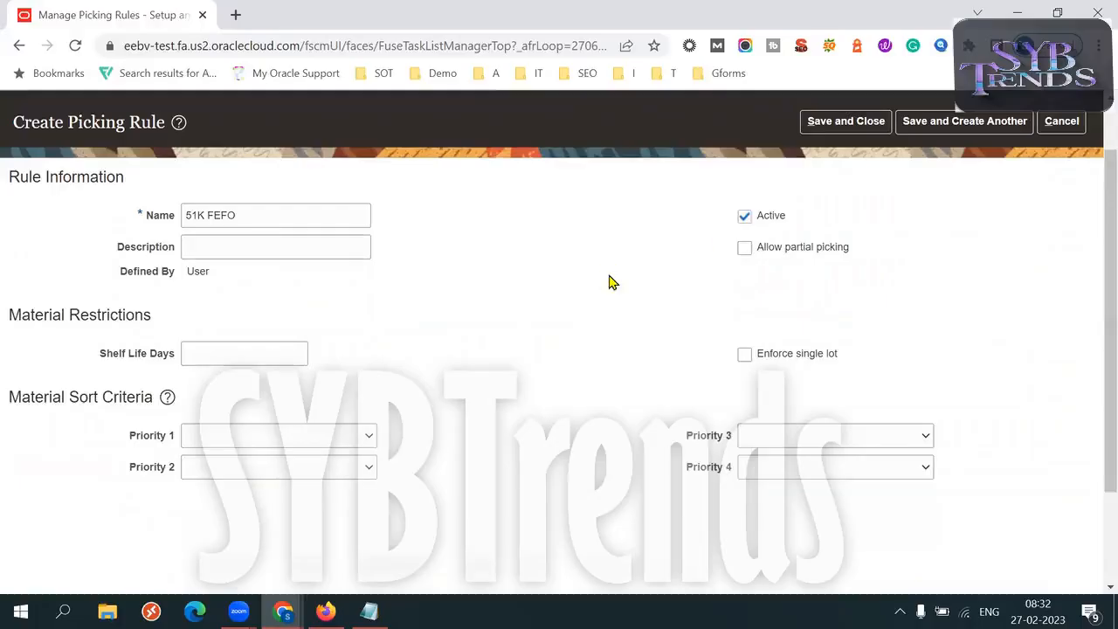
click(348, 441)
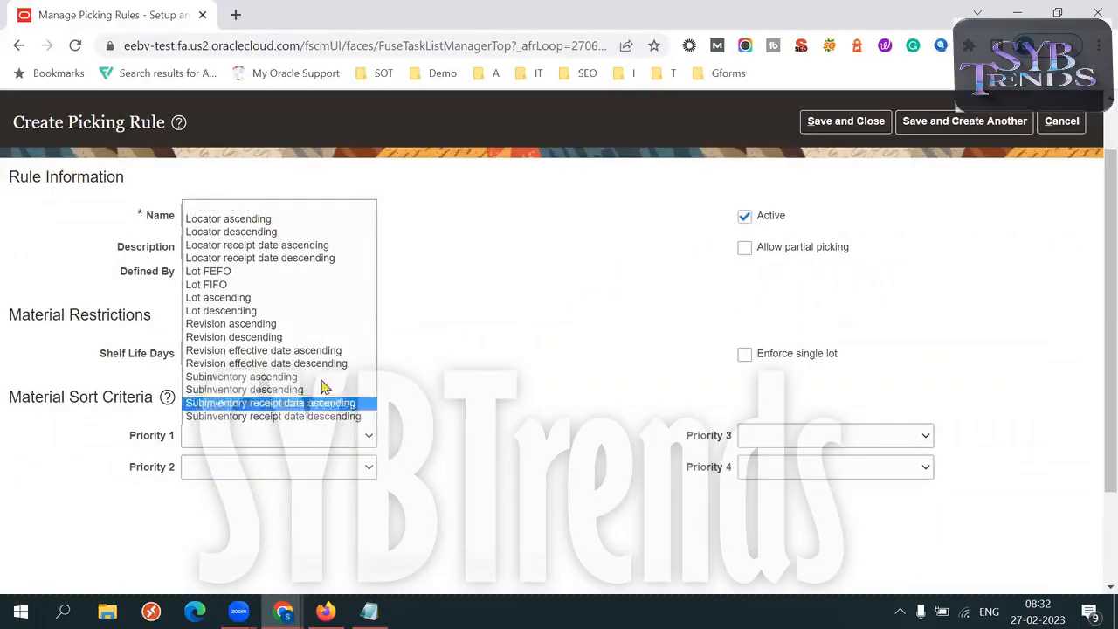
click(257, 272)
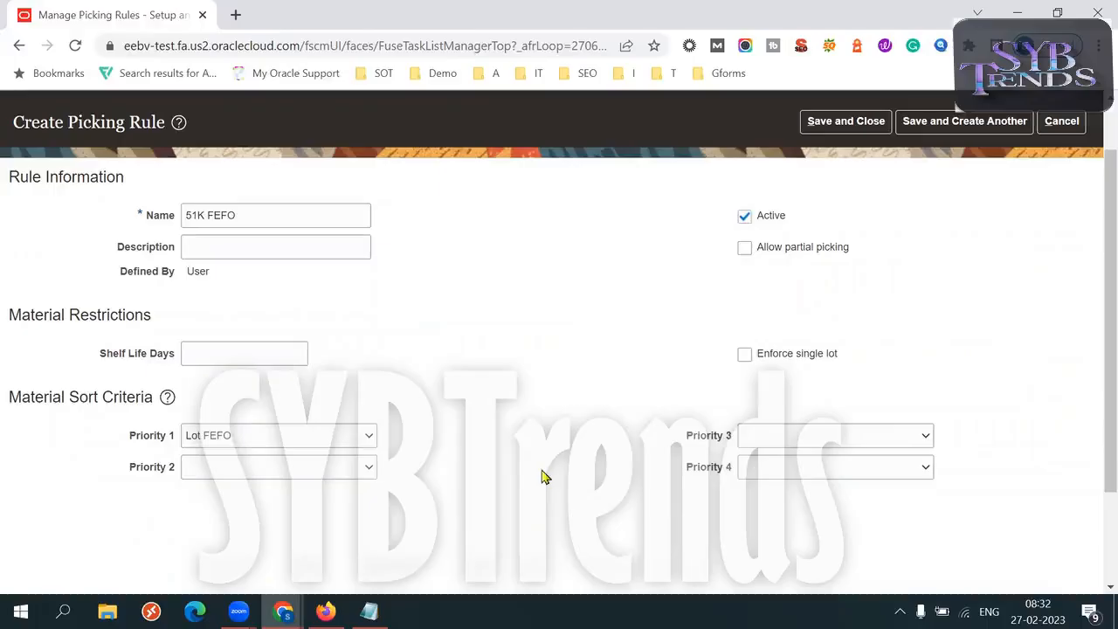
Switch to Notepad and replace the note's contents with two separate subinventory lines, RM and Stores
click(368, 610)
drag(829, 340, 318, 146)
key(Delete)
key(Return)
key(Return)
text(RM  Store)
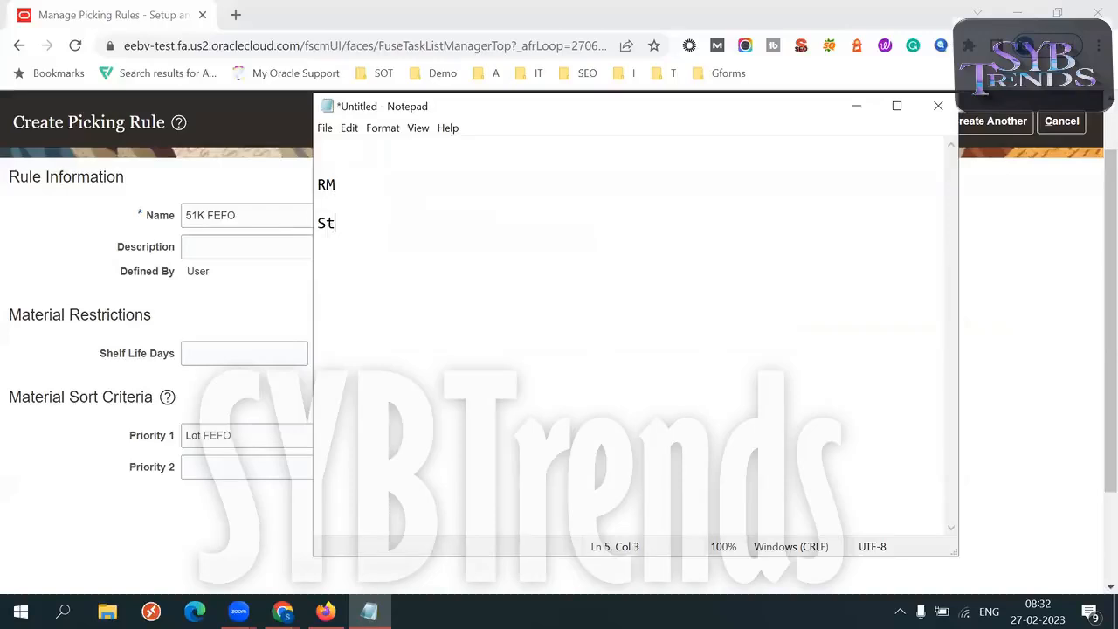
Add a quantity of 100 to the RM line and 200 to the Stores line of the note
click(413, 185)
key(Tab)
key(Tab)
text(100)
click(431, 217)
text(200)
Add the lot numbers LOT123 to the RM line and LOT456 to the Stores line
drag(453, 187, 499, 213)
click(597, 232)
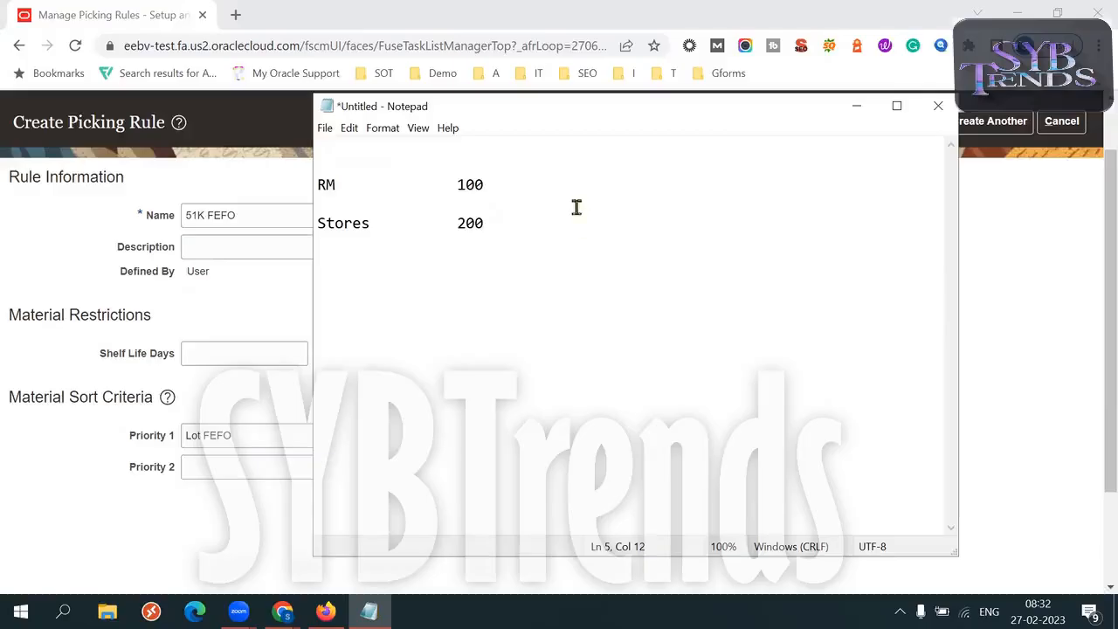
text(LOT123)
click(536, 214)
key(Tab)
text(LOT456)
Add the expiry entries EXP 31MAR to the LOT123 line and Exp 31MAY to the LOT456 line
click(670, 184)
key(Tab)
text(EX)
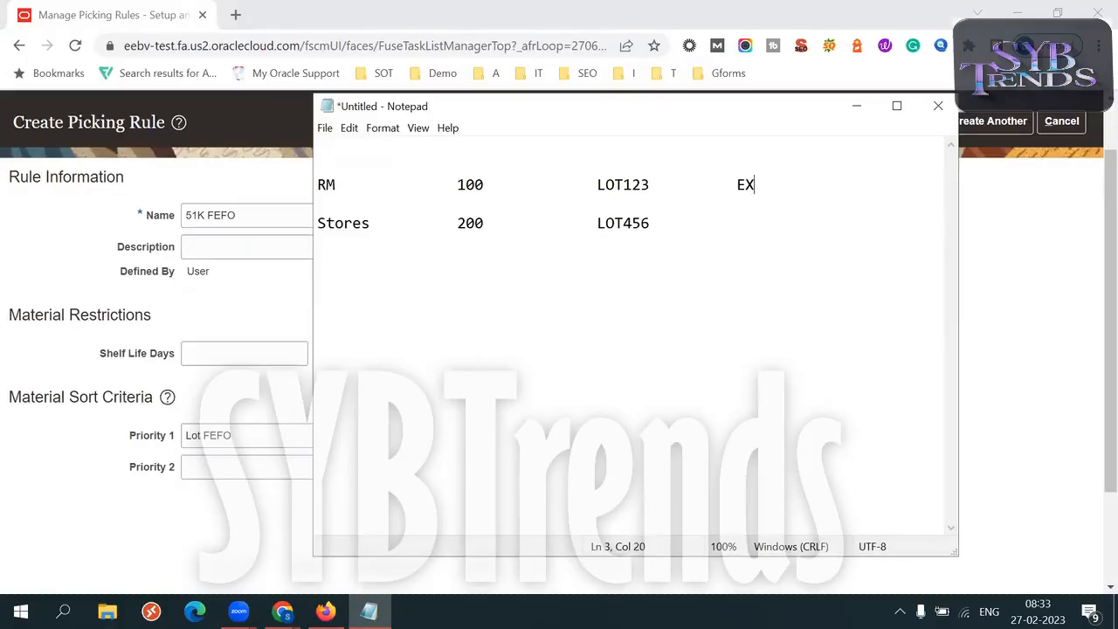
text(P 31MA)
click(720, 223)
key(Tab)
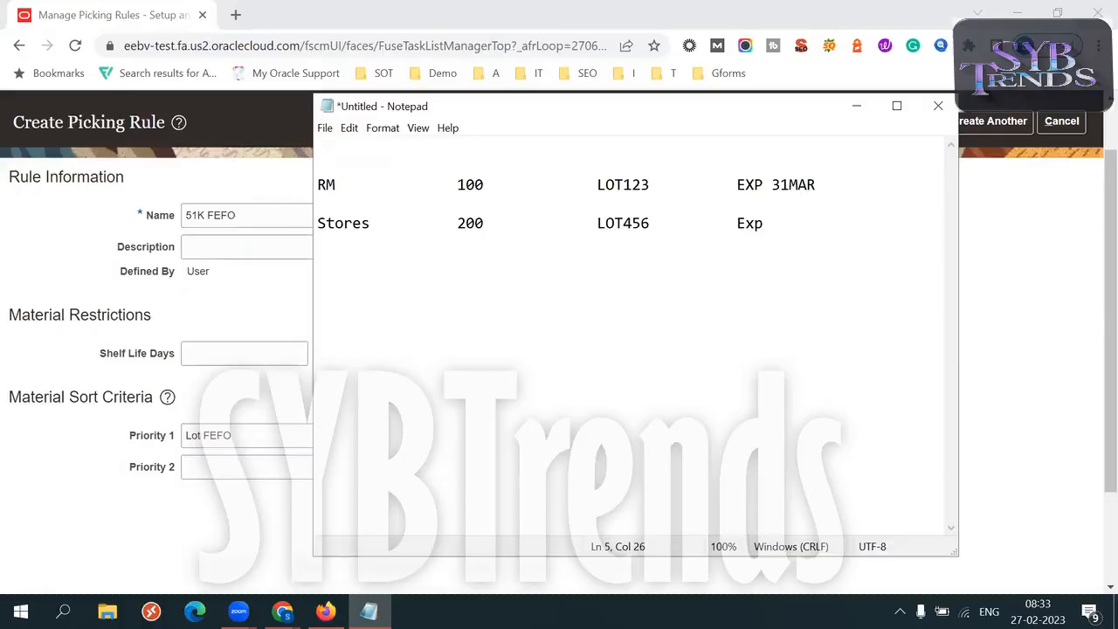
text(Exp 31MAY)
Place the note beside the picking rule and compare its subinventories, lots and expiry dates against the Lot FEFO criterion
drag(576, 127, 718, 138)
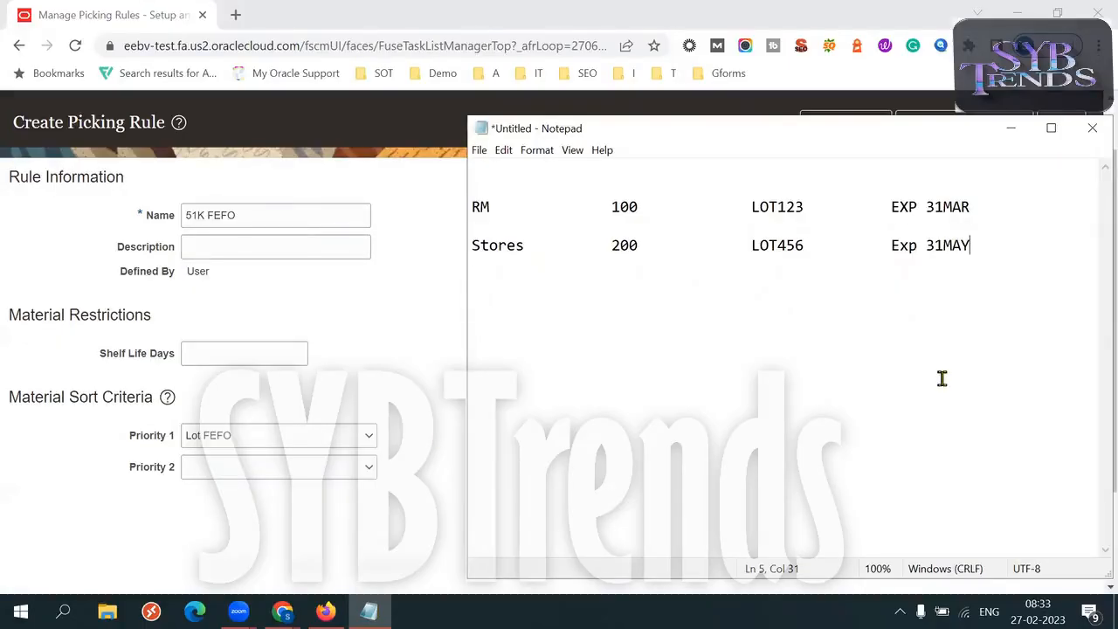
drag(491, 207, 472, 206)
drag(752, 207, 804, 207)
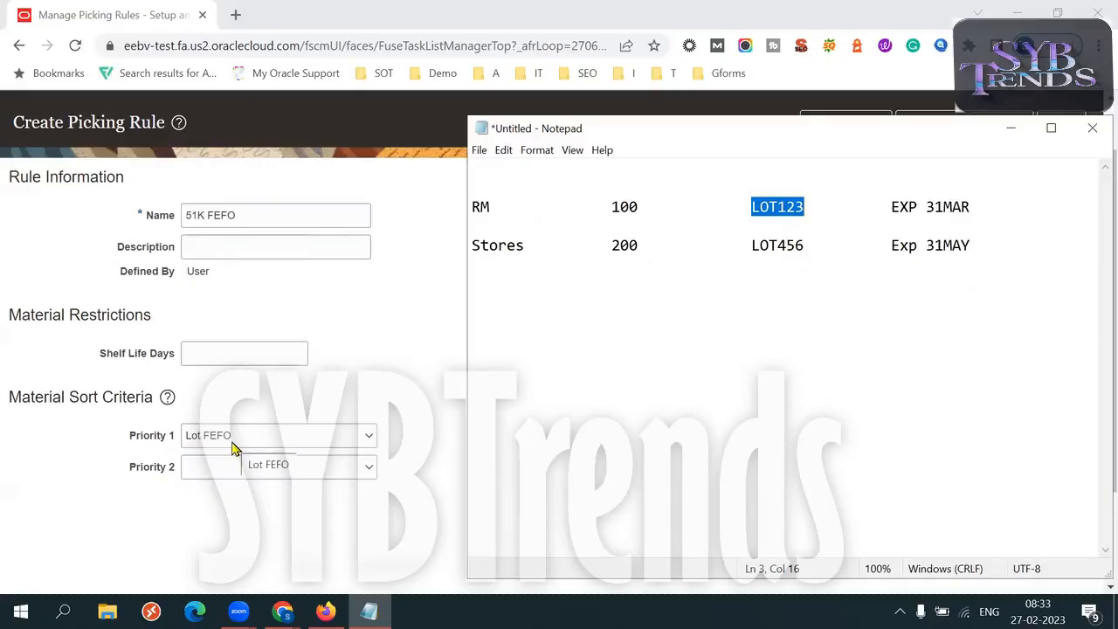
drag(889, 207, 956, 207)
drag(749, 207, 812, 207)
drag(465, 200, 550, 281)
drag(1073, 262, 548, 201)
click(888, 322)
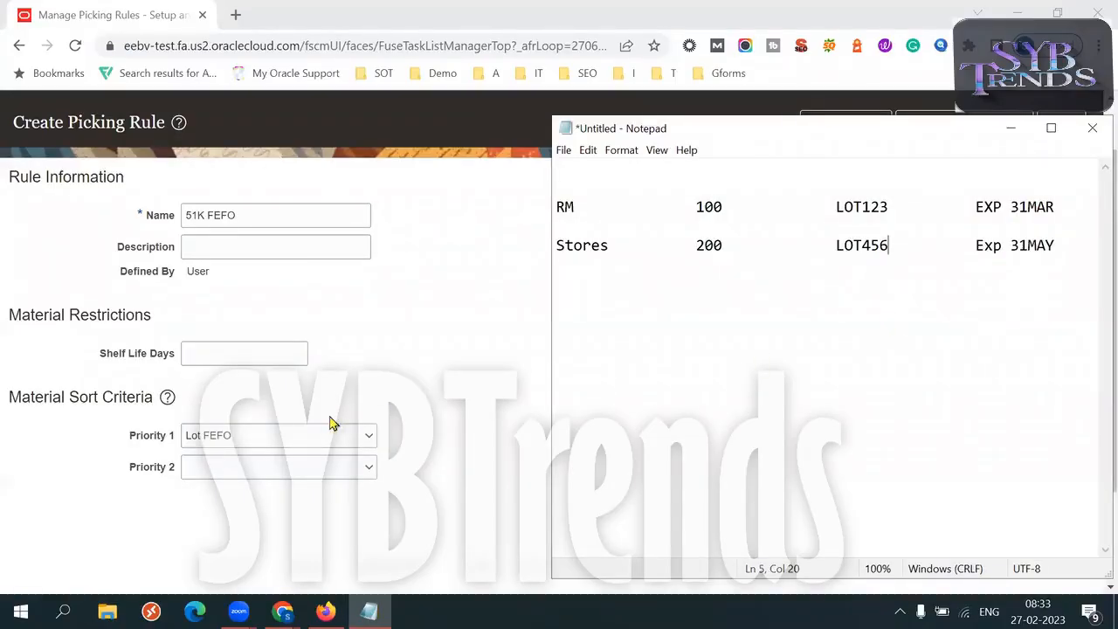
Set the picking rule's Priority 1 sort criterion to Lot FIFO
click(292, 434)
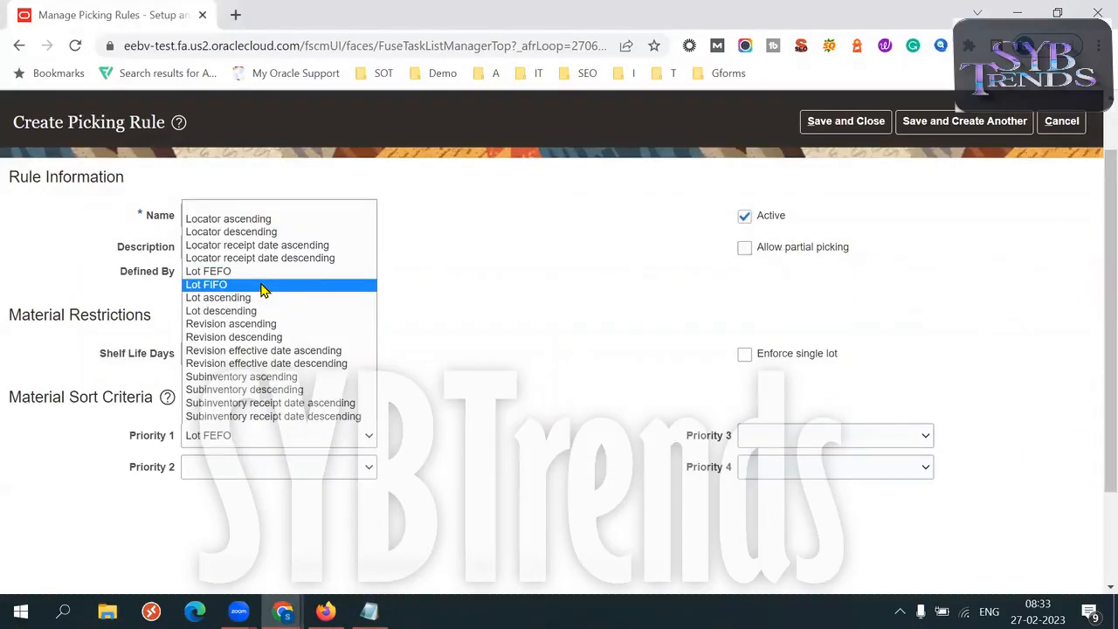
click(261, 285)
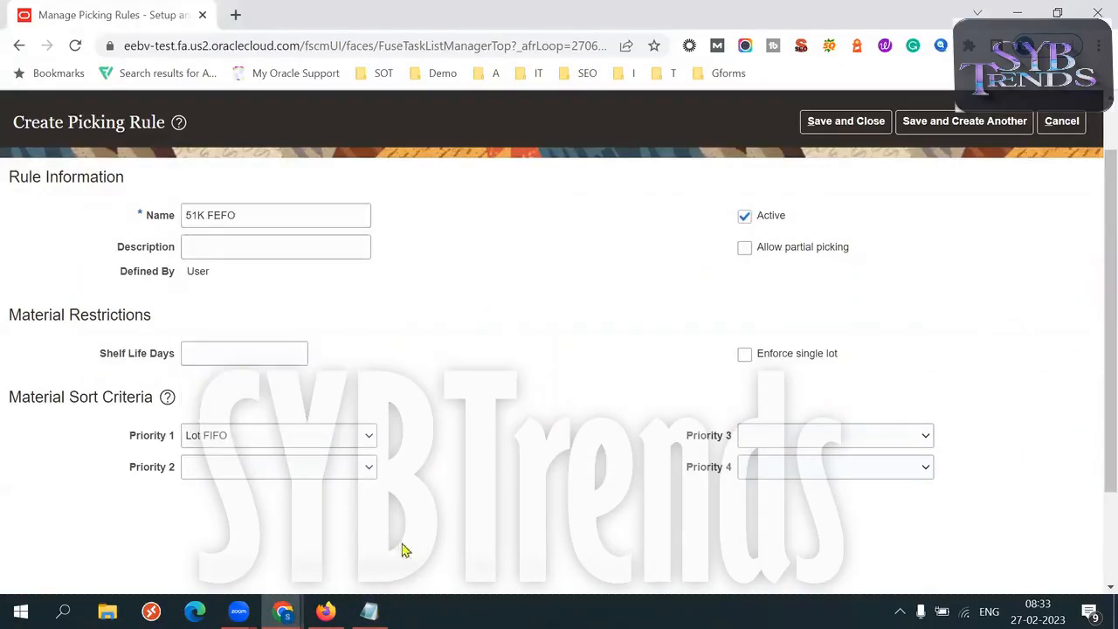
Insert the text Origin Date after LOT123 in the note, and widen the Notepad window to fit the line
click(371, 610)
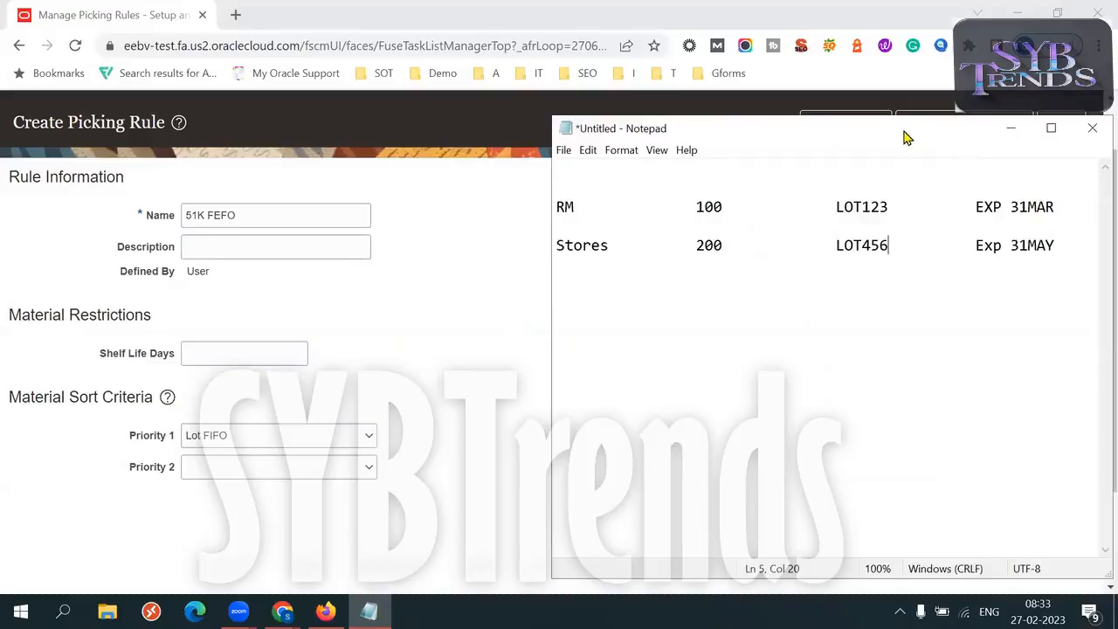
drag(906, 137, 817, 137)
click(962, 129)
click(219, 100)
click(346, 86)
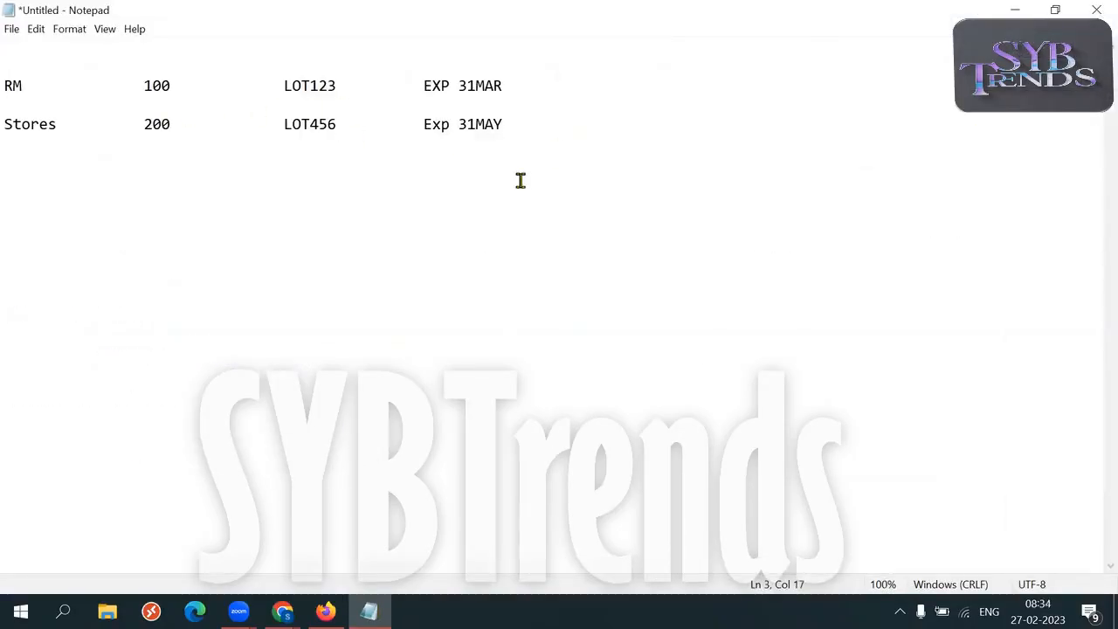
text(Origin Date)
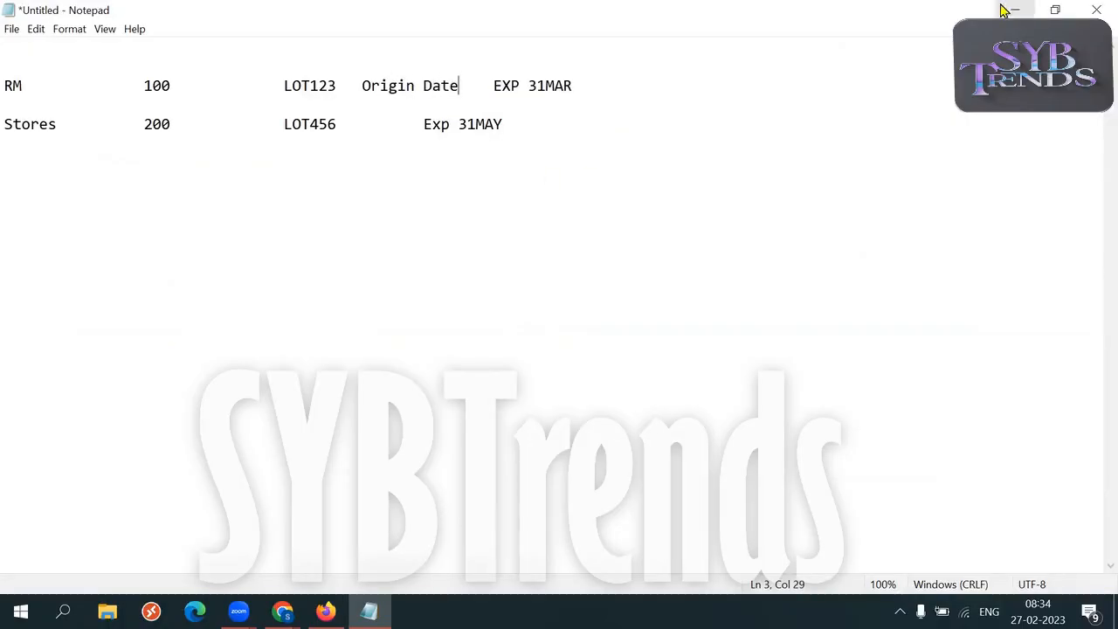
click(1055, 9)
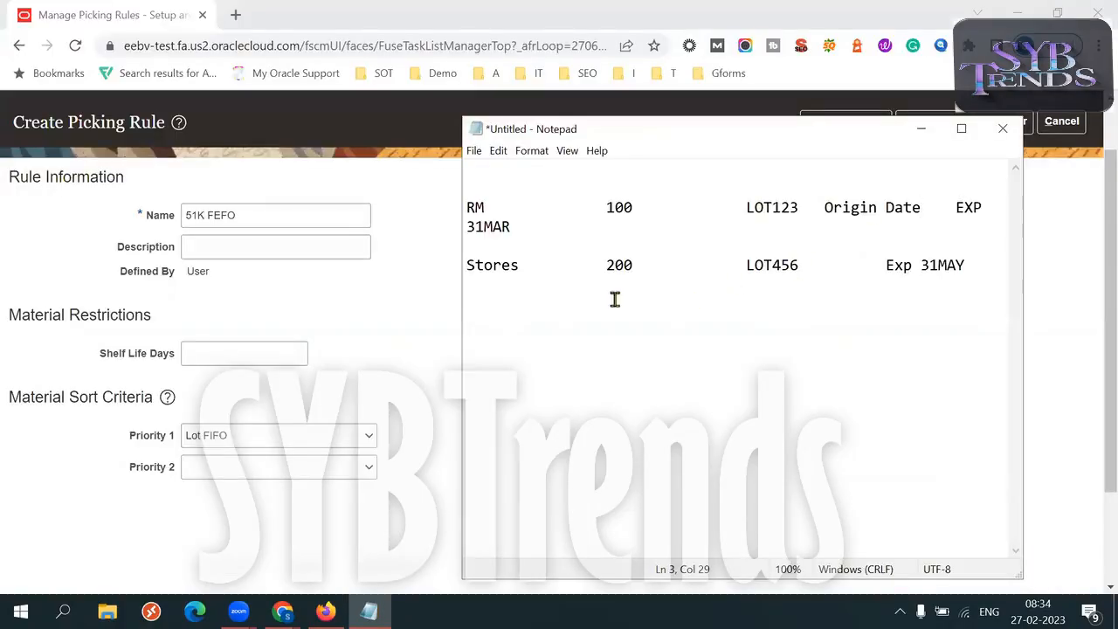
drag(442, 330, 67, 330)
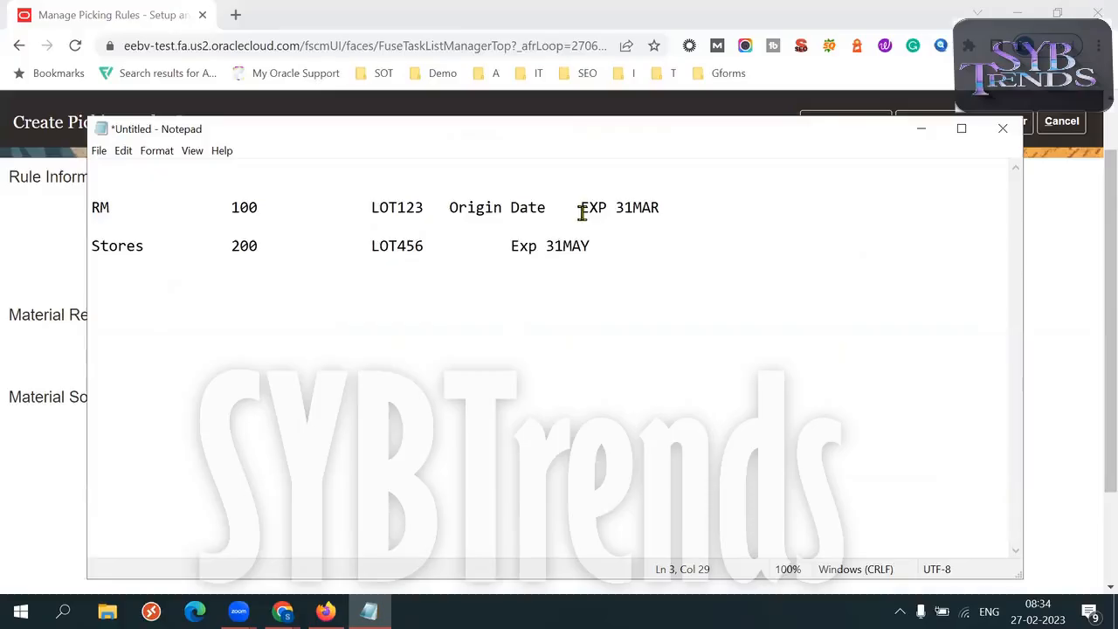
Move both expiry entries further along their lines and copy the text Origin Date after LOT456 in the note
key(Tab)
key(Tab)
click(510, 245)
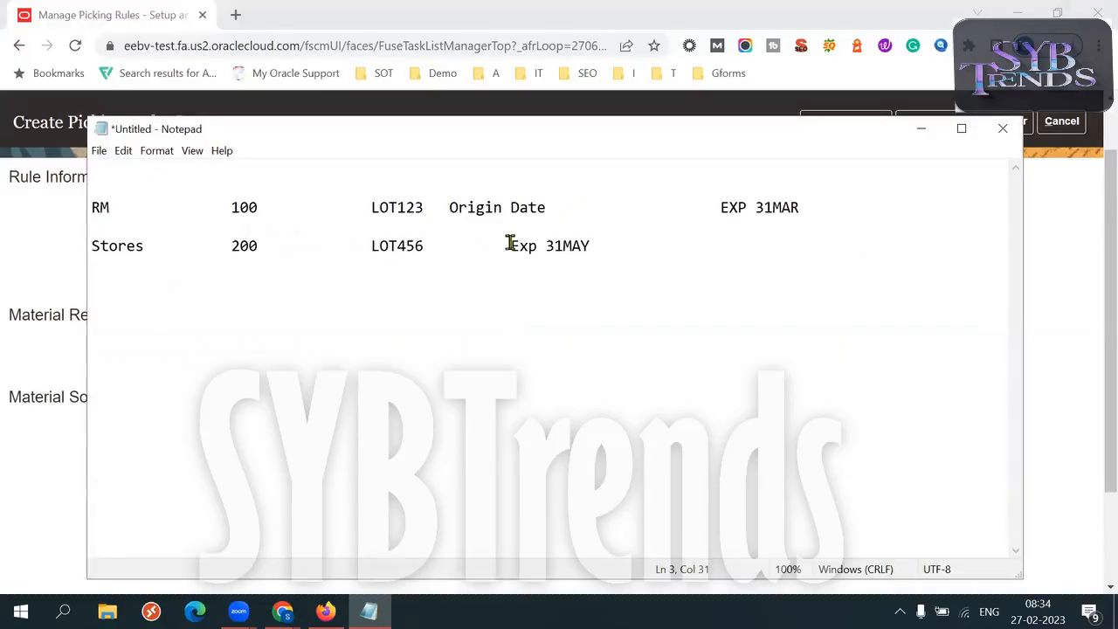
key(Tab)
key(Tab)
key(Tab)
drag(550, 207, 442, 208)
key(ctrl+c)
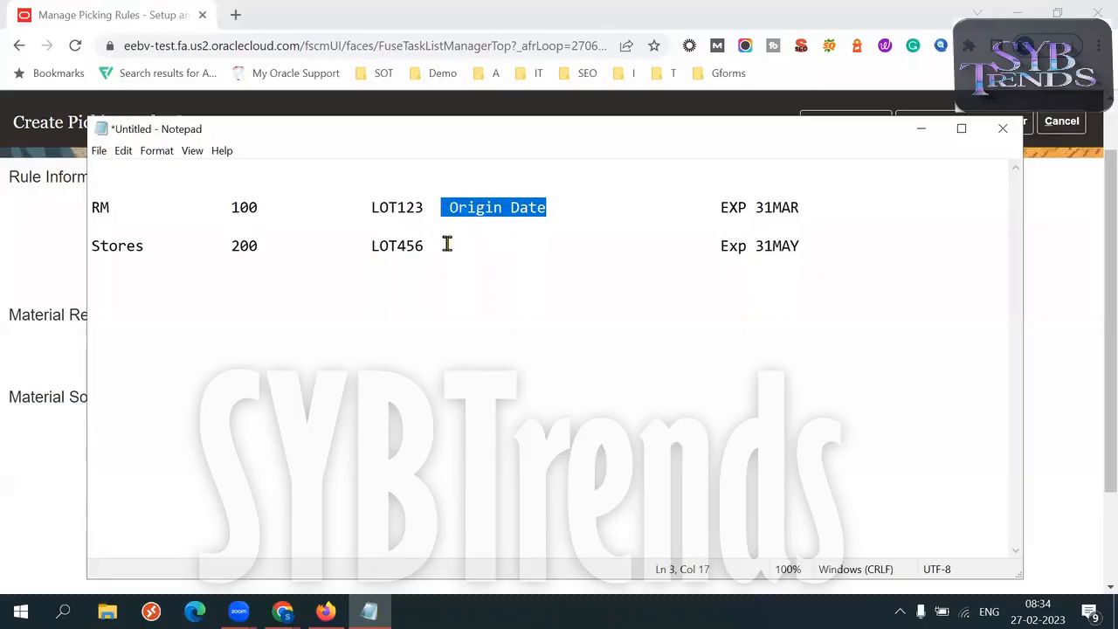
click(446, 244)
key(Tab)
key(ctrl+v)
Enter the origin dates 01Feb for LOT123 and 01JAN for LOT456 in the note
click(553, 216)
key(Tab)
text(01)
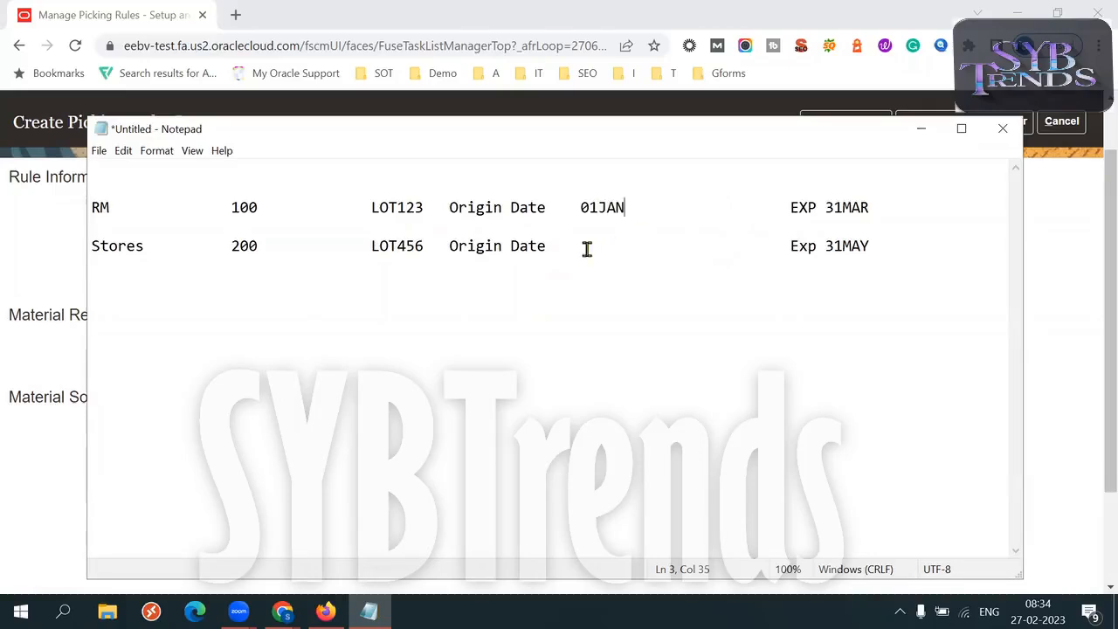
click(586, 247)
key(Tab)
key(BackSpace)
text(01)
click(626, 206)
key(BackSpace)
text(F)
click(609, 244)
text(JAN)
Place the note beside the picking rule and compare the LOT456 origin date against the Lot FIFO criterion
drag(479, 135, 741, 119)
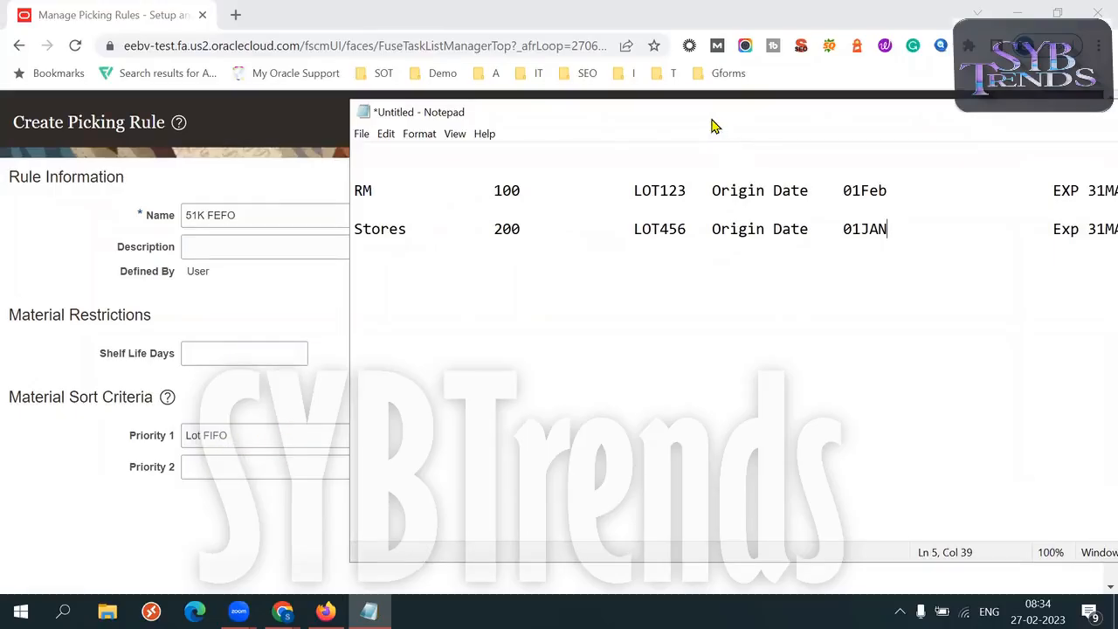
drag(712, 127, 624, 118)
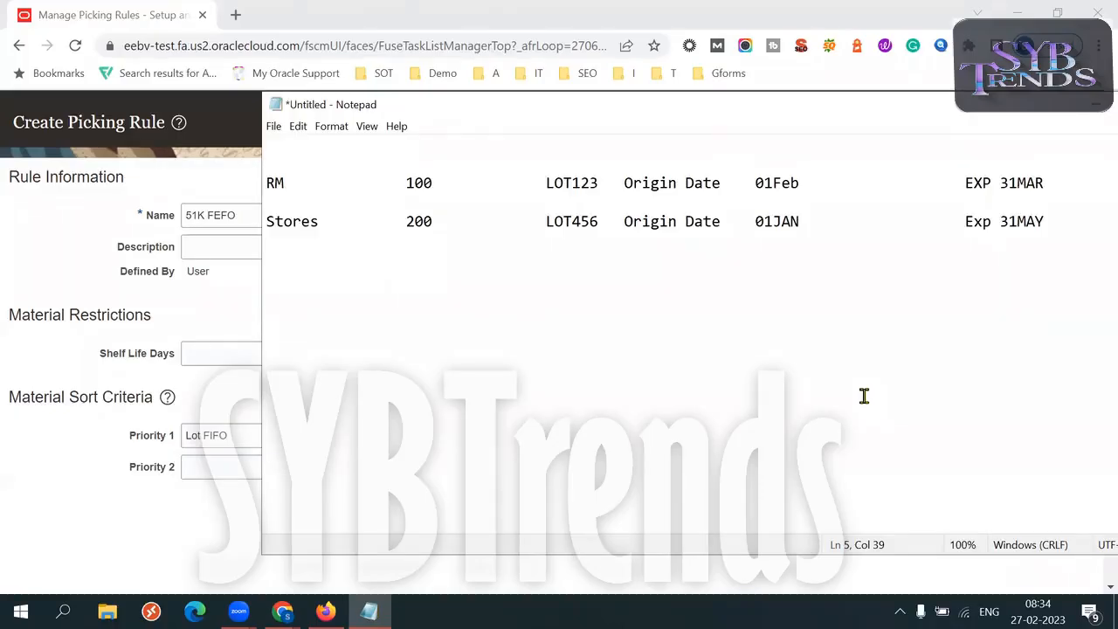
drag(544, 225, 599, 224)
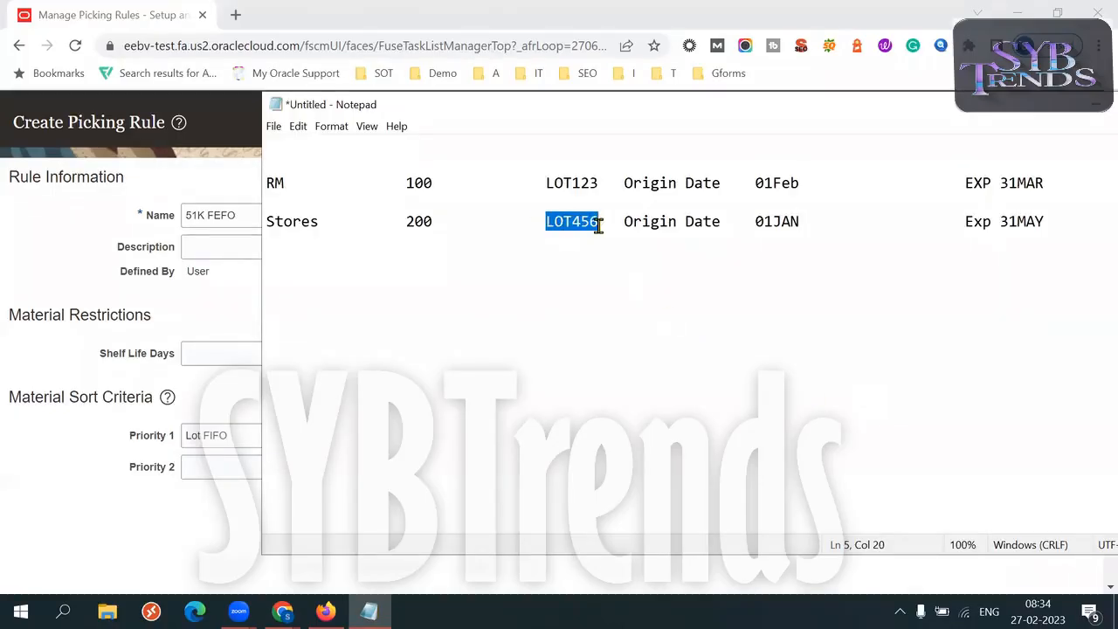
drag(755, 224, 814, 220)
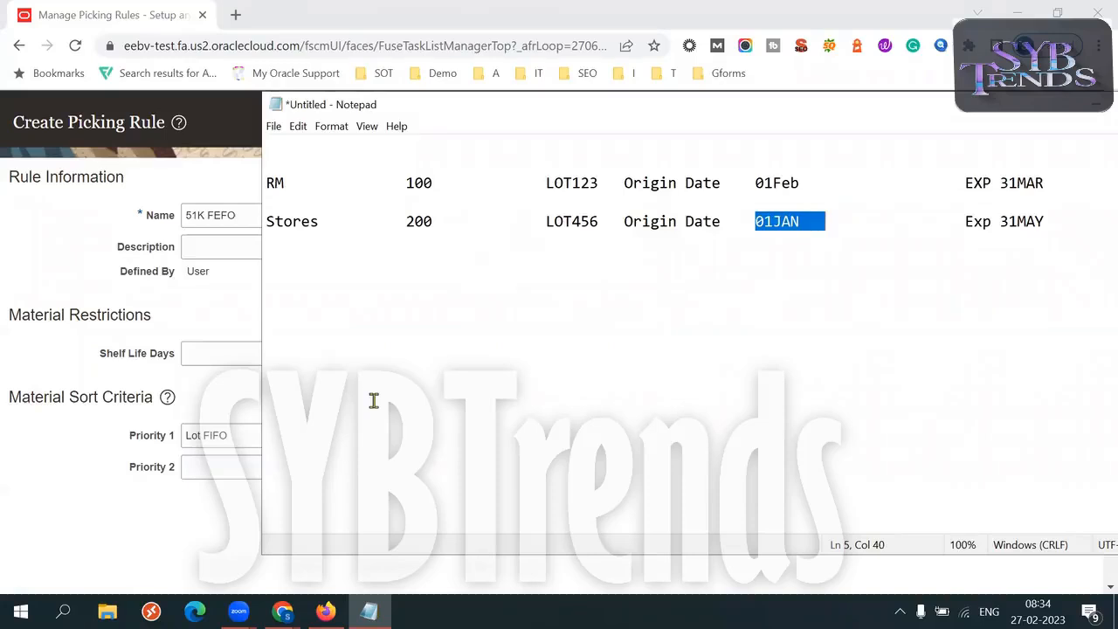
click(113, 446)
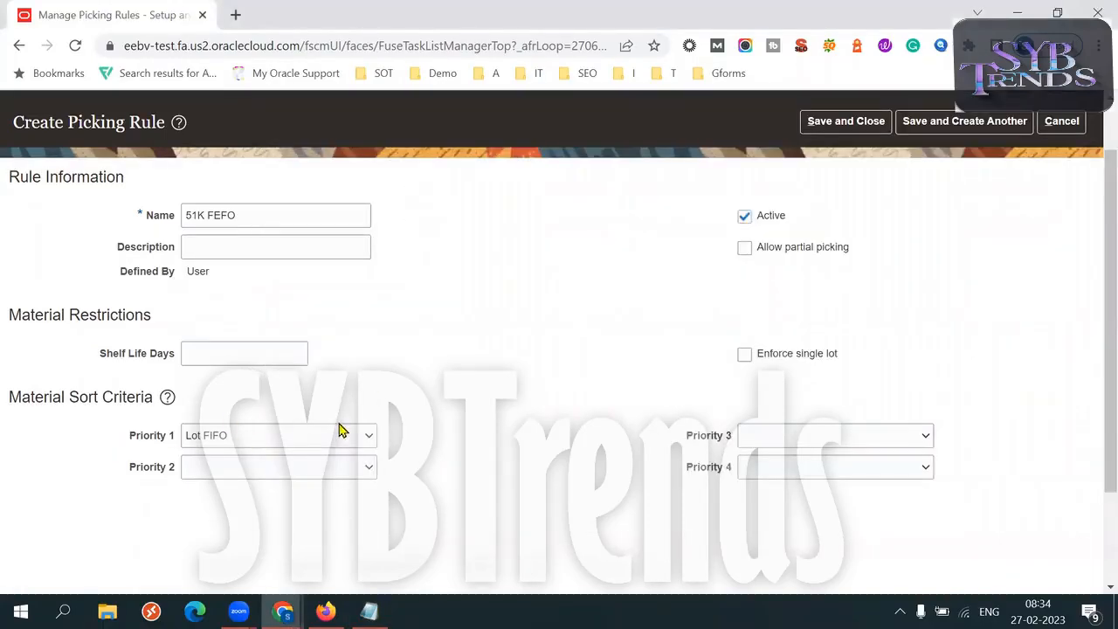
Set the picking rule's Priority 1 sort criterion to Subinventory receipt date ascending
click(313, 439)
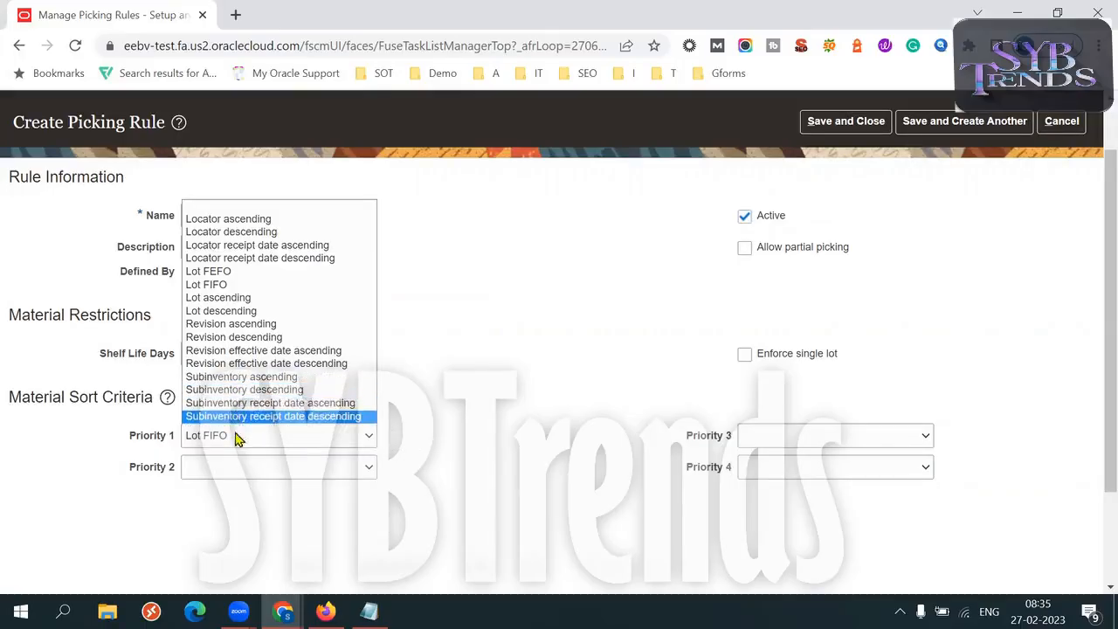
click(242, 402)
click(288, 435)
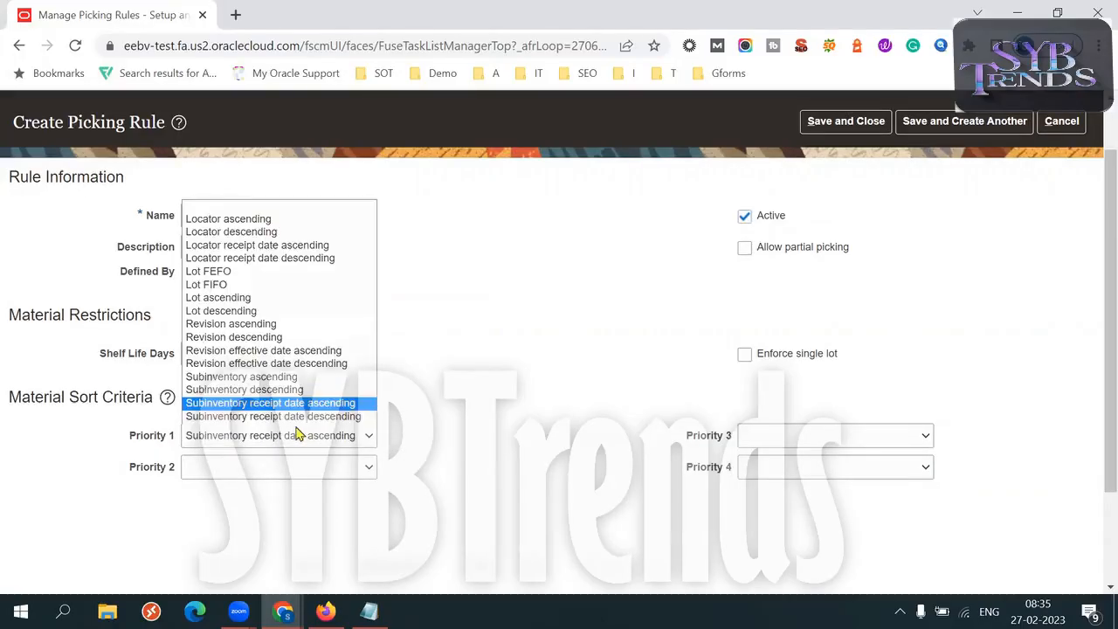
click(281, 407)
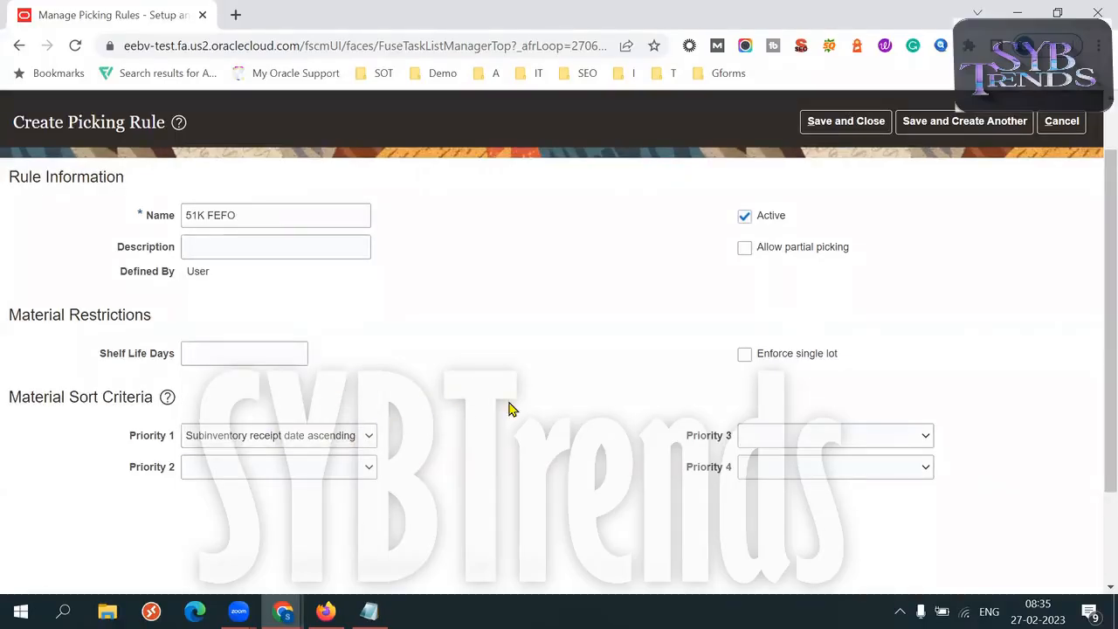
Switch to Notepad and delete the expiry entries from the RM and Stores lines
key(alt+Tab)
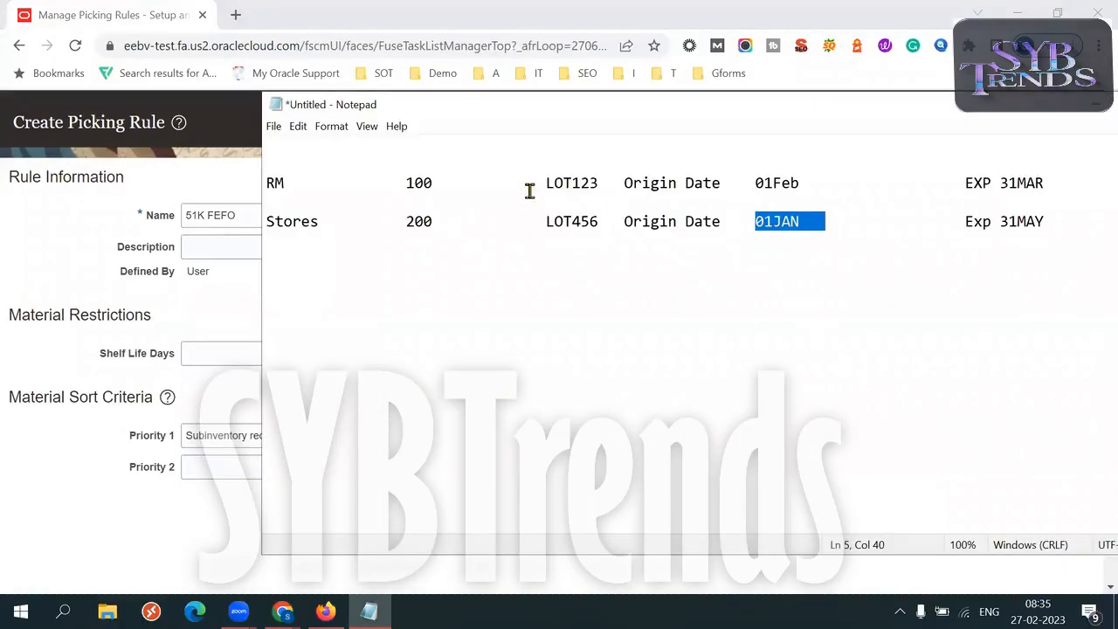
drag(304, 174, 253, 180)
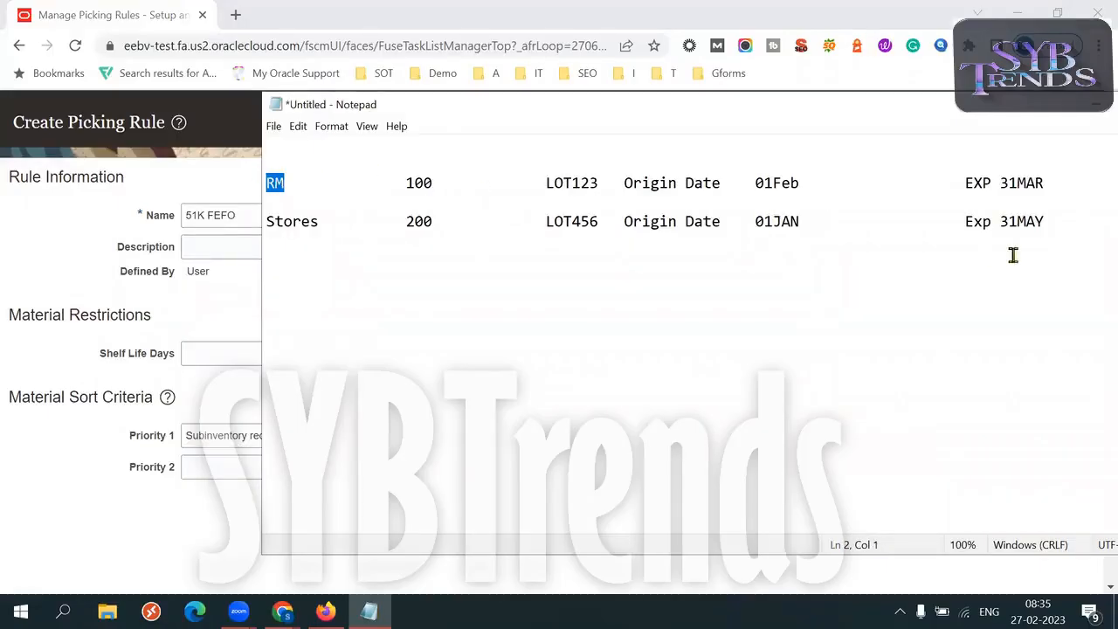
drag(962, 183, 1031, 182)
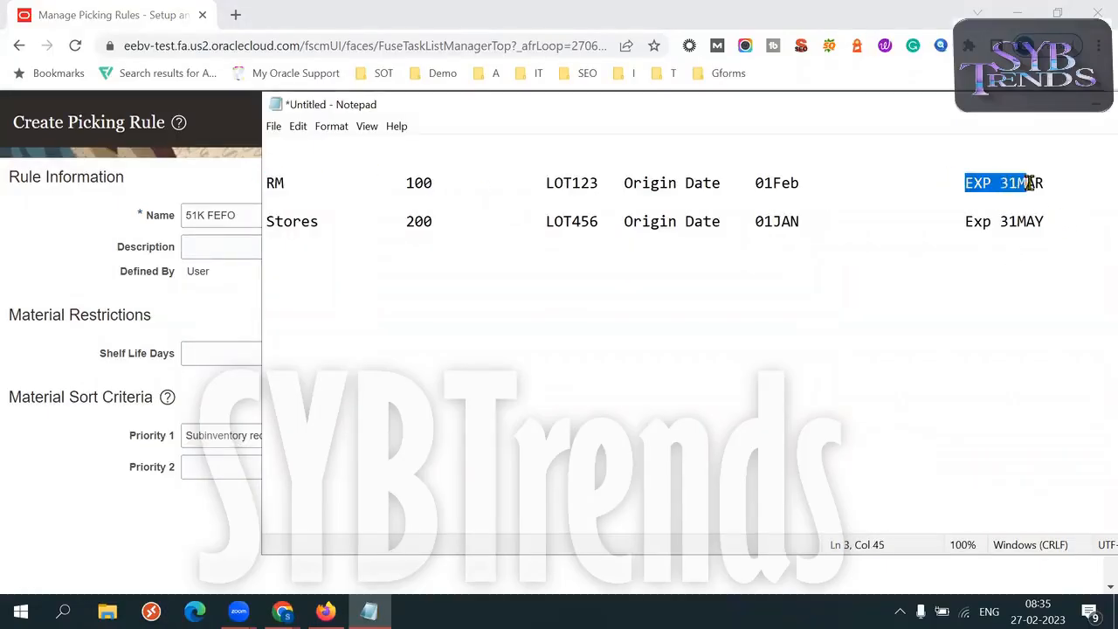
key(BackSpace)
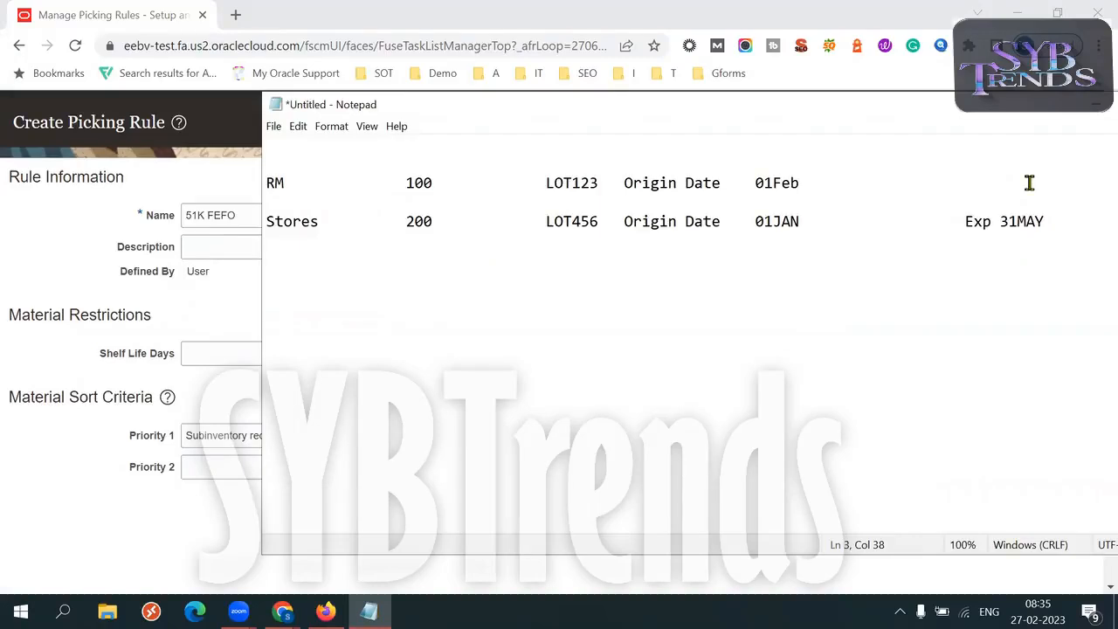
drag(1048, 220, 947, 221)
key(BackSpace)
Delete the lot numbers and origin dates from the RM and Stores lines, keeping the subinventories and quantities
drag(616, 183, 716, 182)
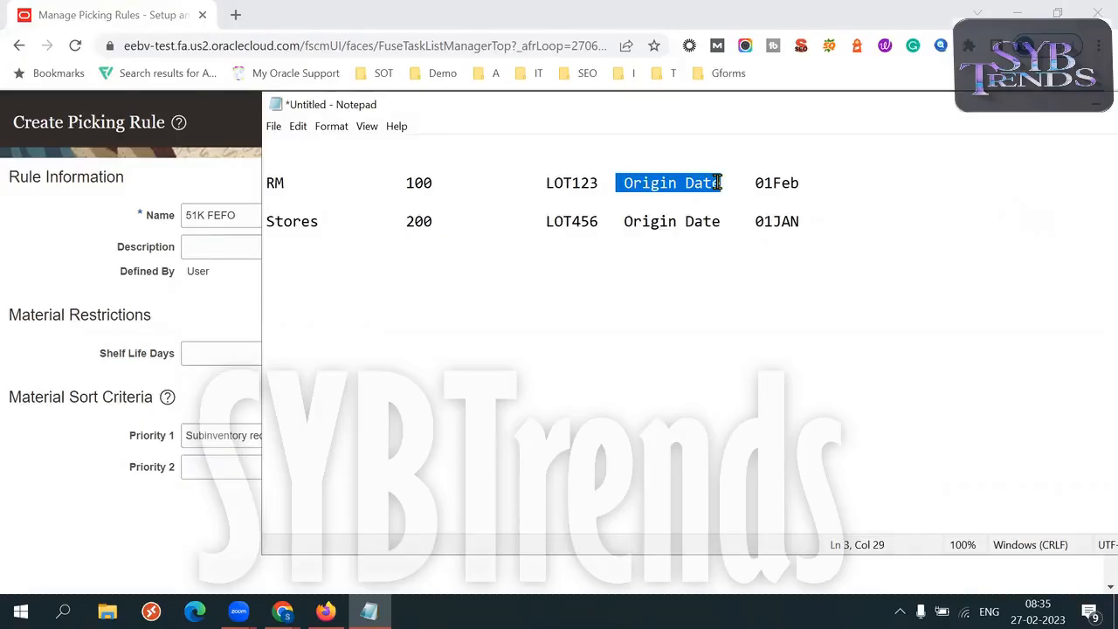
click(571, 183)
drag(554, 182, 597, 209)
key(BackSpace)
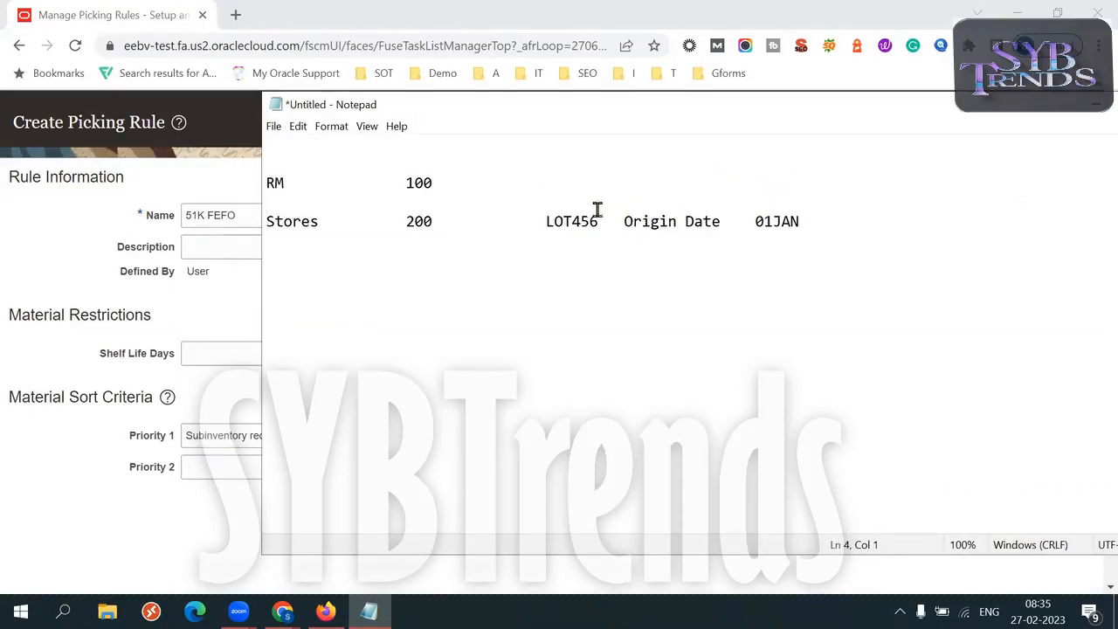
drag(834, 222, 617, 221)
key(BackSpace)
key(ctrl+z)
key(BackSpace)
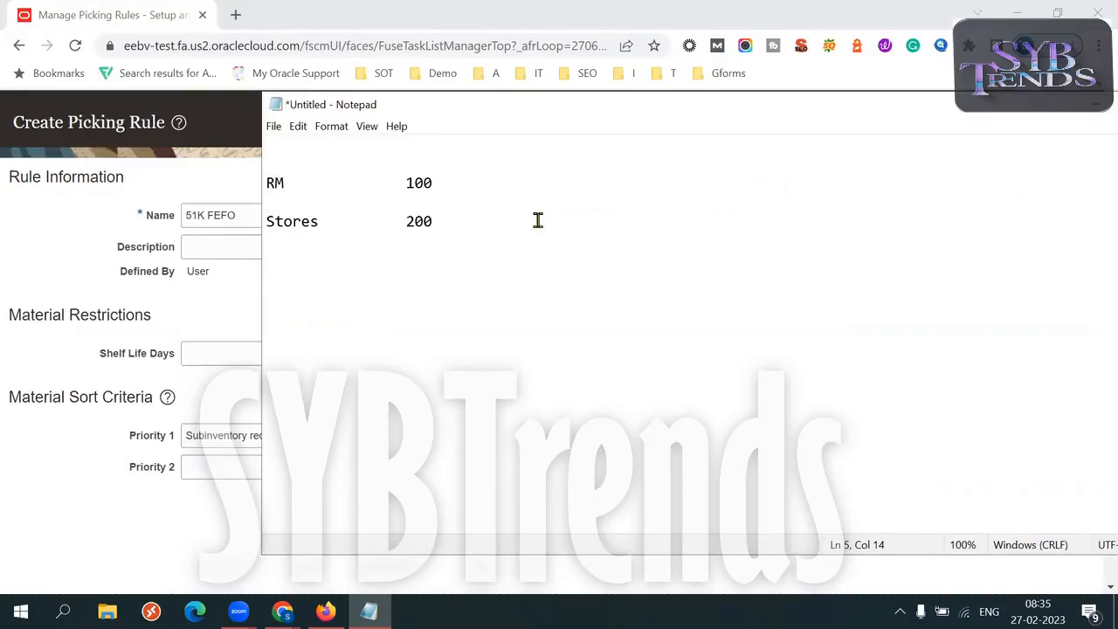
Add the heading ItemA above the list and the entry Receipt Date: 01FEB to the RM line
text(ItemA)
drag(366, 142, 209, 156)
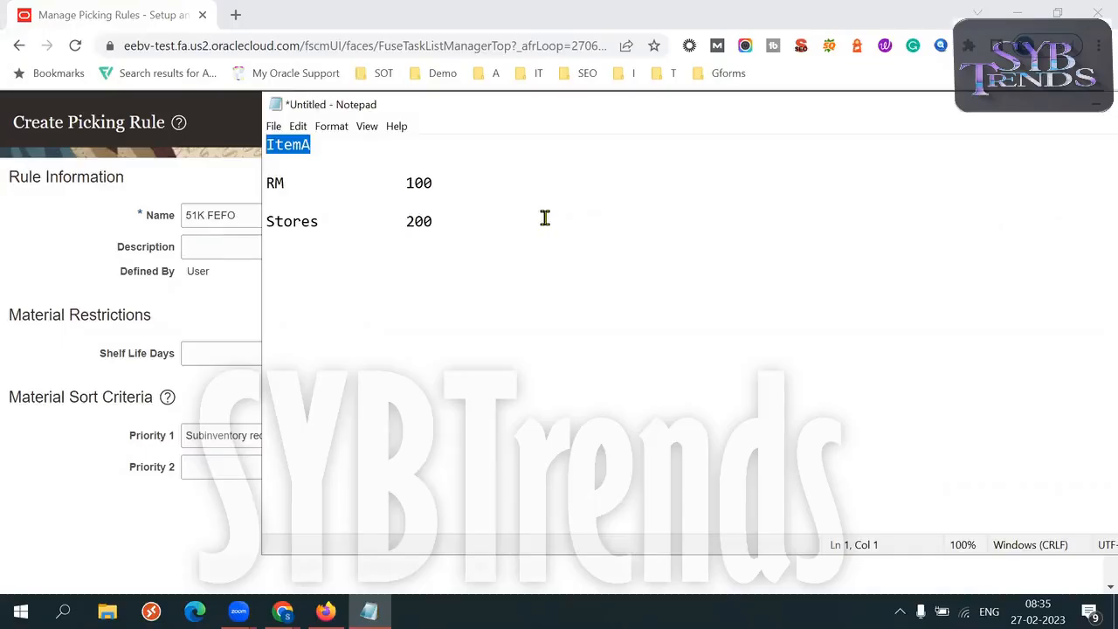
drag(406, 181, 498, 190)
click(499, 191)
key(Tab)
key(Tab)
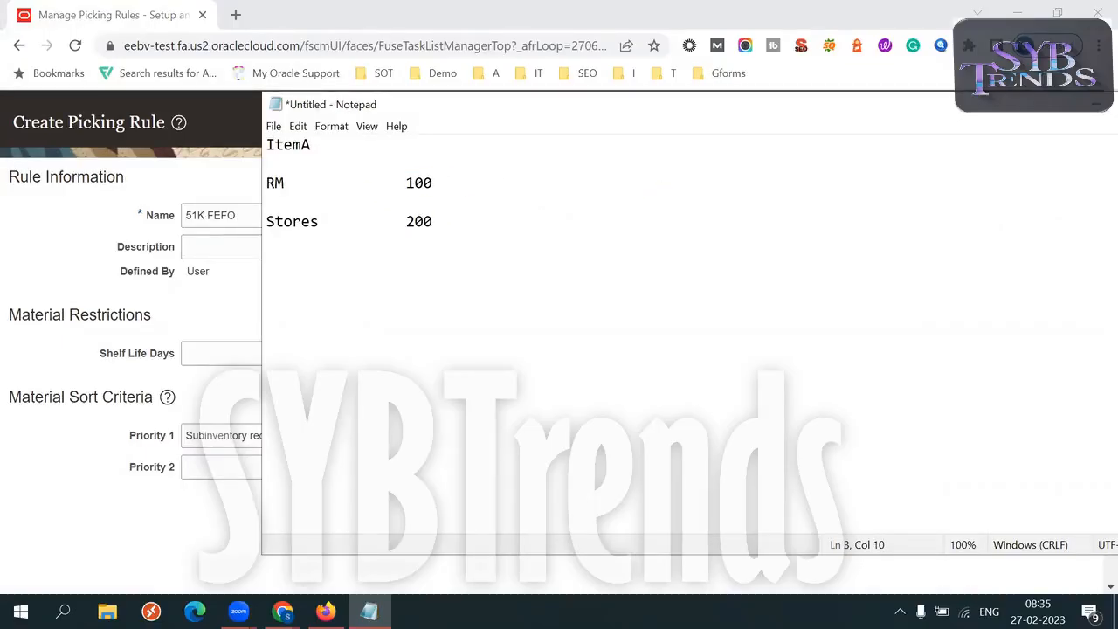
text(REcei)
key(BackSpace)
key(BackSpace)
key(BackSpace)
text(ceipt Date: 01F)
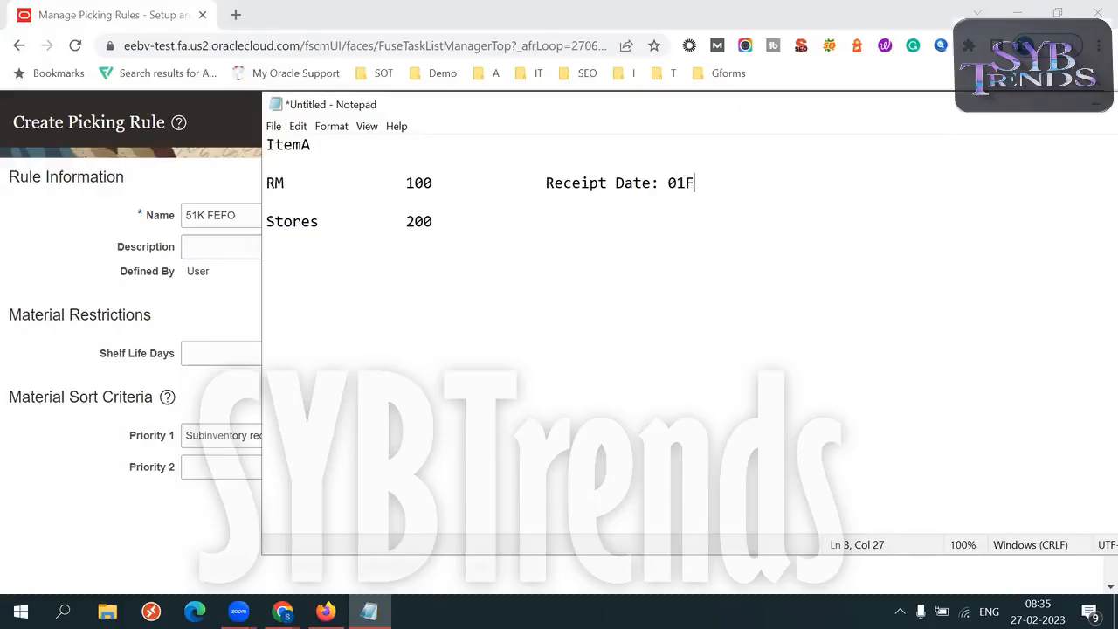
Add the entry Receipt Date: 01MAR to the Stores line and place the note beside the rule's sort criteria
click(509, 211)
key(Tab)
key(Tab)
key(Tab)
text(Receipt Date: 01MAR)
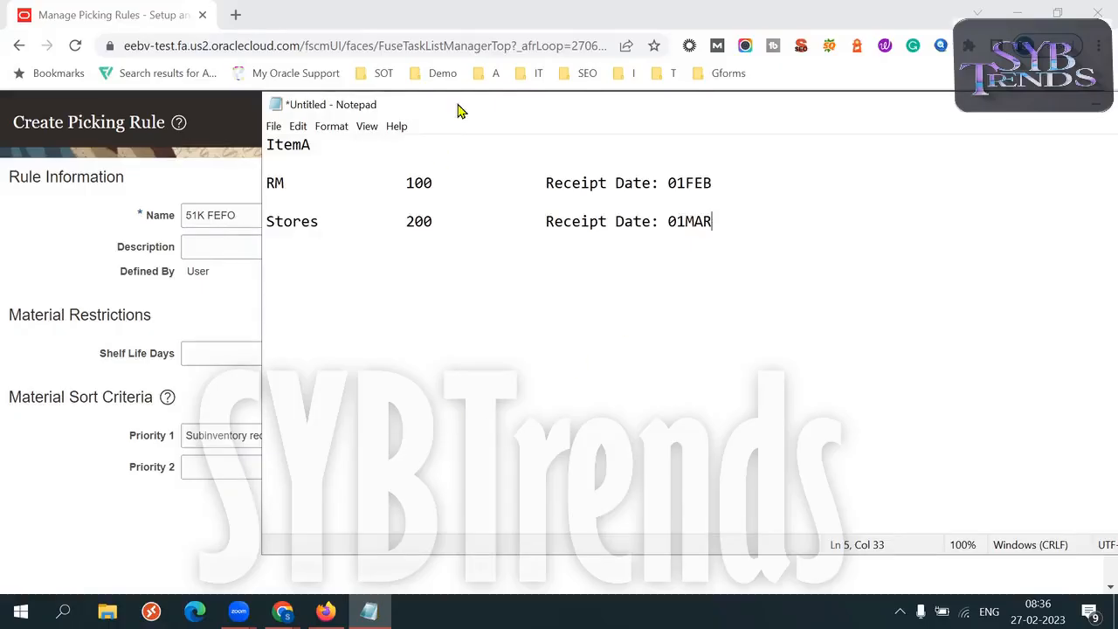
drag(460, 111, 644, 113)
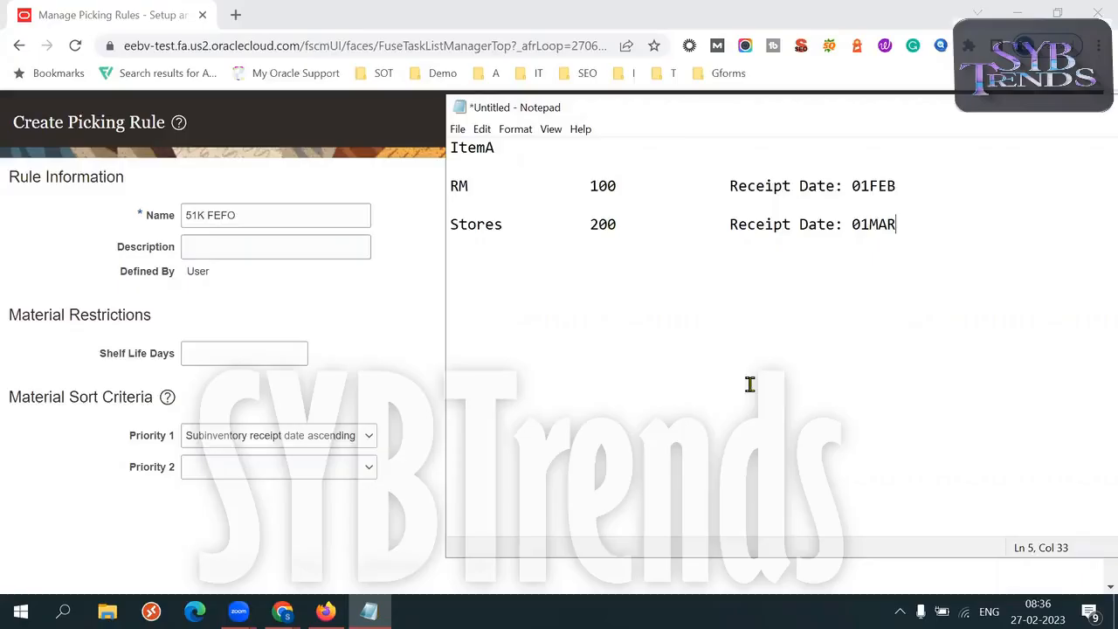
Set the Priority 1 sort criterion to Subinventory receipt date descending and compare it with the receipt dates in the note
click(365, 444)
click(329, 423)
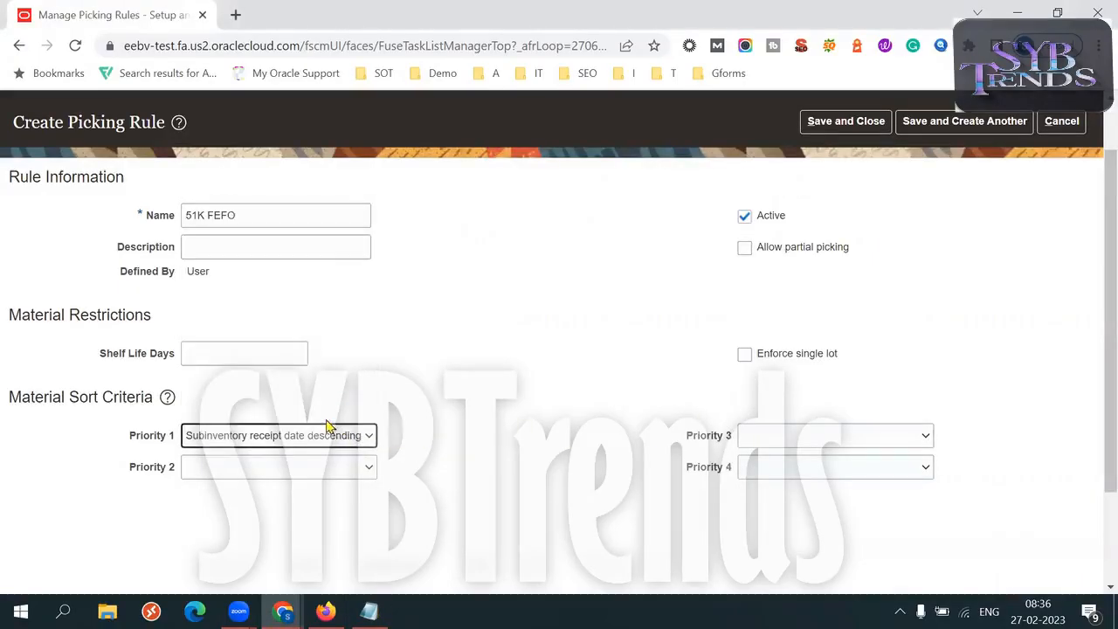
click(368, 612)
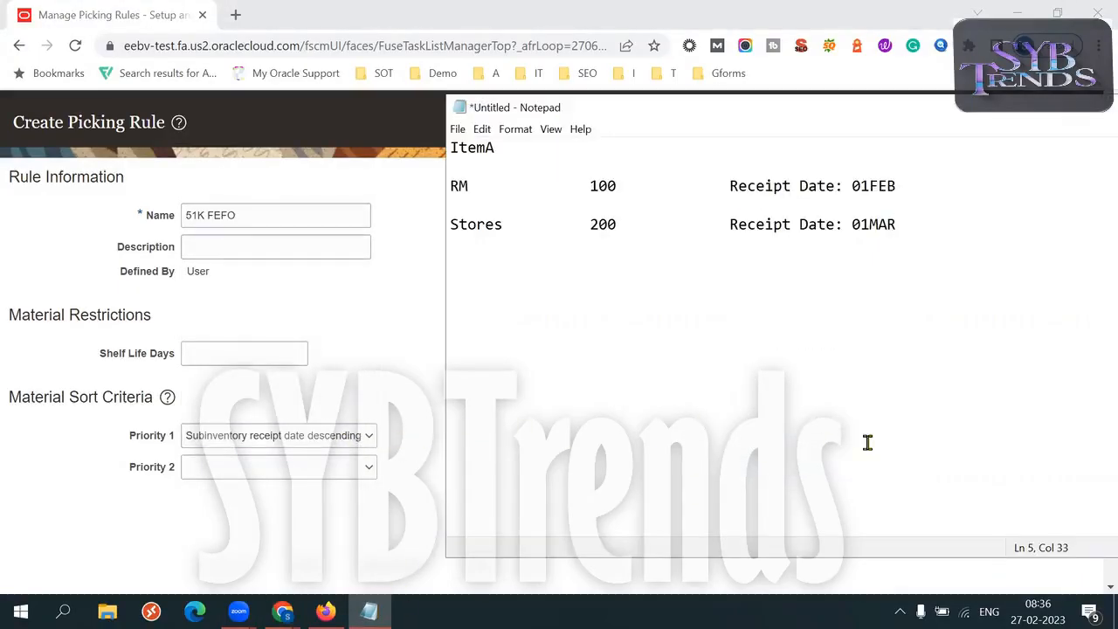
drag(908, 225, 852, 224)
drag(943, 225, 807, 168)
click(823, 232)
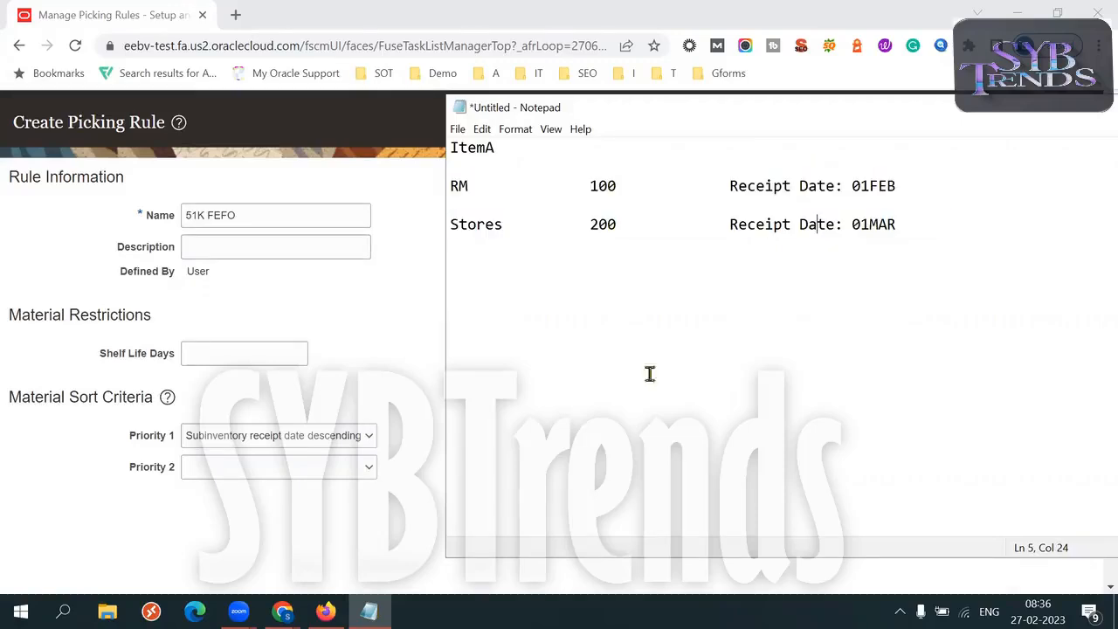
Review the available sort criteria and set the 51K FEFO rule's Priority 1 to Lot FEFO
click(316, 436)
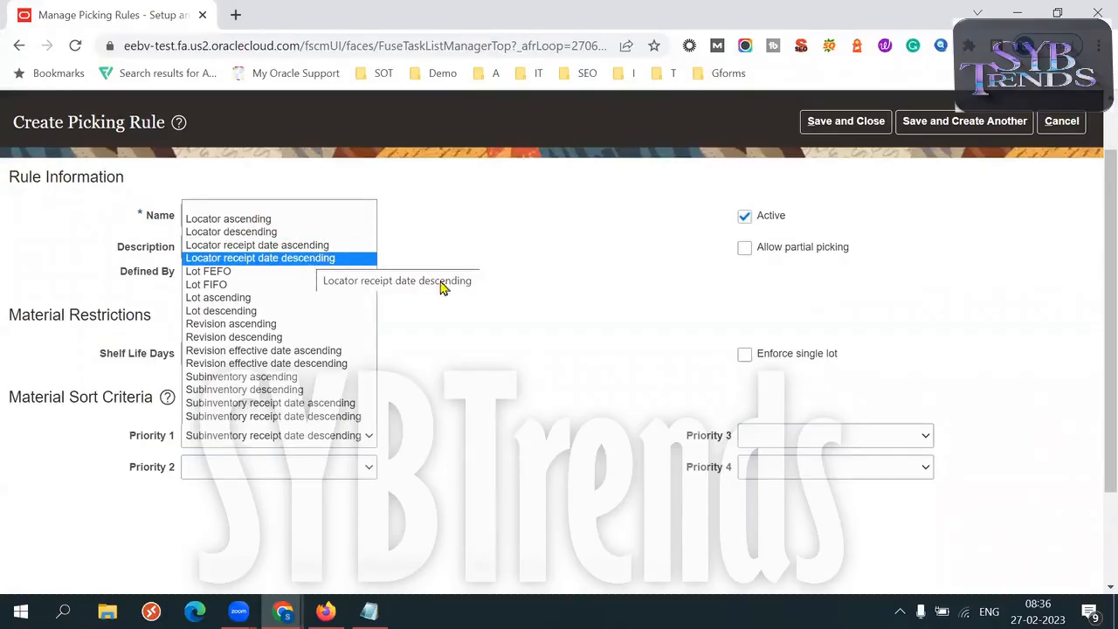
click(597, 339)
click(281, 208)
click(394, 232)
click(341, 212)
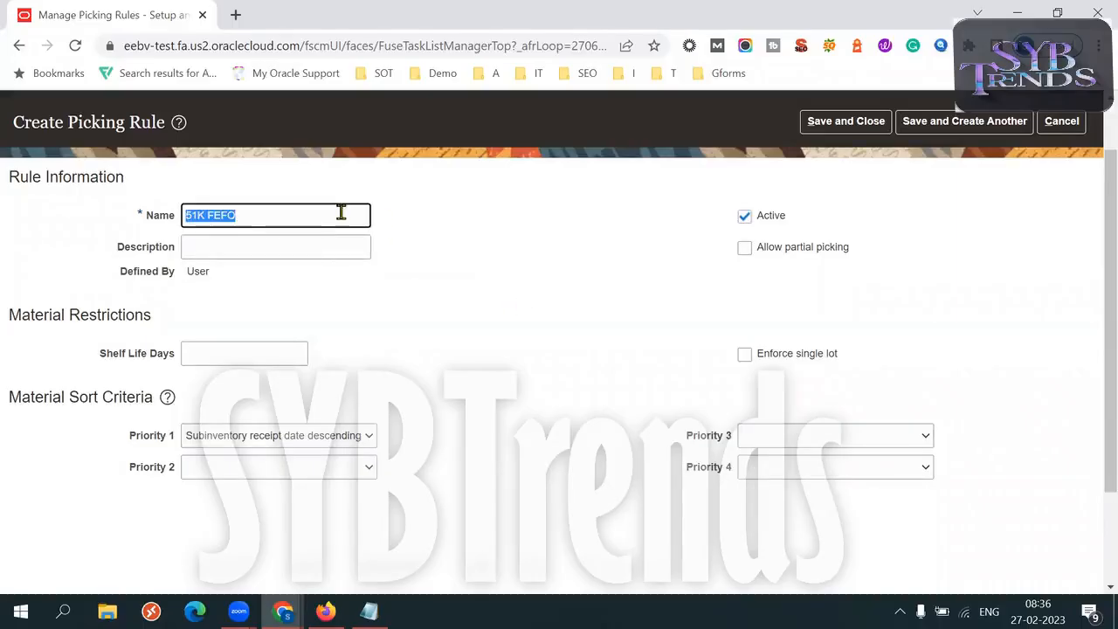
click(297, 436)
click(293, 278)
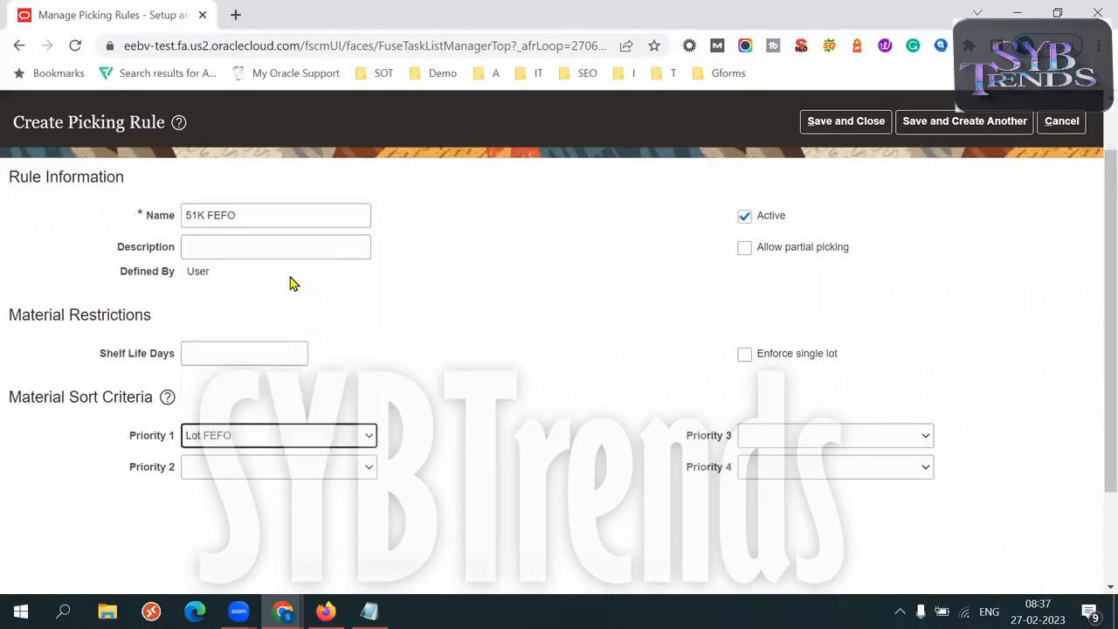
Check the 51K FEFO rule's name and Priority 1 criterion, and save and close the rule
triple_click(149, 439)
click(513, 366)
click(294, 218)
triple_click(294, 219)
click(477, 320)
click(855, 123)
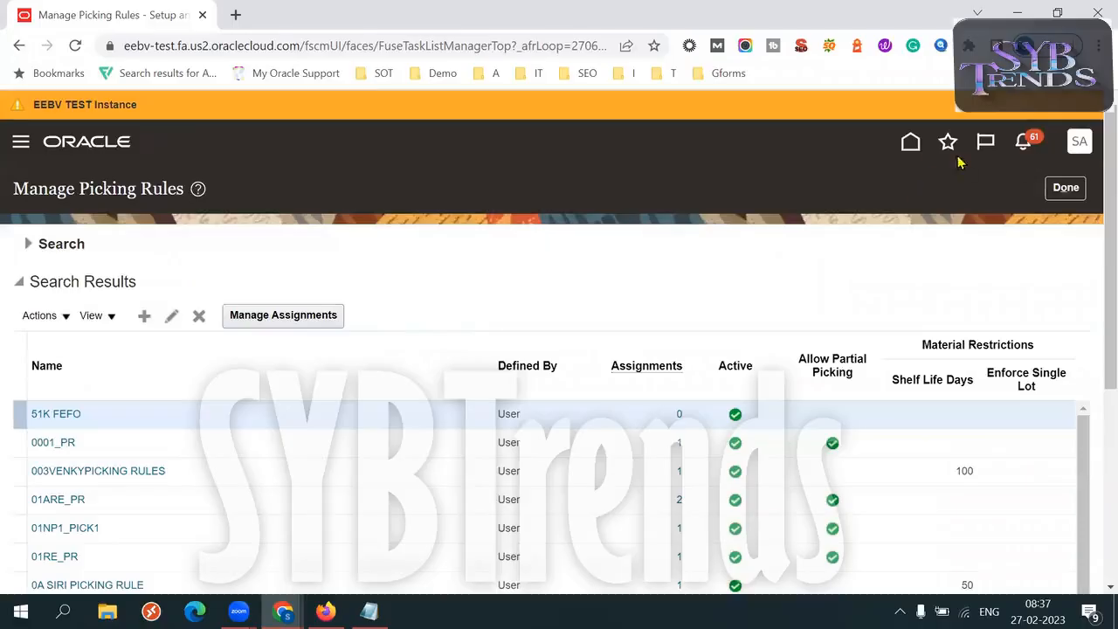
Return to the home page and open the Product Development app under Product Management
click(912, 146)
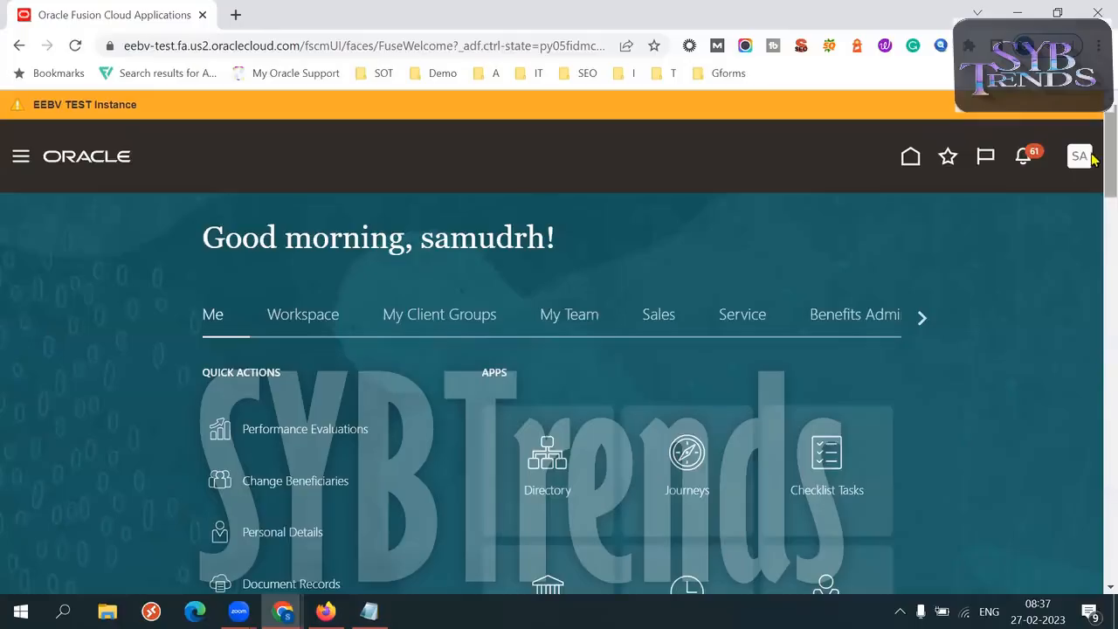
scroll(1091, 162, down, 1)
click(924, 254)
click(929, 255)
click(929, 255)
click(929, 255)
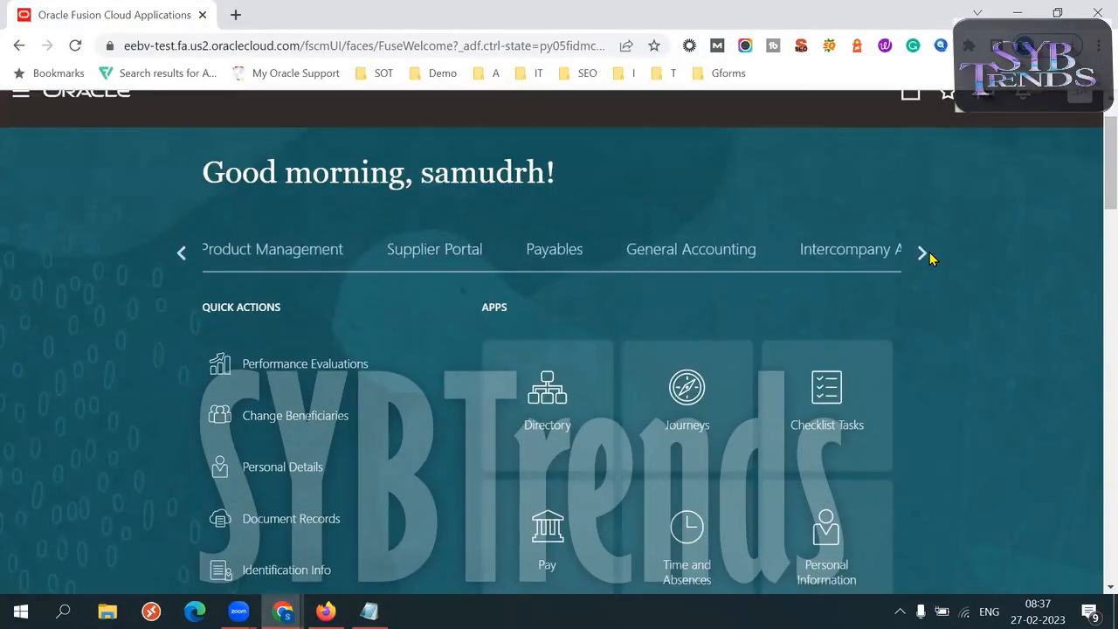
click(231, 252)
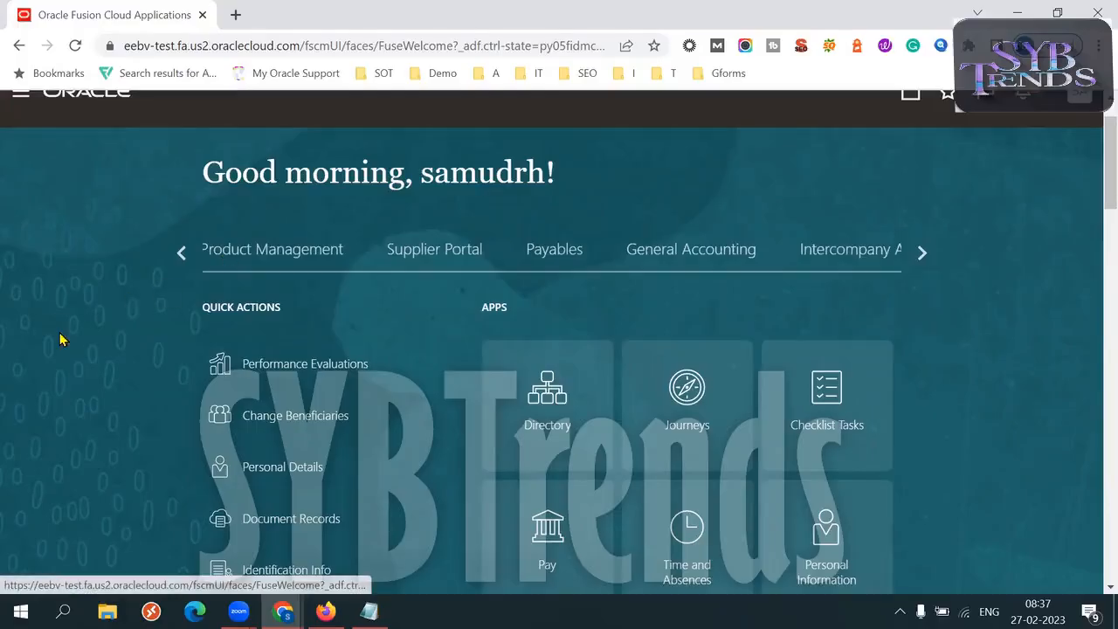
scroll(38, 362, down, 2)
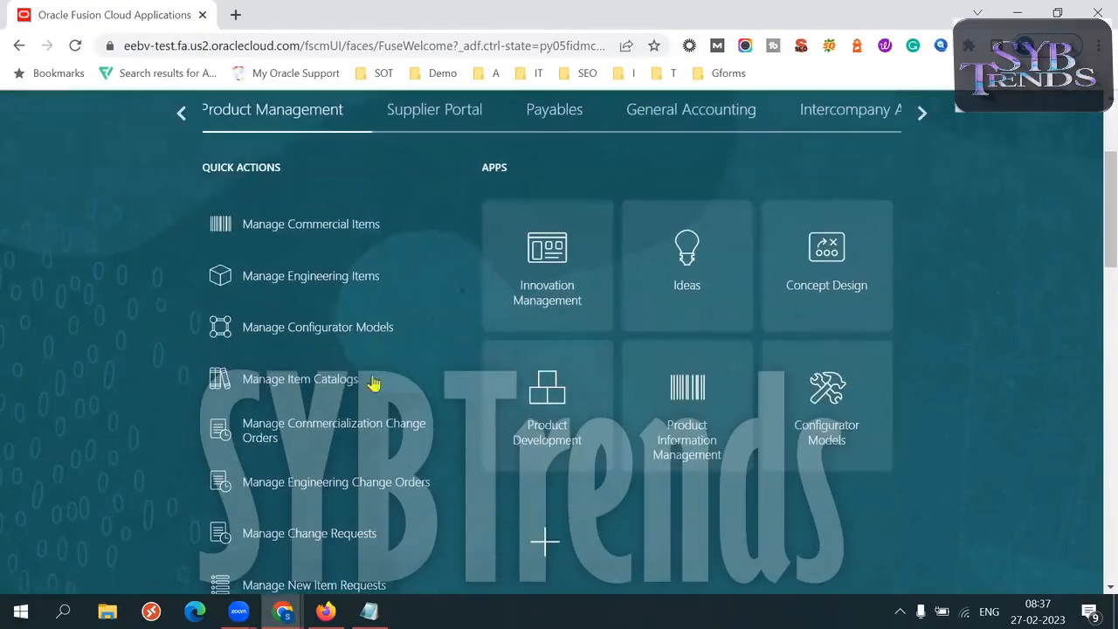
click(555, 393)
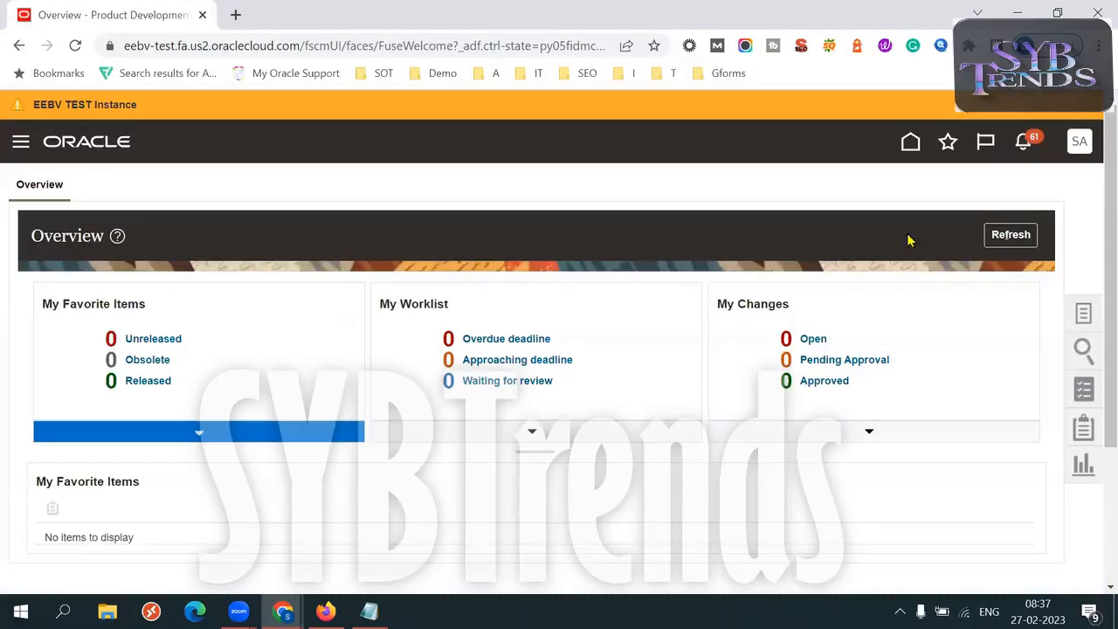
Leave Product Development for the home page and open Manage Items in the Product Information Management app
click(1083, 313)
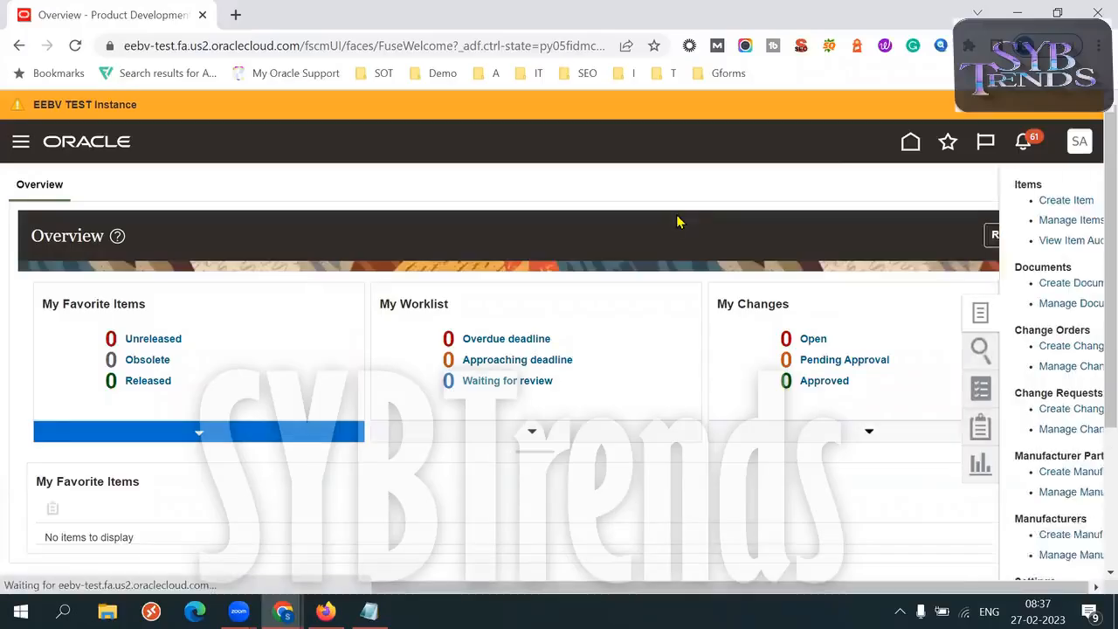
click(909, 142)
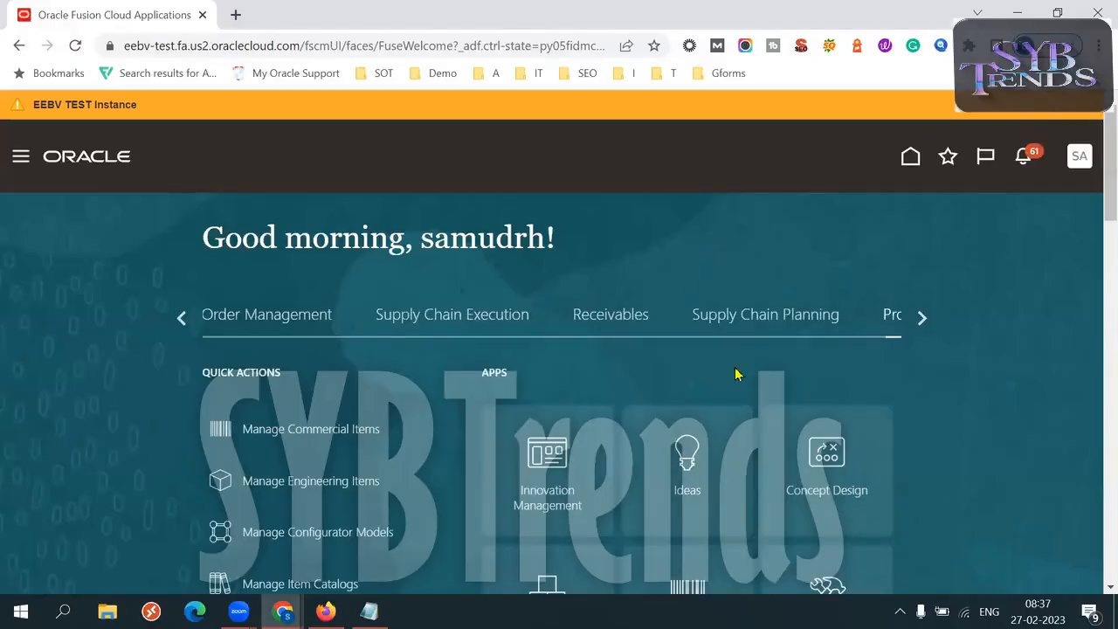
scroll(1095, 214, down, 3)
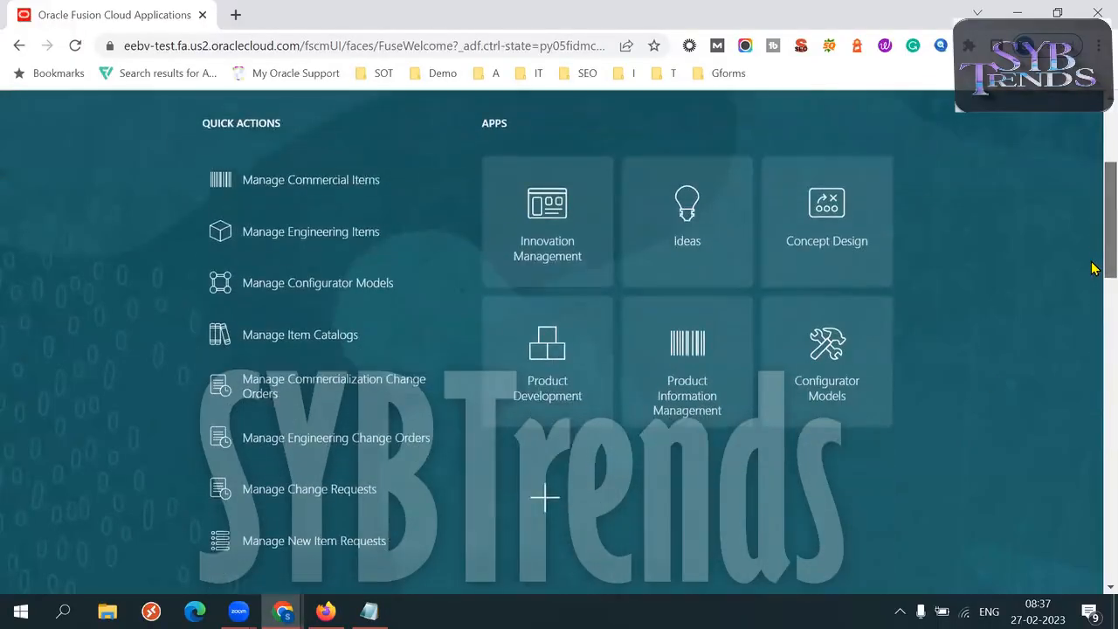
click(697, 388)
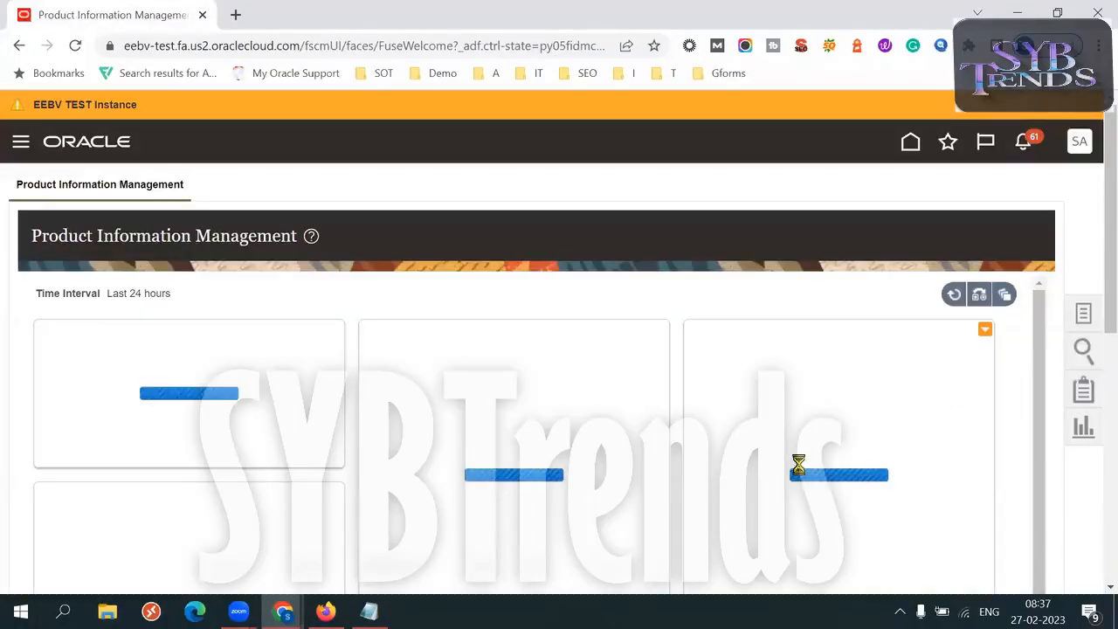
click(1081, 316)
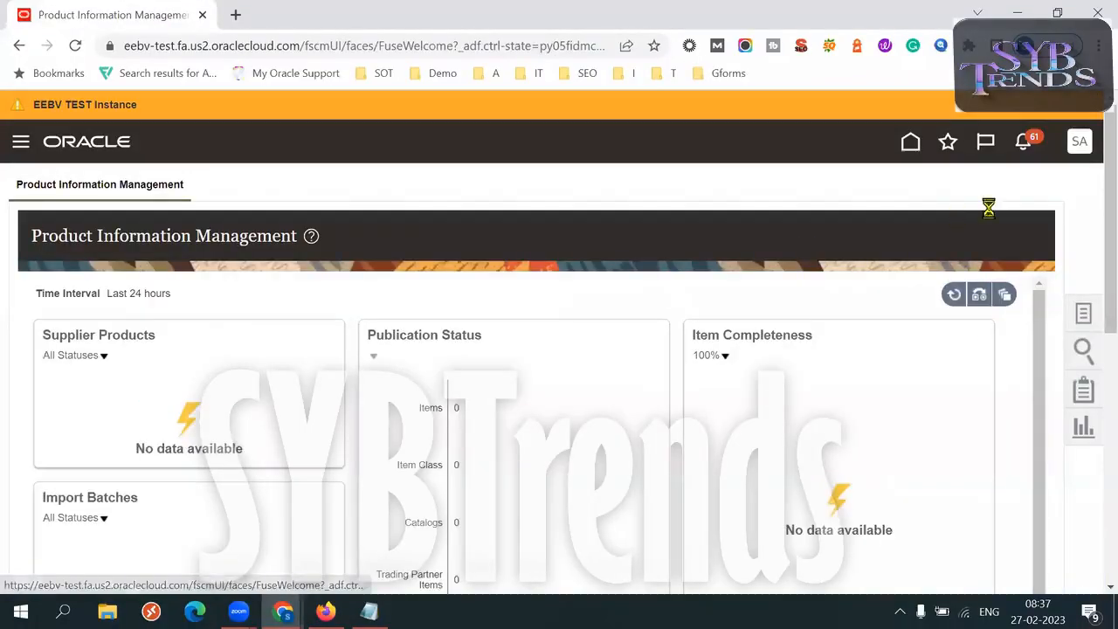
click(960, 219)
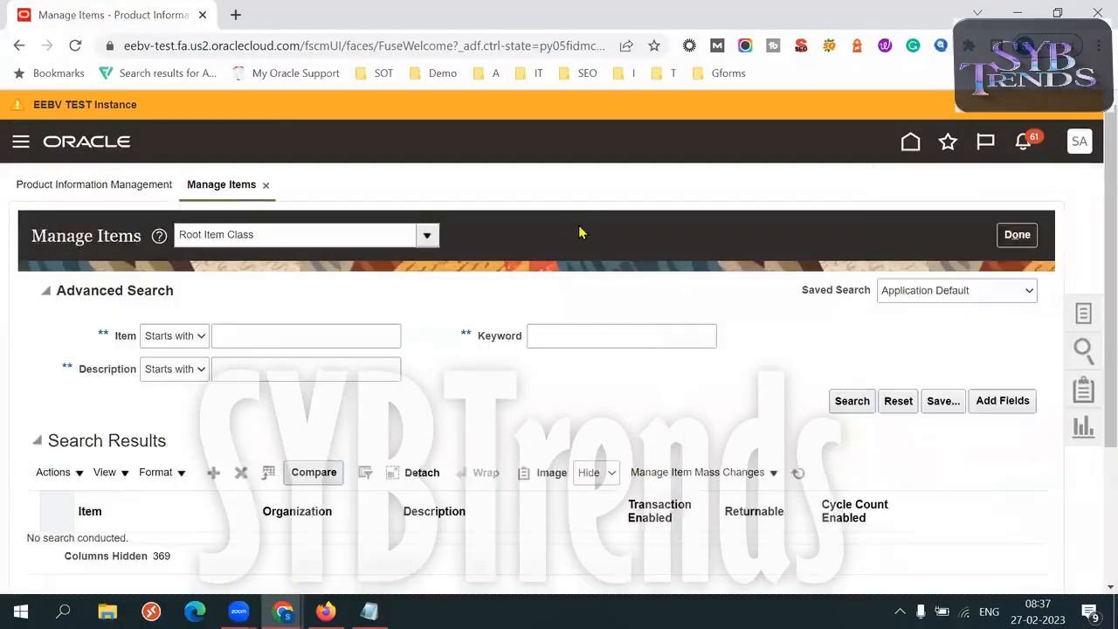
Search for items whose item number starts with 50K
click(308, 334)
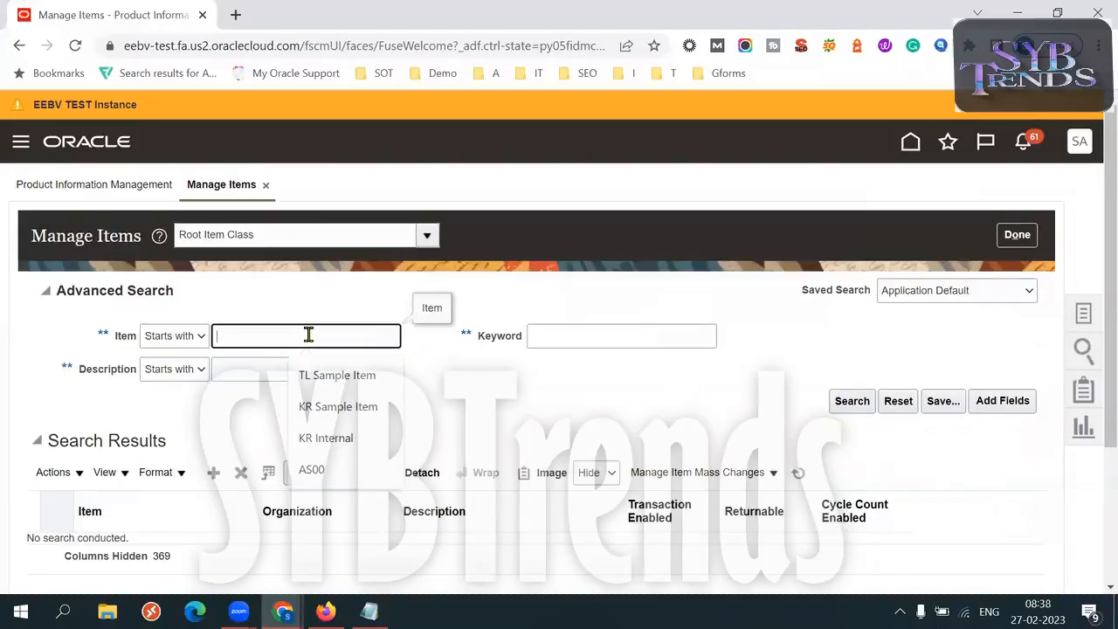
text(50K)
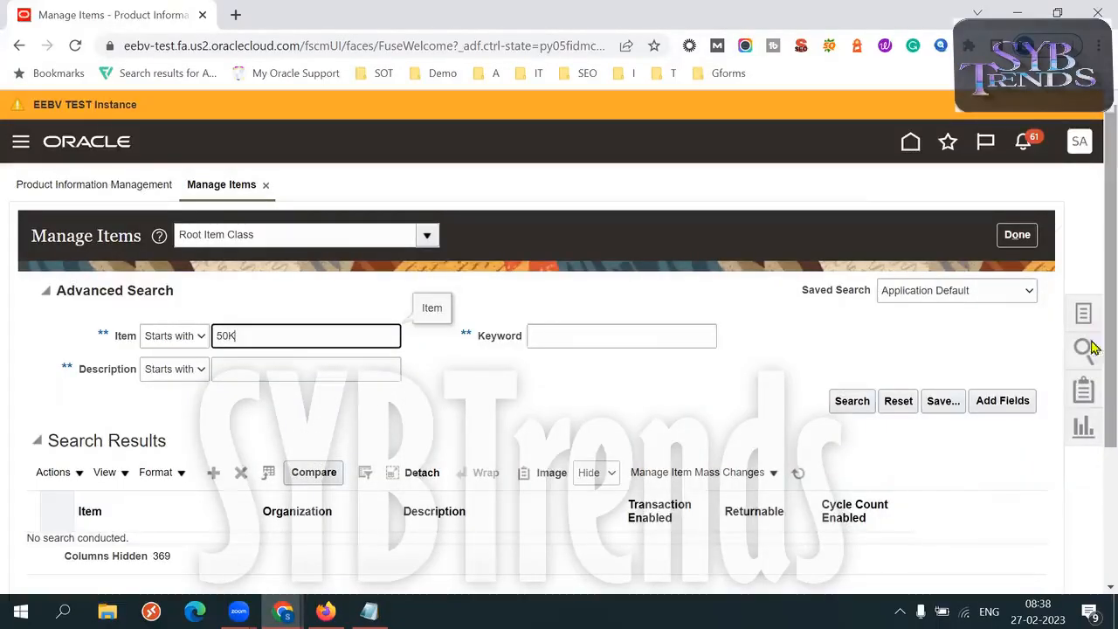
scroll(1082, 349, down, 1)
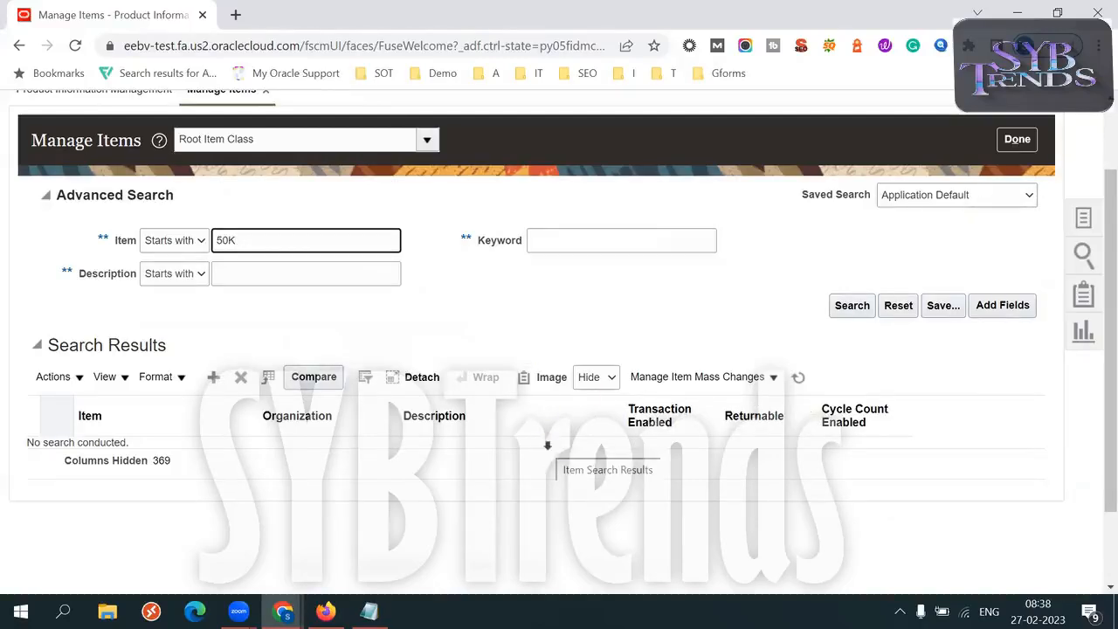
key(Return)
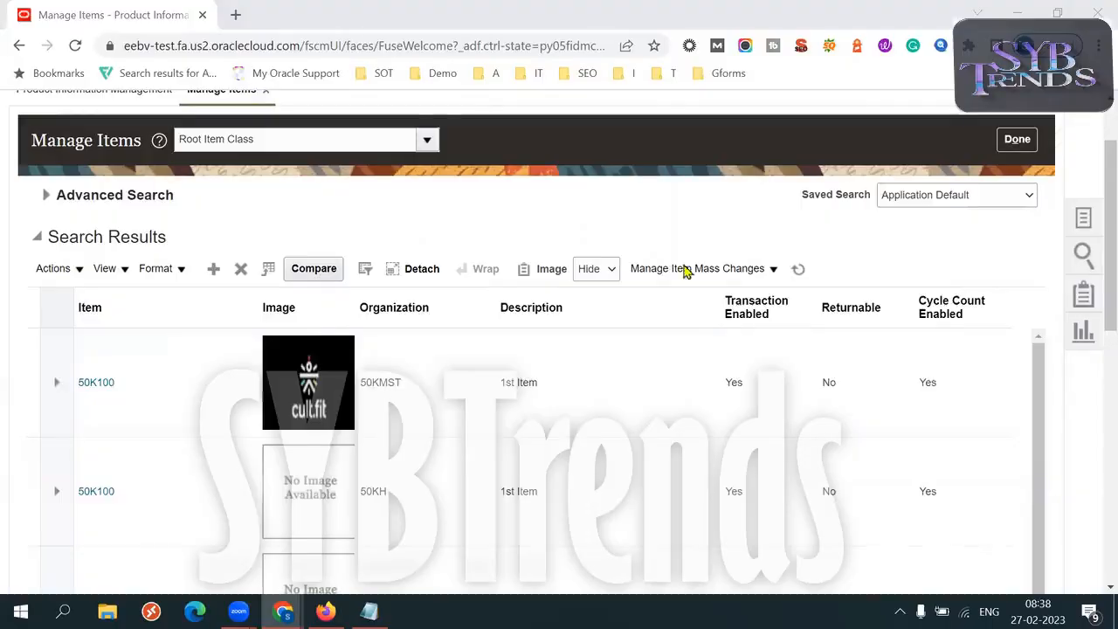
Find item 50K103 for organization 50KH in the search results and open it
scroll(1092, 262, down, 5)
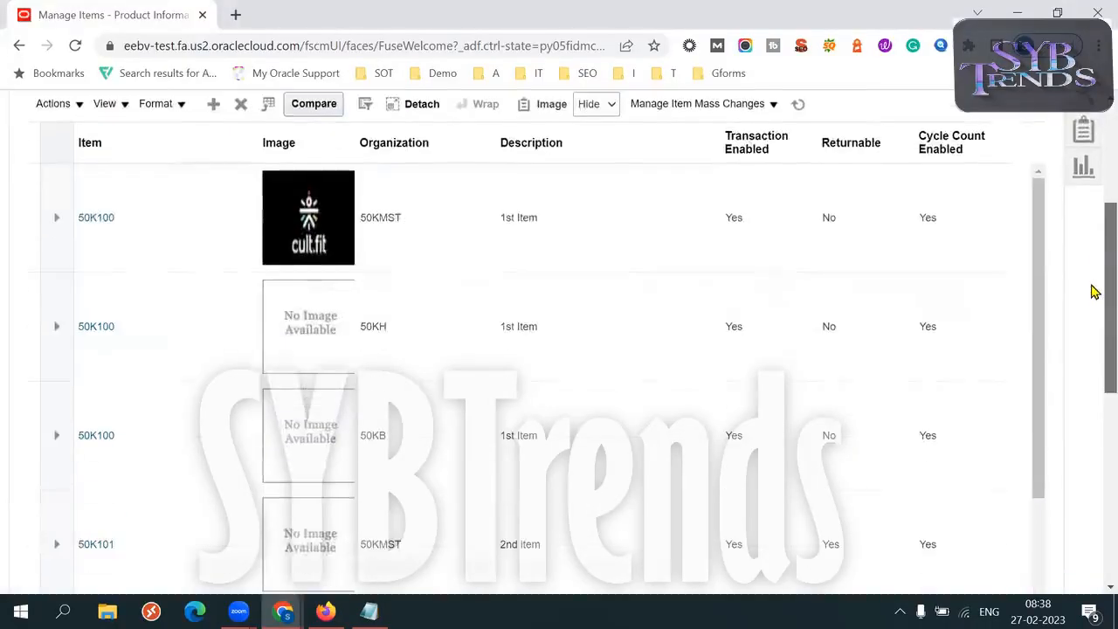
scroll(1095, 399, down, 2)
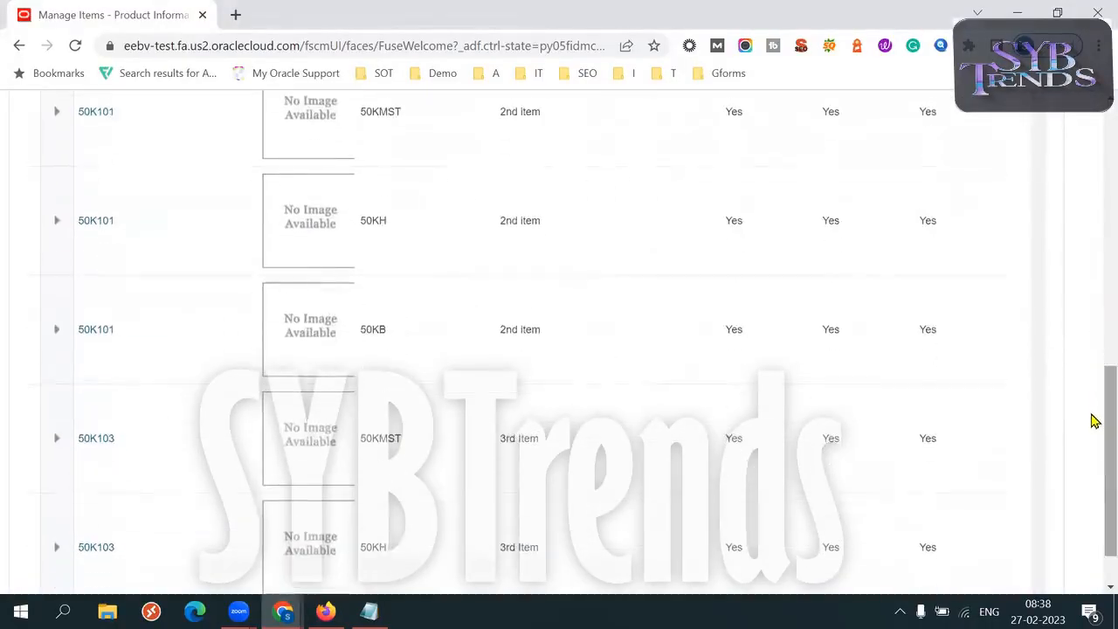
scroll(1094, 437, down, 2)
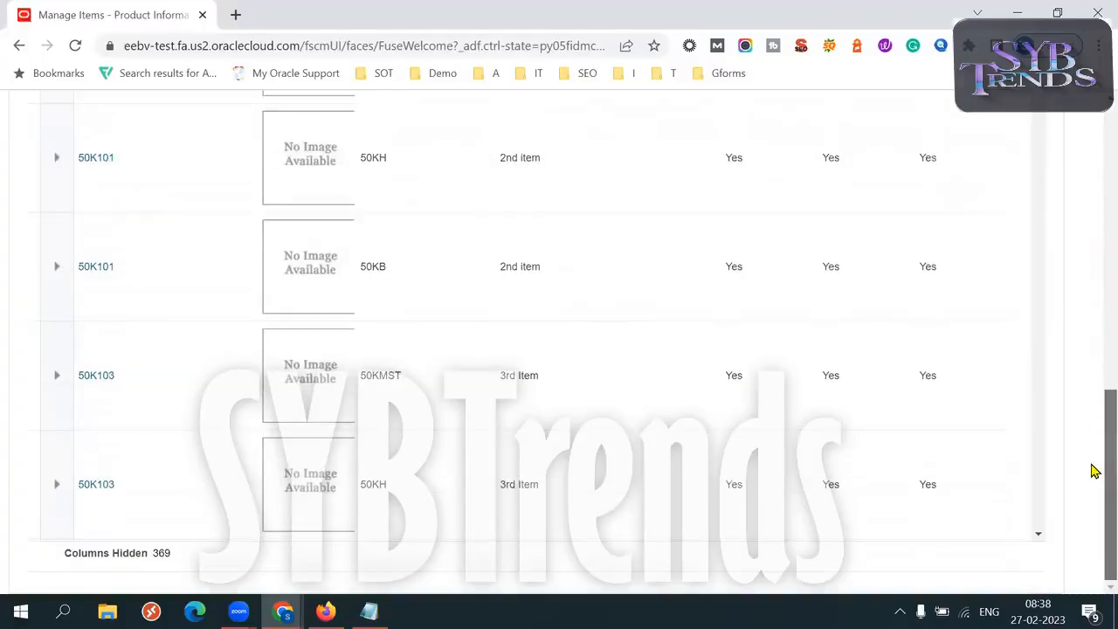
scroll(1092, 419, up, 3)
drag(1040, 180, 1022, 381)
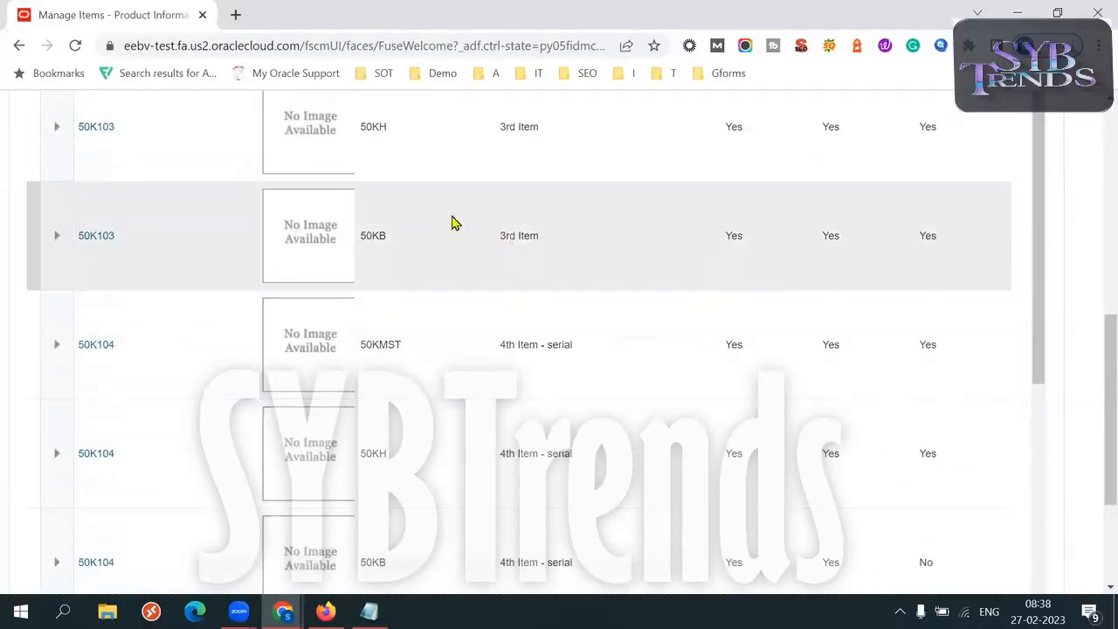
click(105, 126)
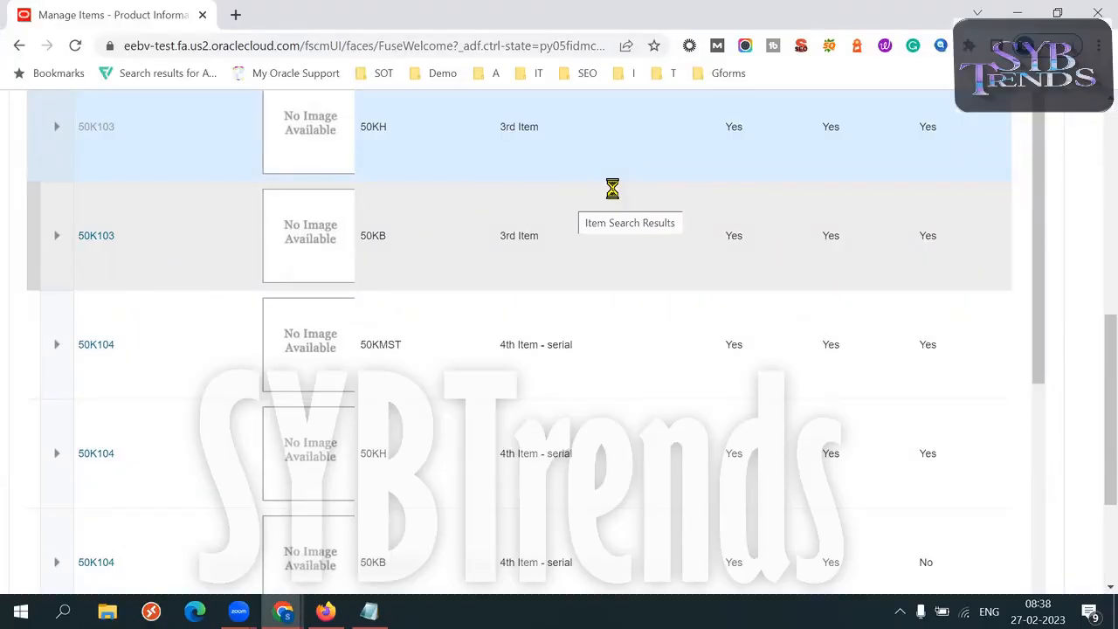
Show the item organization's Inventory attributes in the specifications of item 50K103
scroll(864, 409, down, 2)
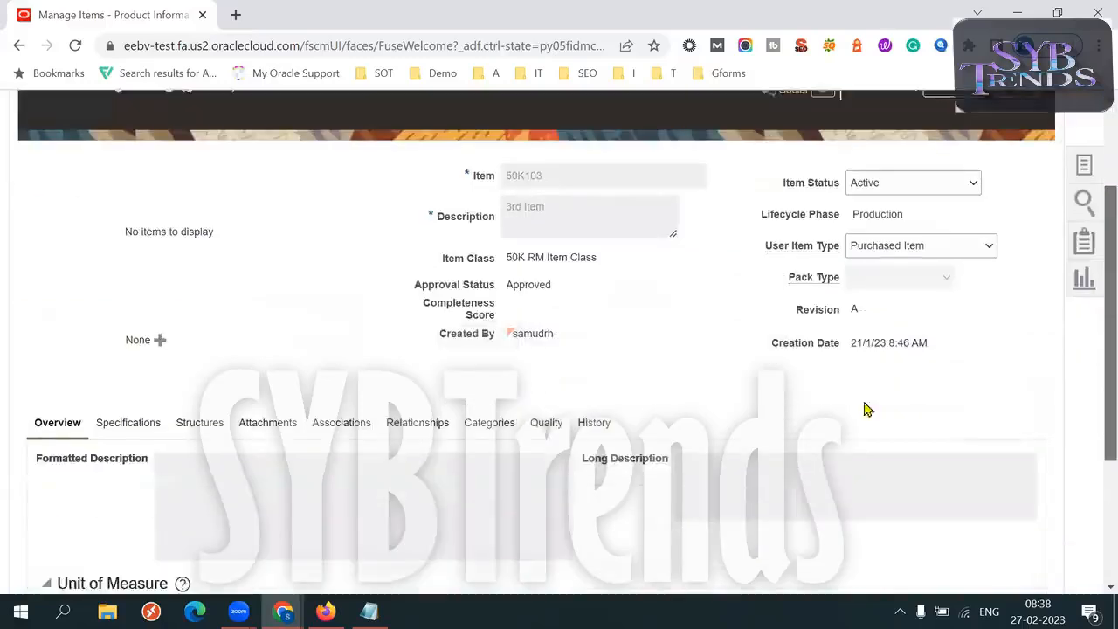
click(153, 398)
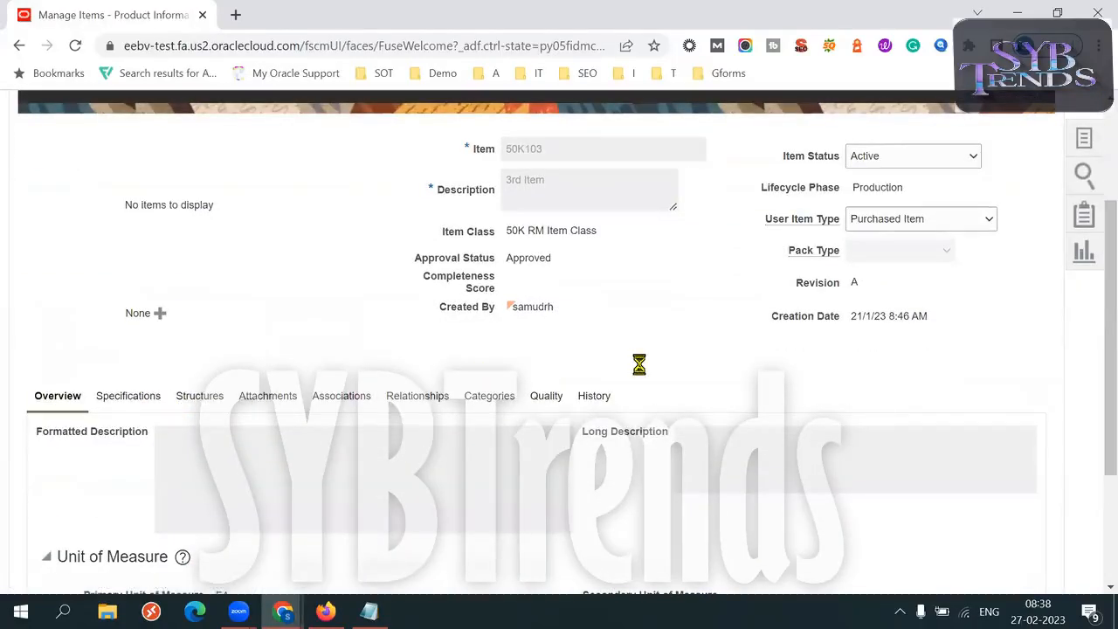
scroll(638, 490, down, 1)
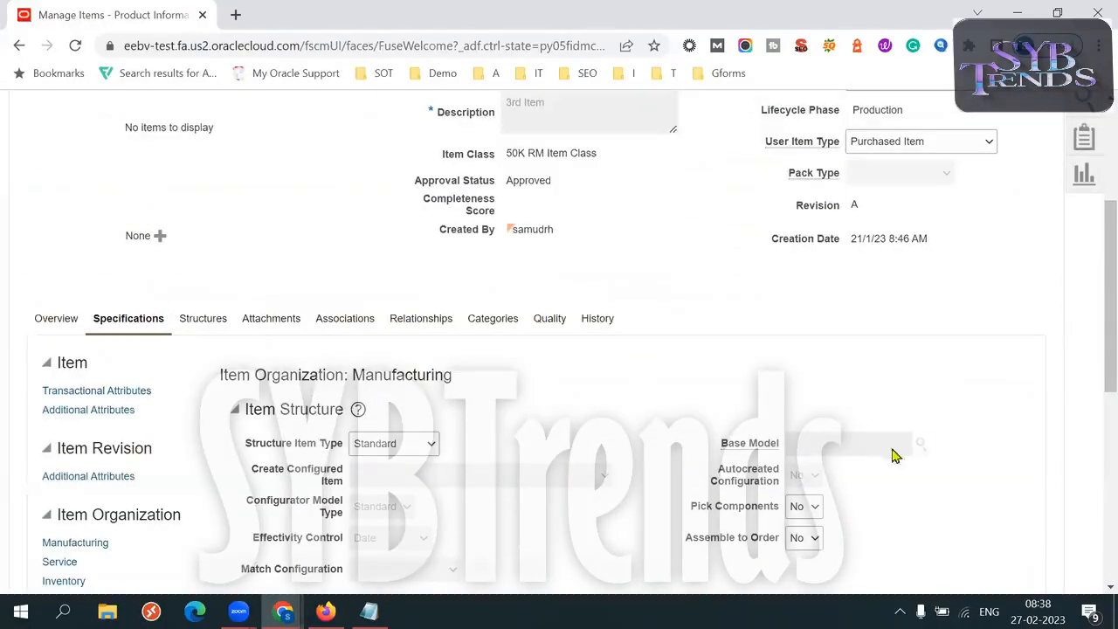
scroll(1091, 319, down, 4)
click(56, 236)
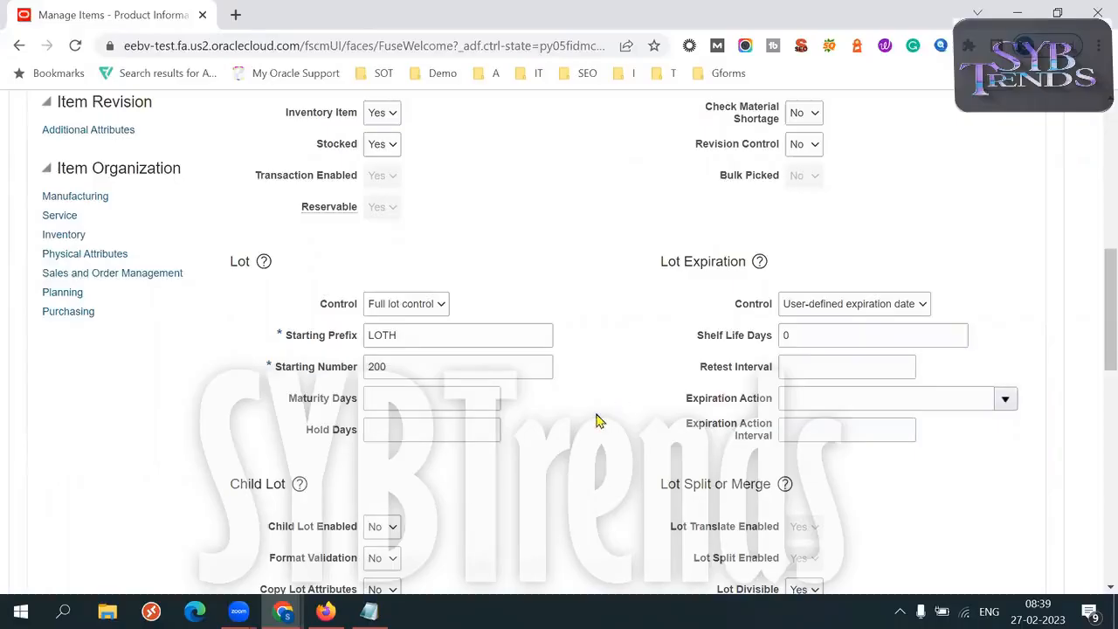
Examine item 50K103's inventory attributes, including lot control, lot expiration, serial, material policy and locator settings
scroll(1092, 332, up, 2)
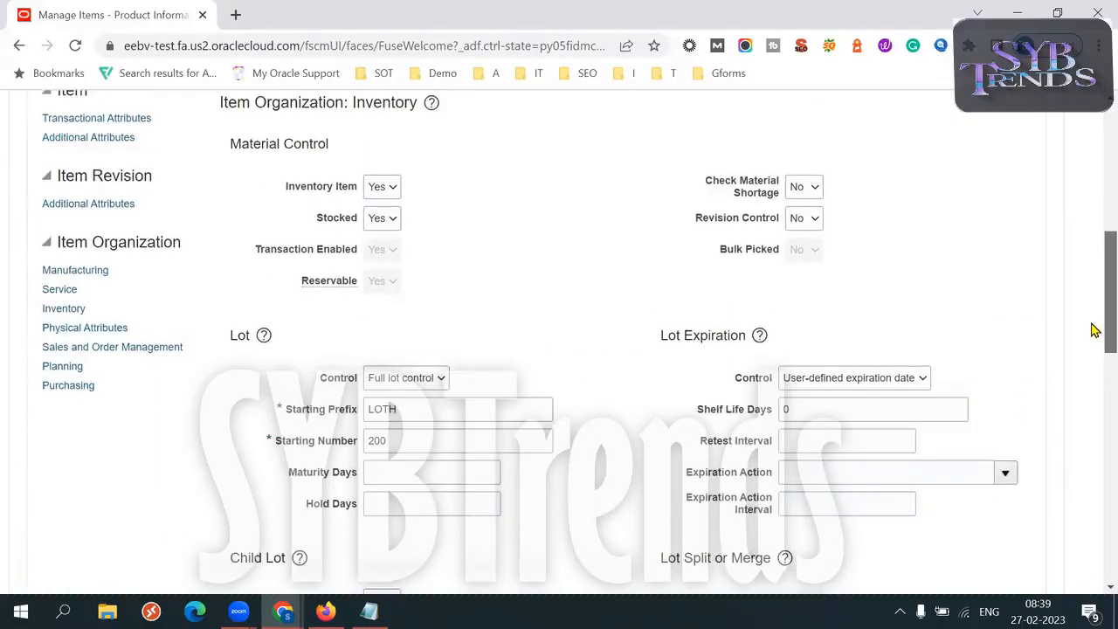
scroll(1093, 345, down, 2)
scroll(1092, 350, down, 5)
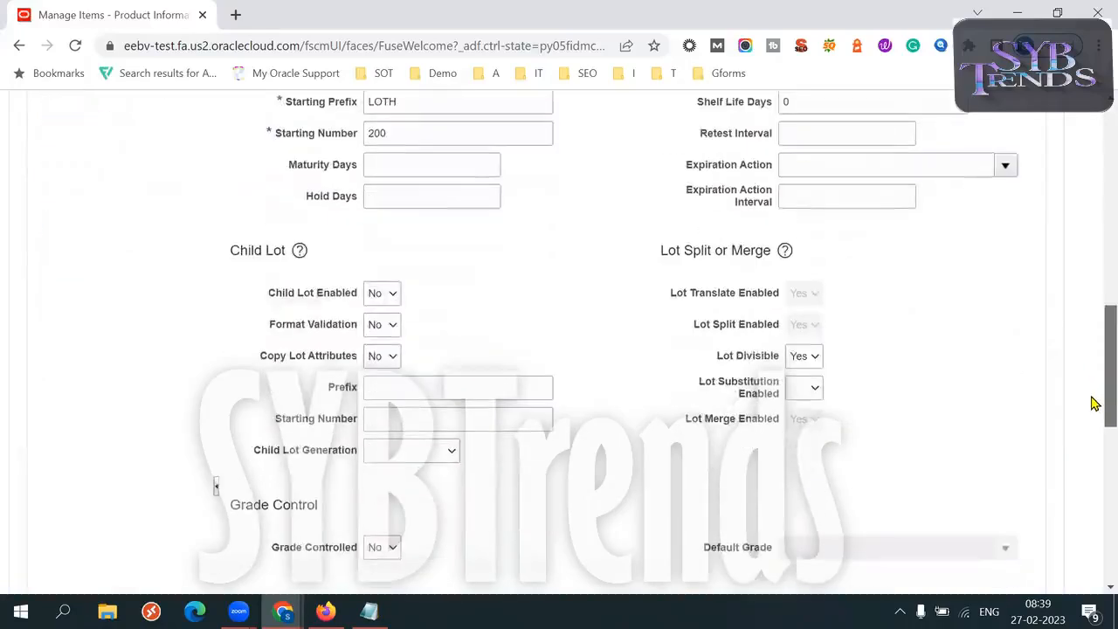
scroll(1094, 440, down, 5)
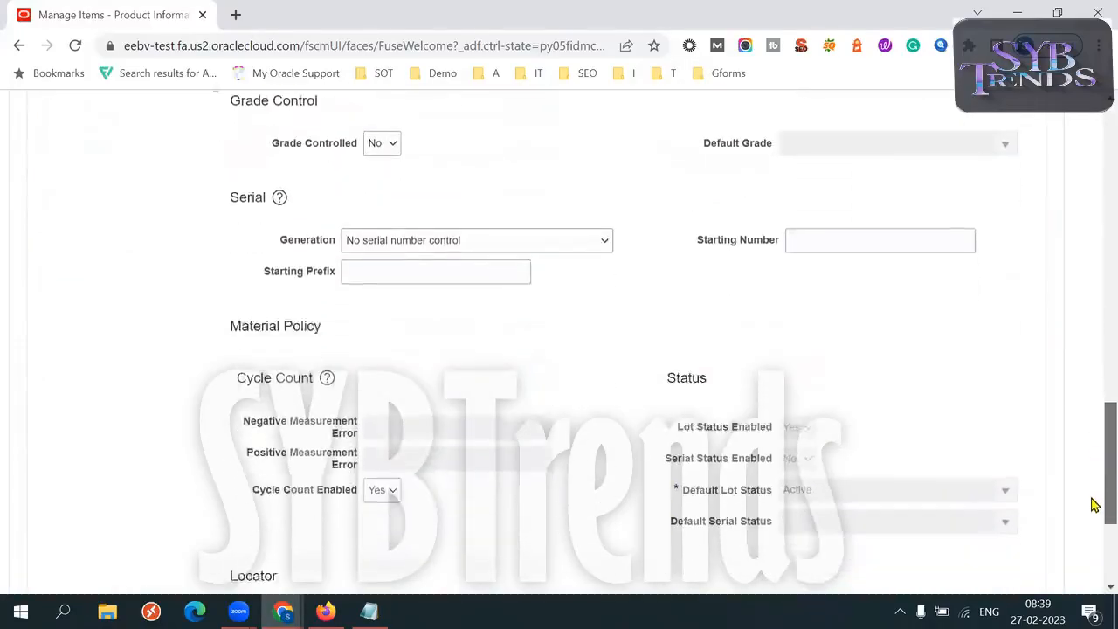
scroll(1094, 576, down, 1)
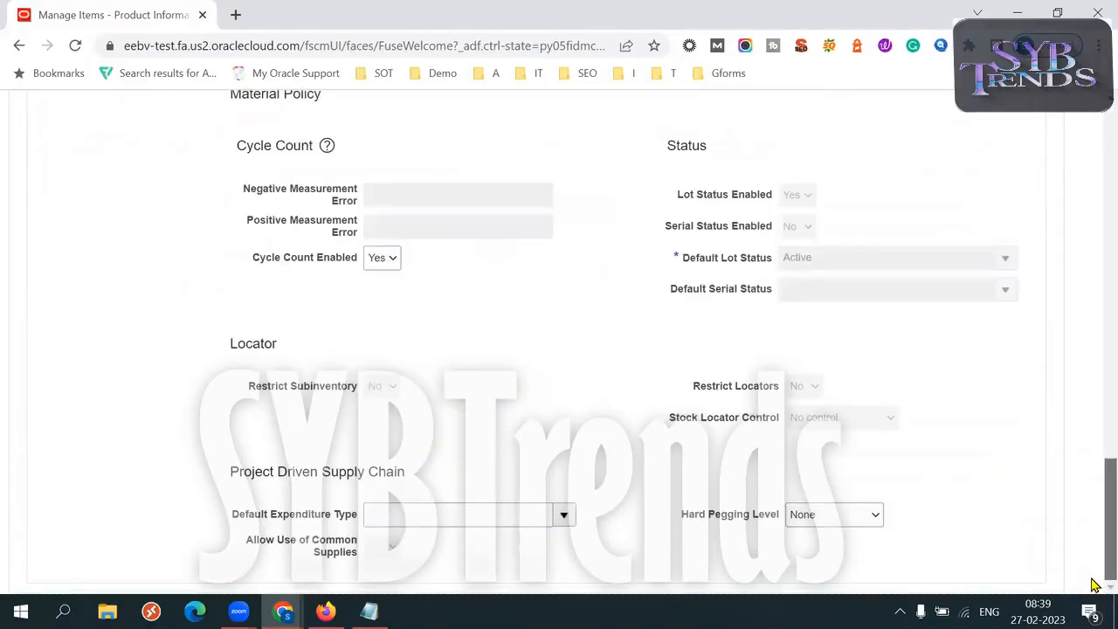
scroll(1092, 479, up, 4)
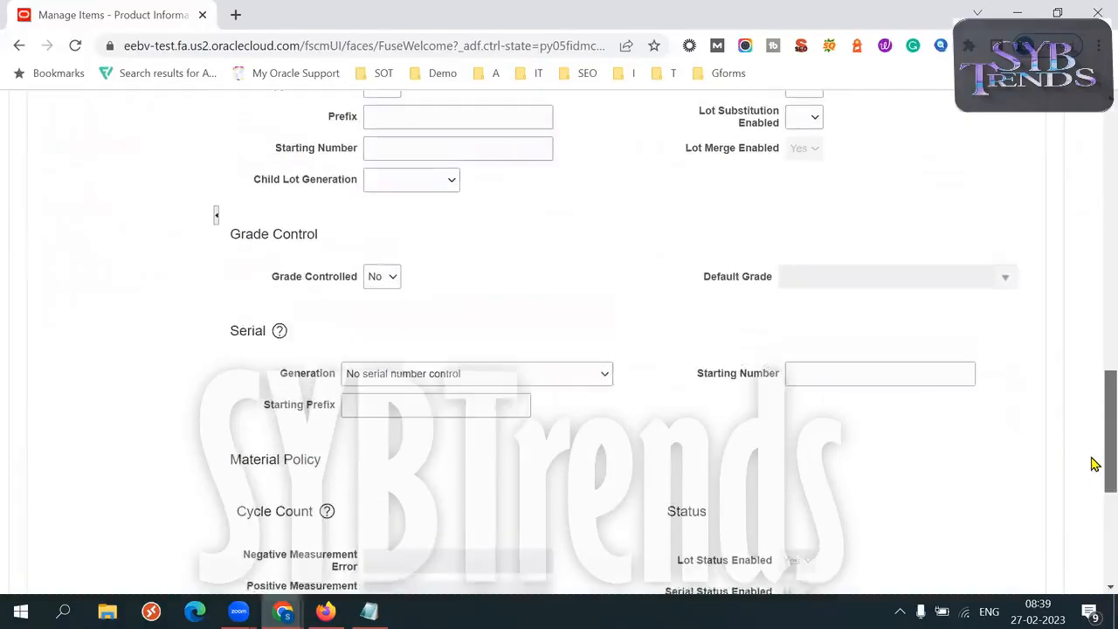
scroll(1094, 464, up, 5)
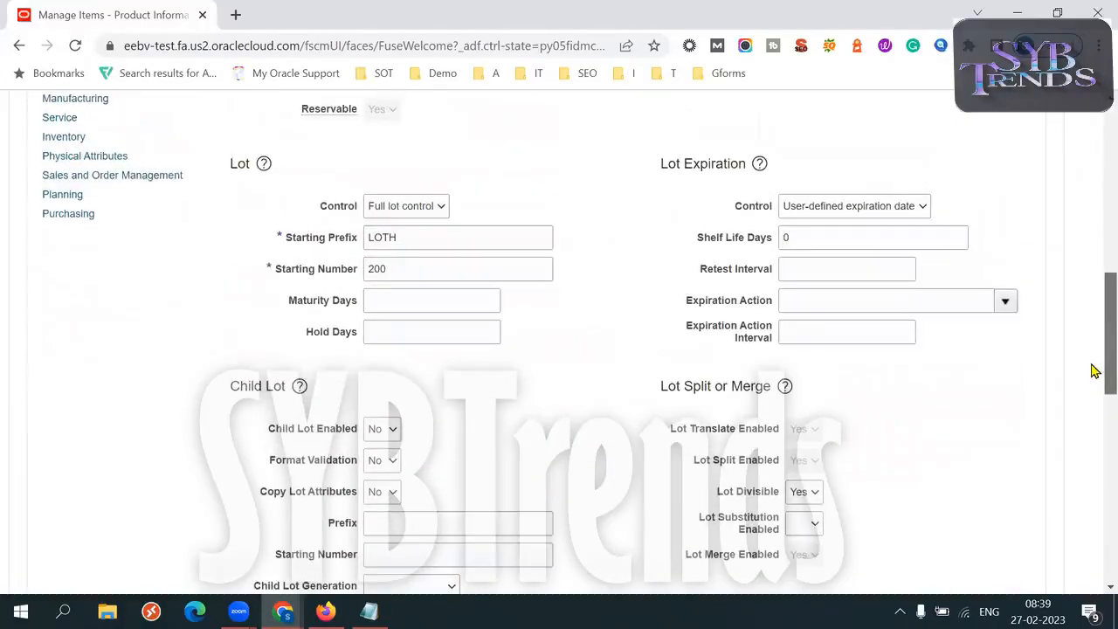
scroll(1092, 329, up, 3)
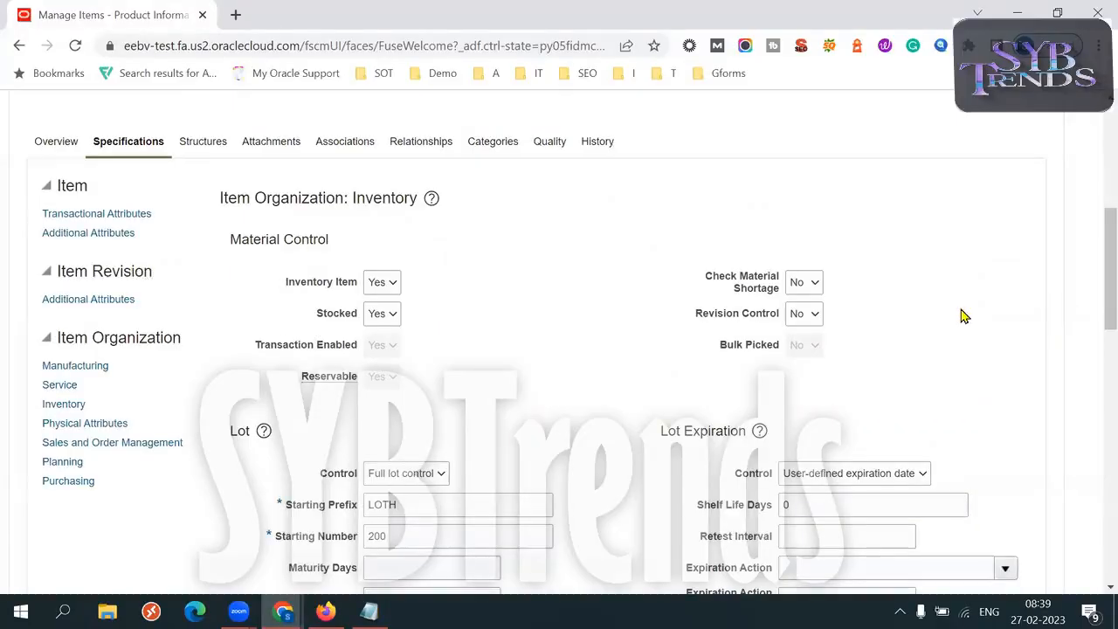
scroll(1092, 262, up, 4)
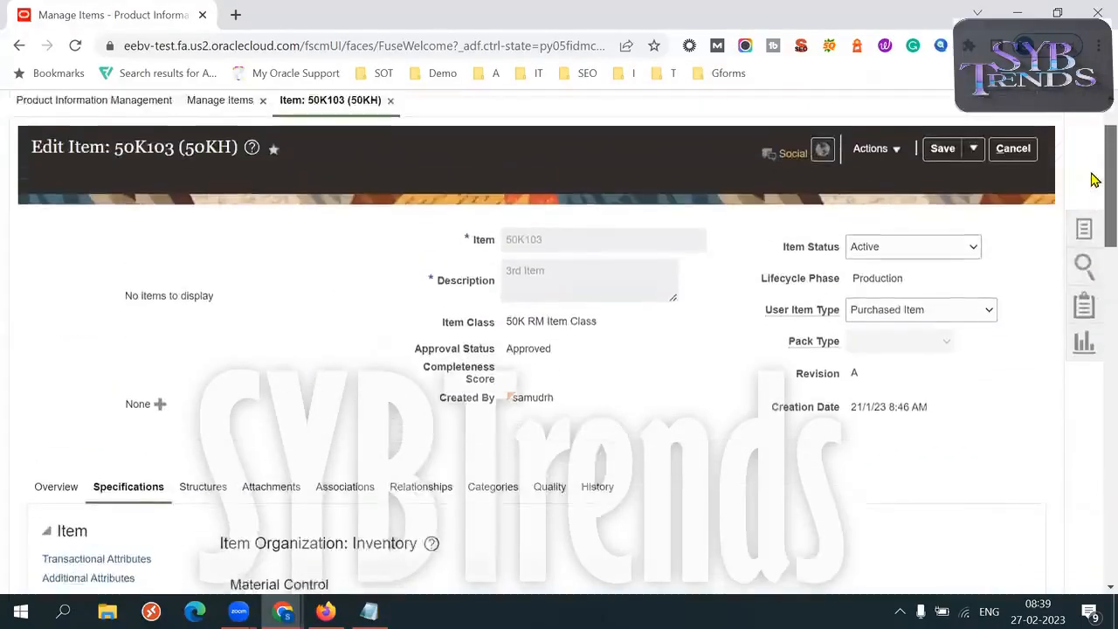
scroll(1093, 172, up, 1)
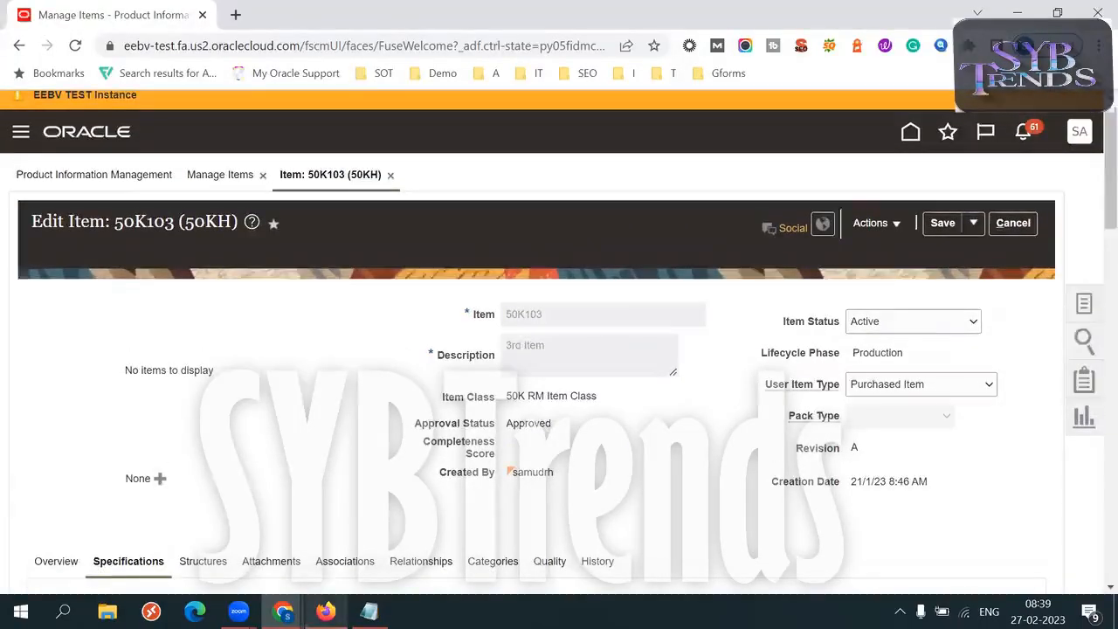
Check the Create Pick Wave page in Firefox, return to Chrome and open Setup and Maintenance
click(325, 611)
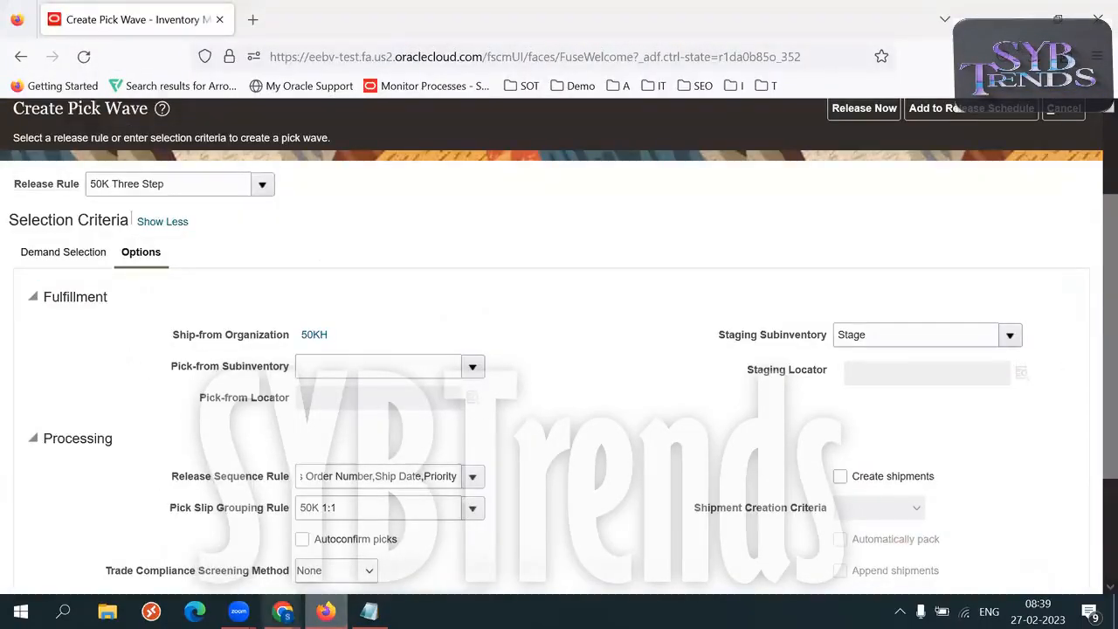
mouse_move(282, 611)
click(350, 559)
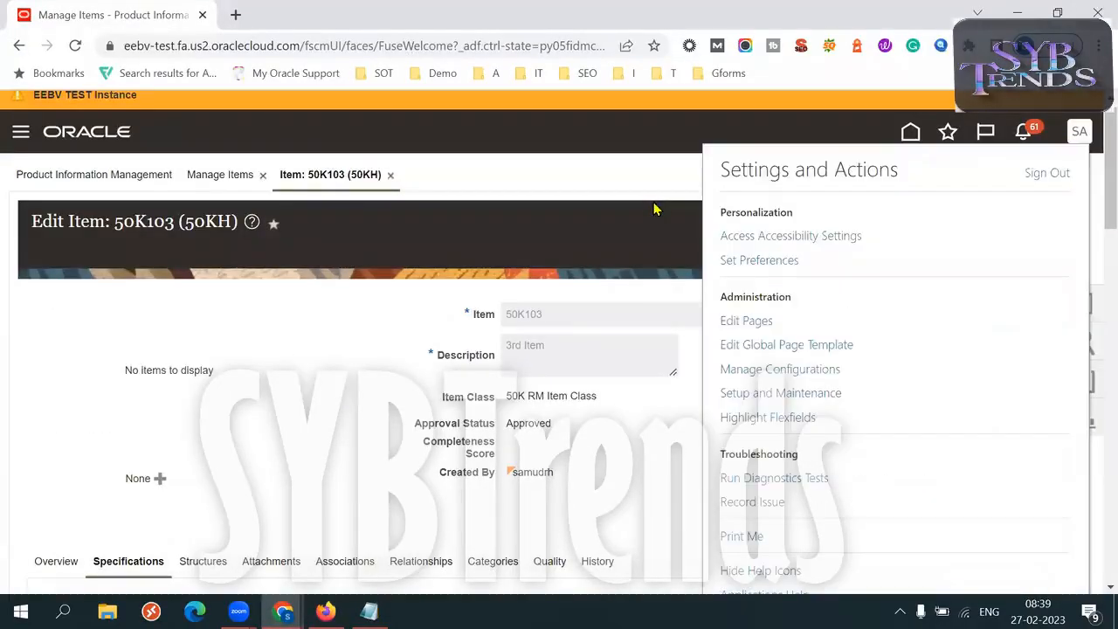
click(751, 393)
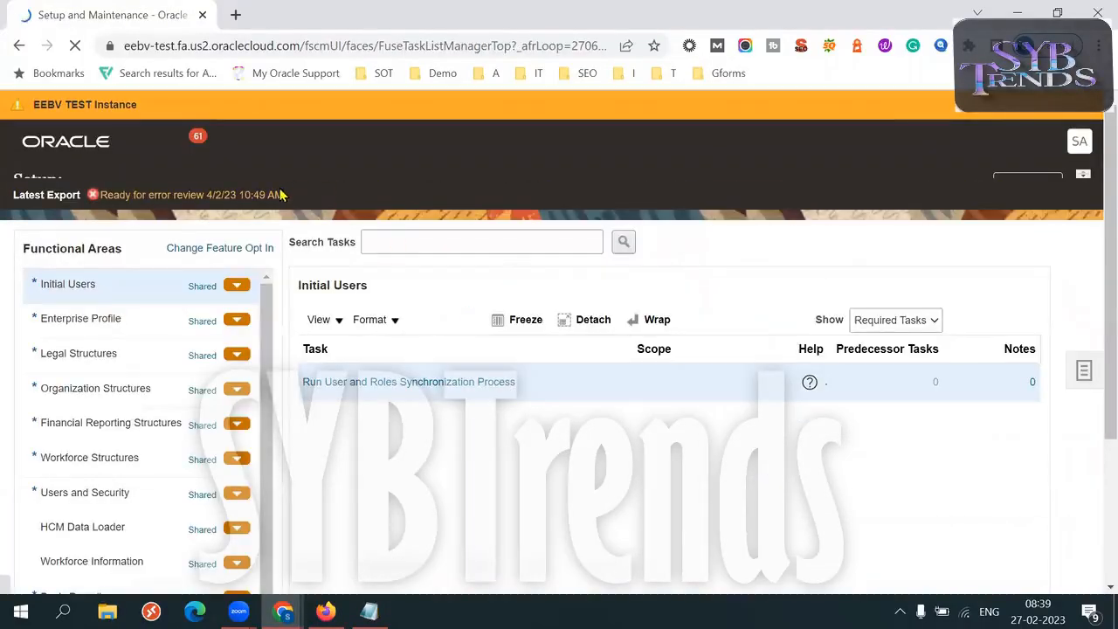
Switch the setup to Manufacturing and Supply Chain Materials Management and select the Inventory Management functional area
click(299, 184)
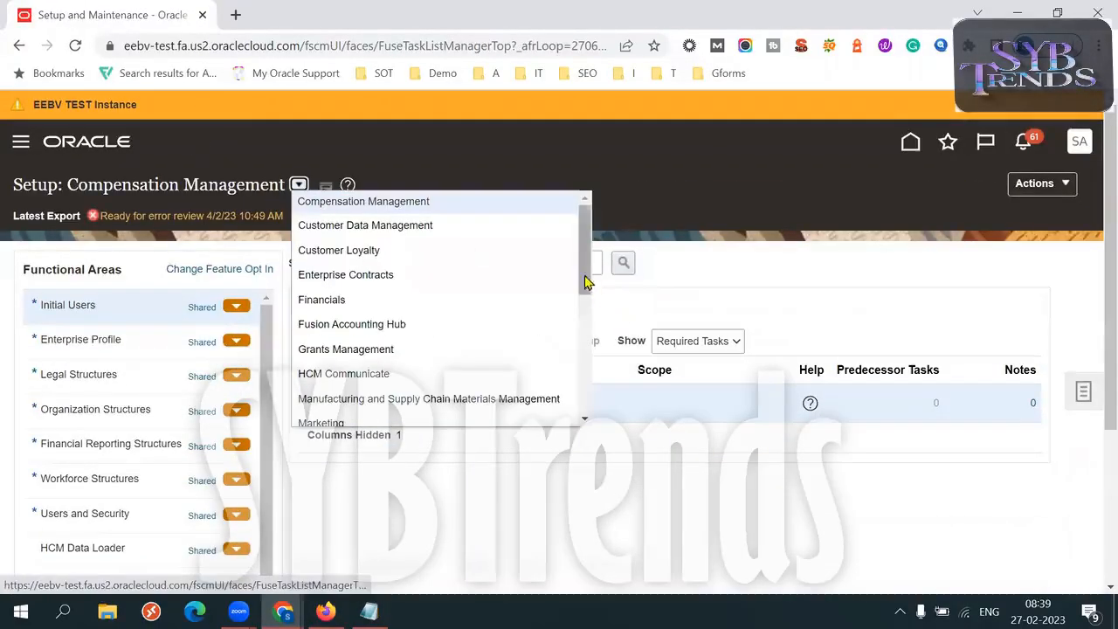
scroll(584, 282, down, 2)
click(471, 319)
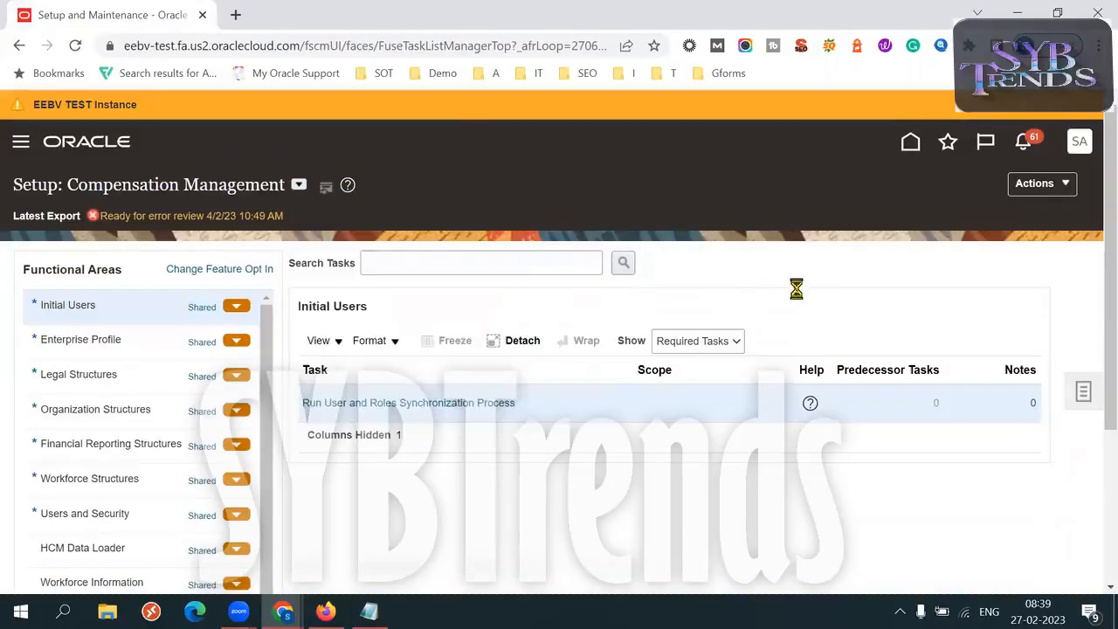
scroll(450, 437, down, 2)
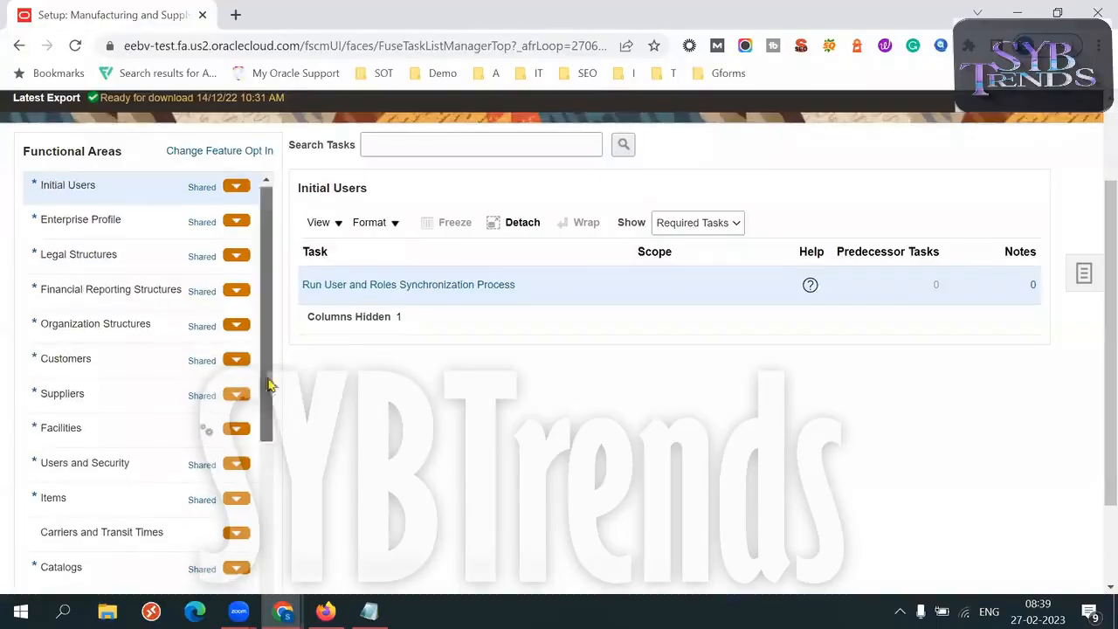
drag(270, 382, 270, 419)
click(106, 479)
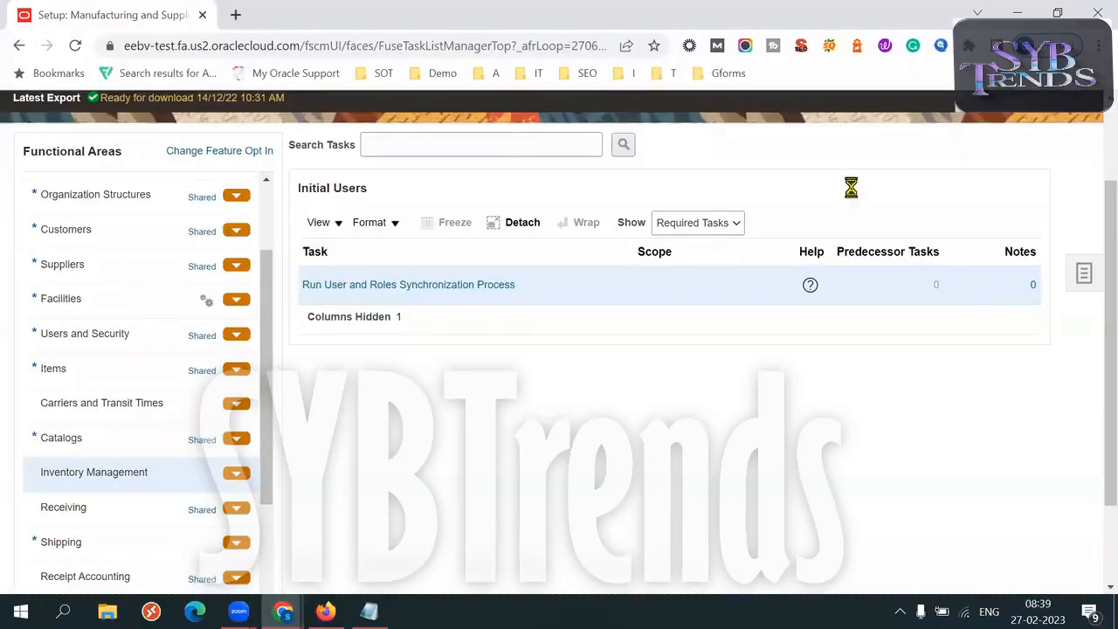
Show all Inventory Management tasks and start a new assignment under Manage Picking Rule Assignments
click(845, 224)
click(823, 254)
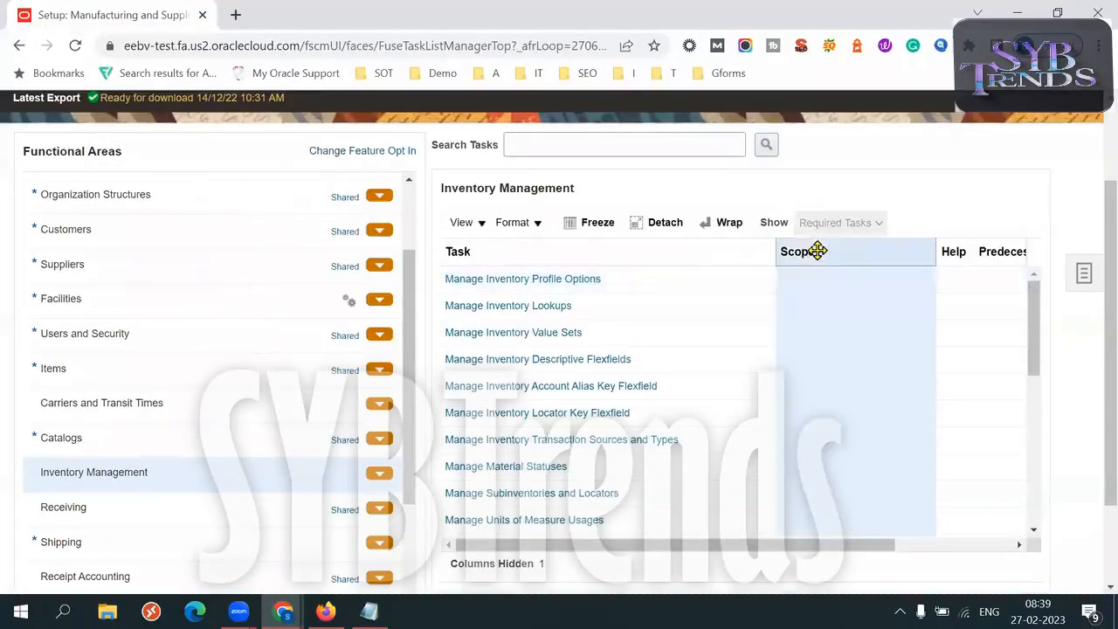
click(703, 224)
click(669, 242)
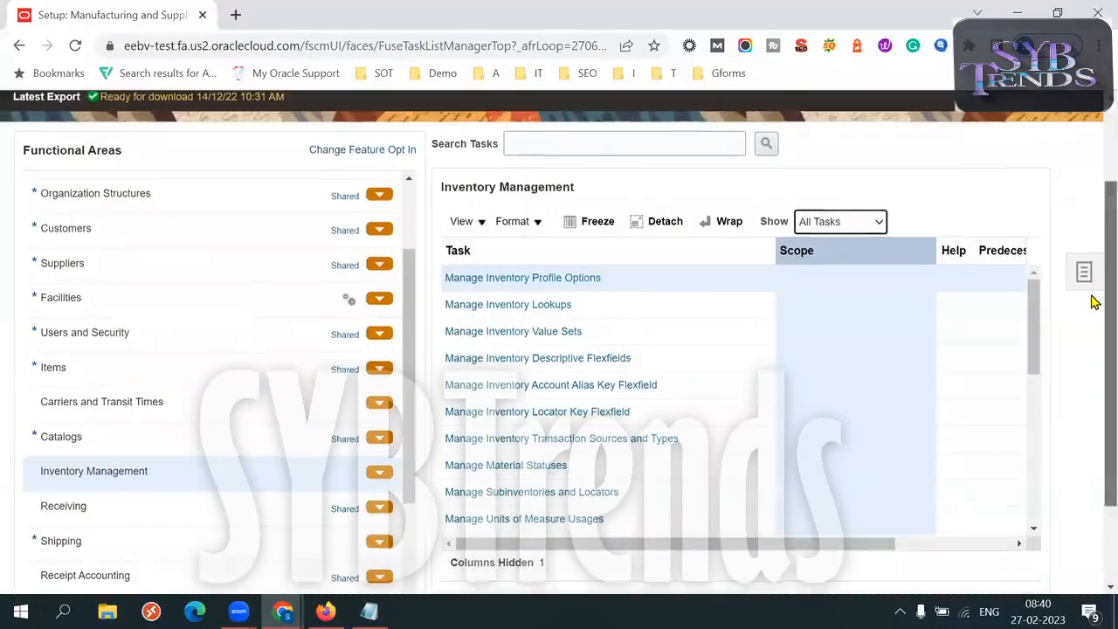
scroll(1087, 301, down, 1)
drag(1033, 303, 1036, 441)
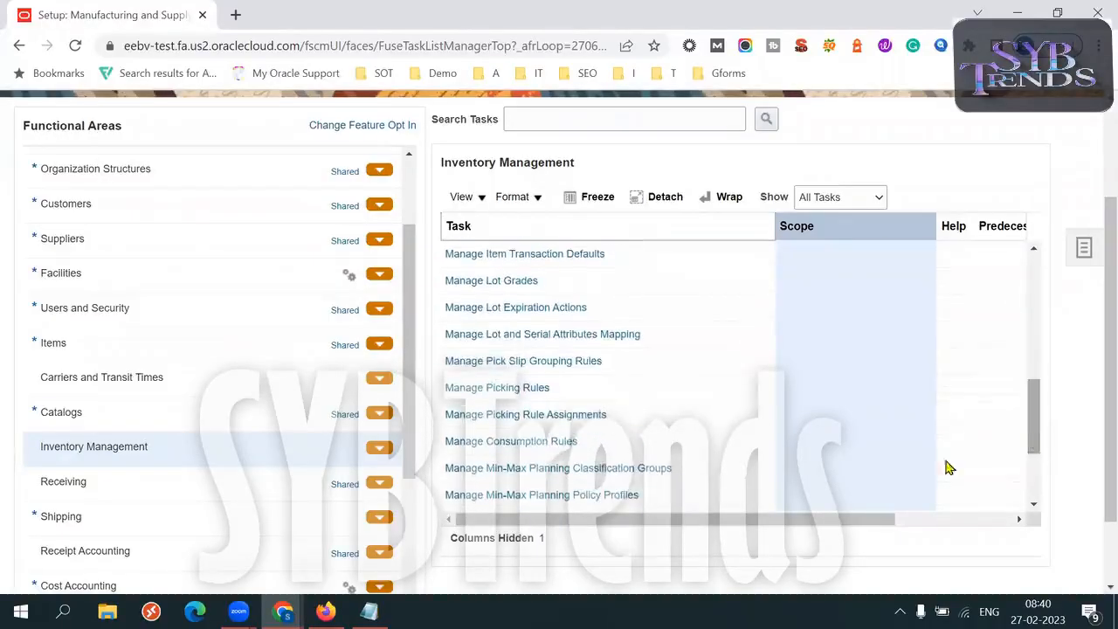
click(626, 394)
click(531, 416)
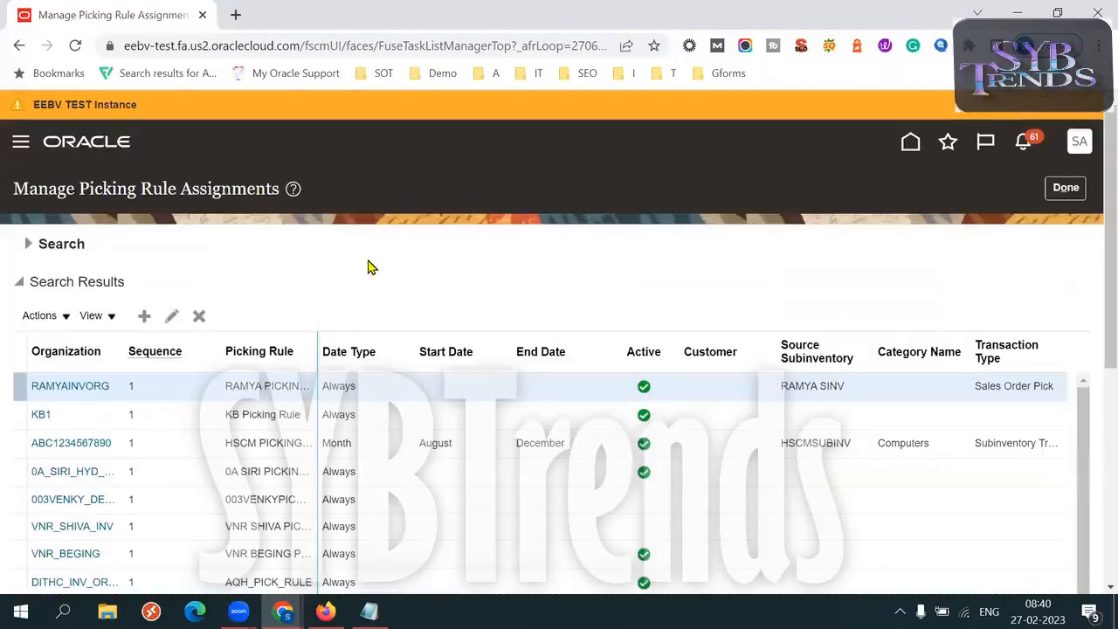
click(144, 315)
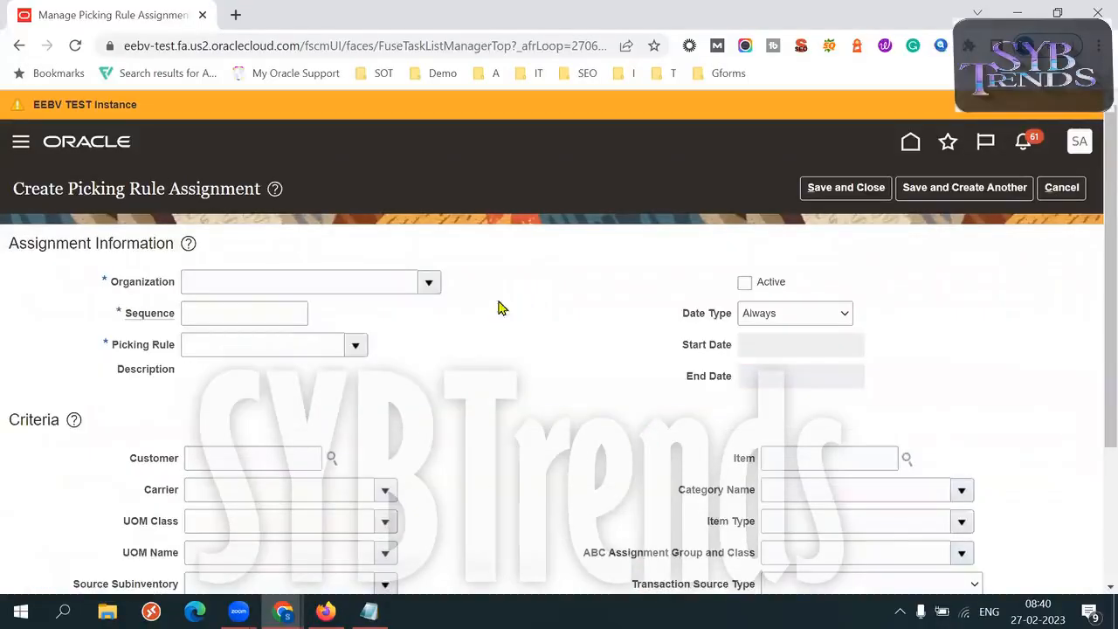
Search for organizations starting with 51 and assign 51KH to the picking rule assignment
click(430, 283)
click(196, 572)
click(594, 295)
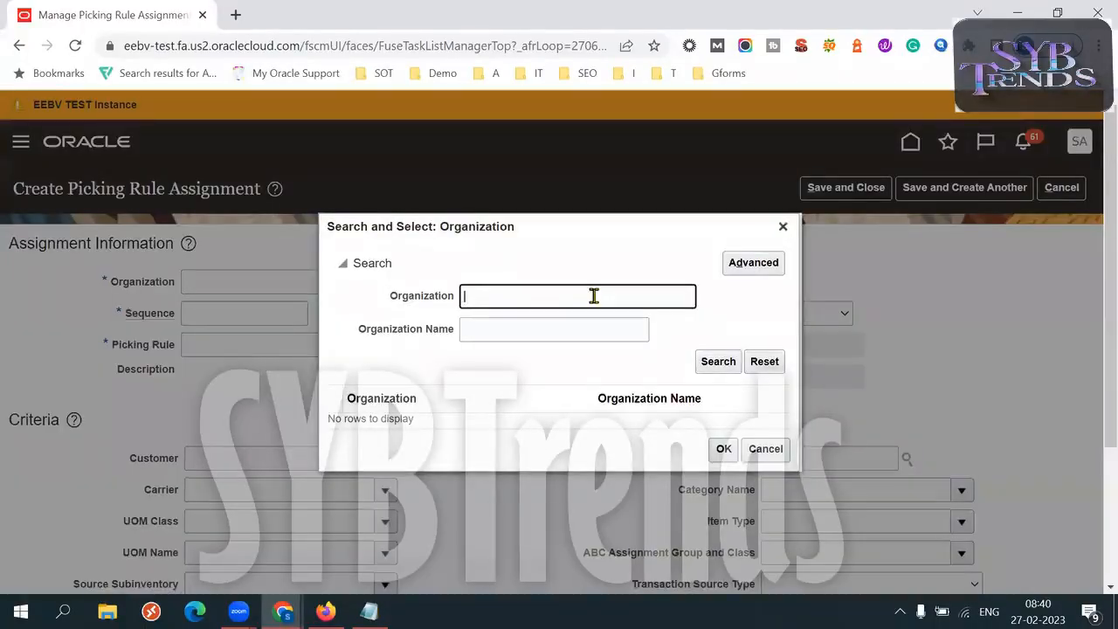
text(51)
key(Return)
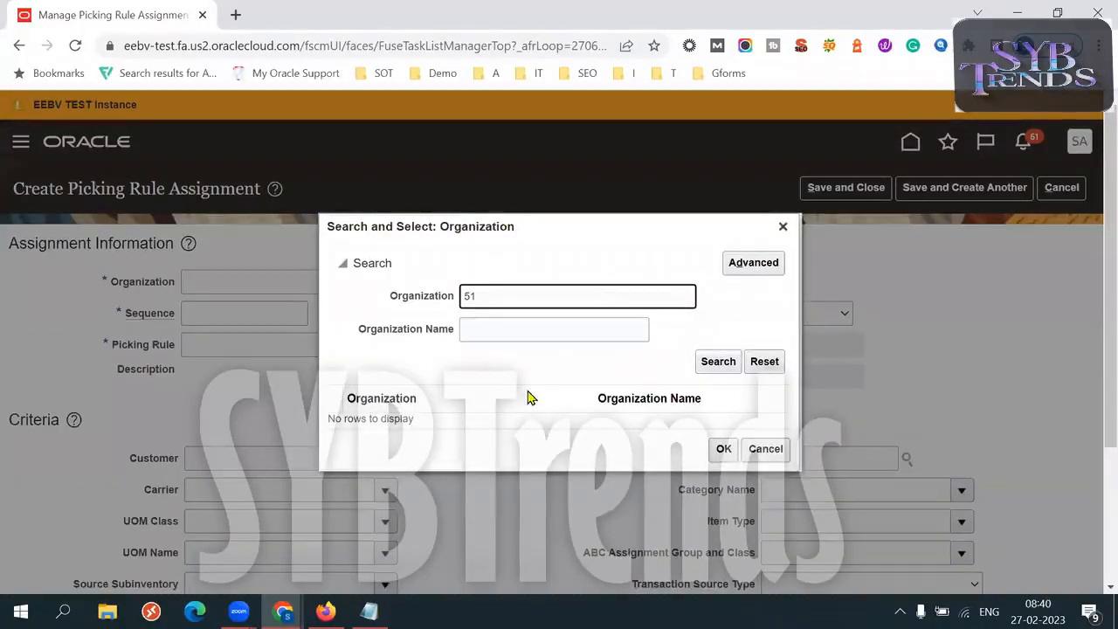
click(388, 434)
click(723, 469)
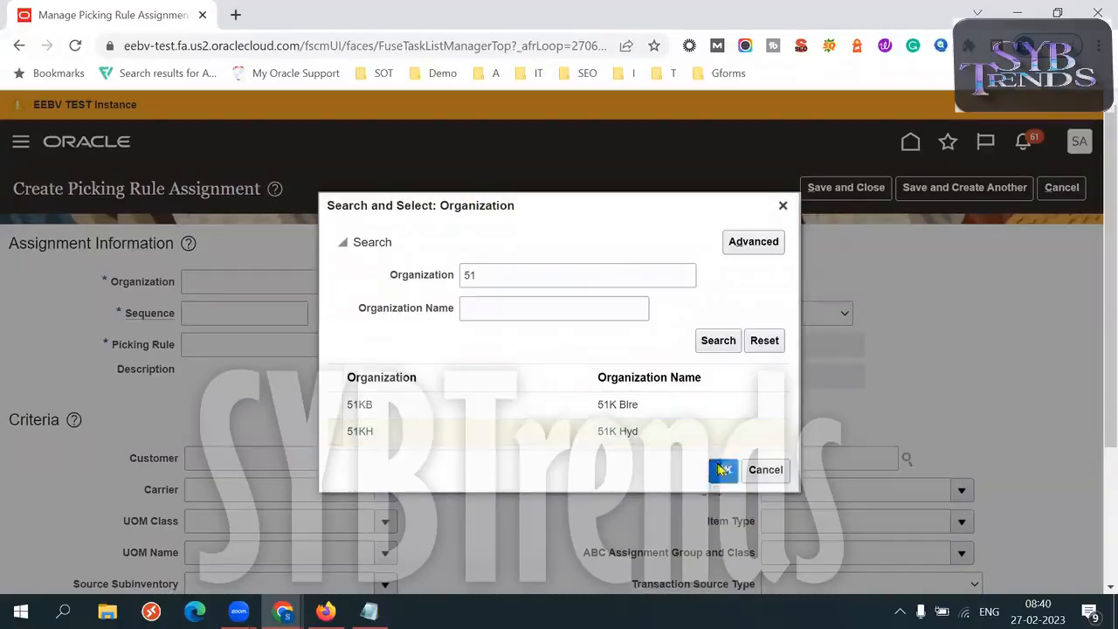
Change the assignment's organization to 50KH by searching for 50K, and show the browser page in full screen
scroll(1094, 281, down, 1)
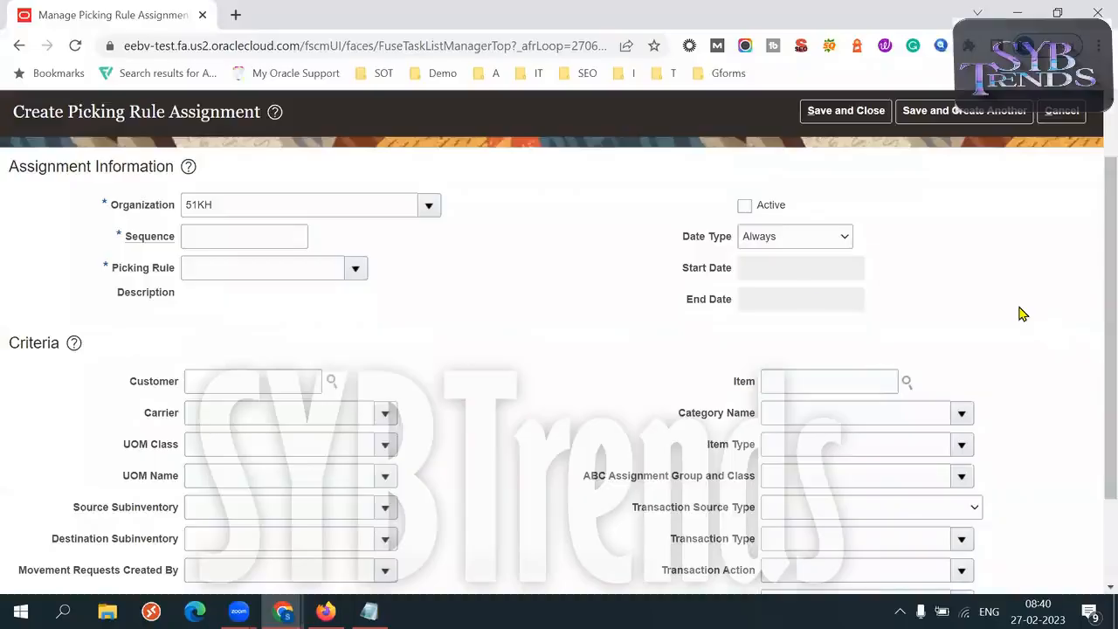
double_click(345, 204)
text(5)
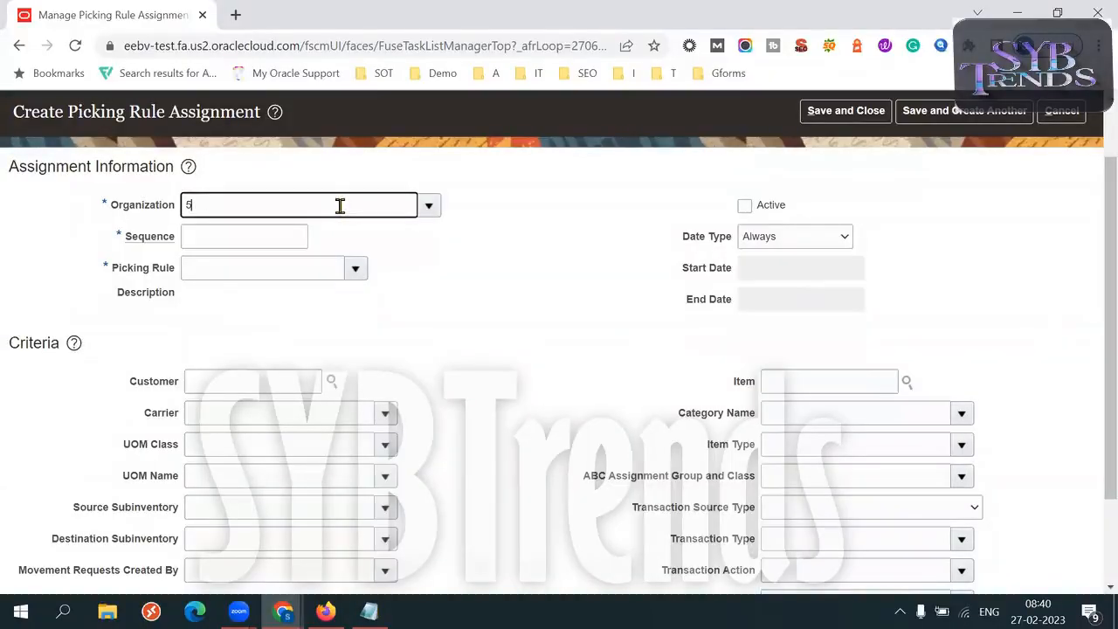
text(0K)
key(Tab)
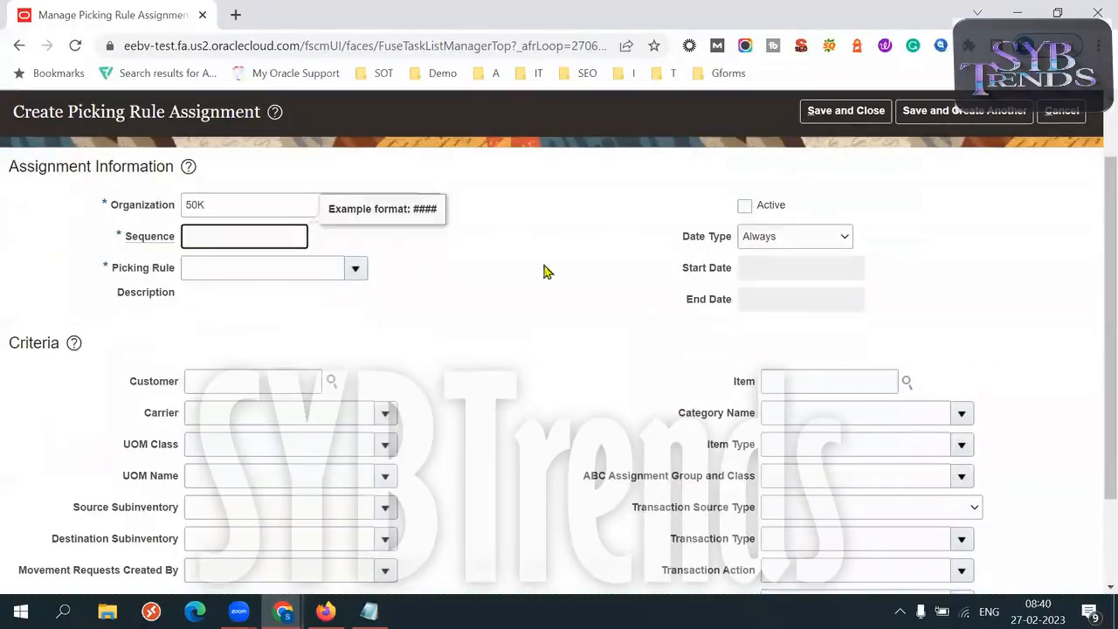
click(381, 450)
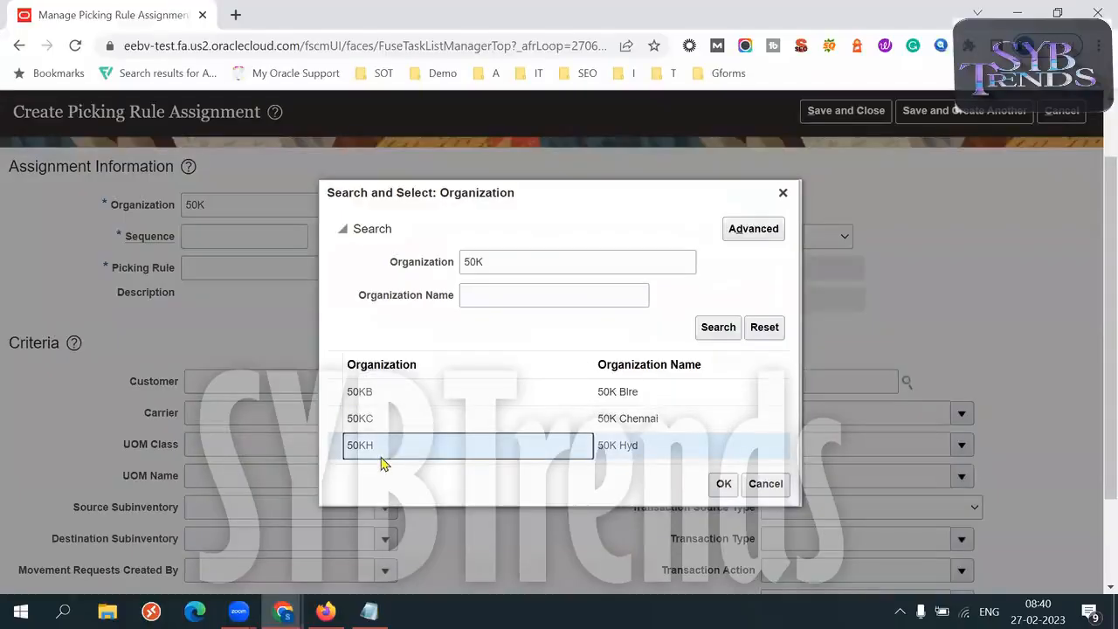
click(722, 486)
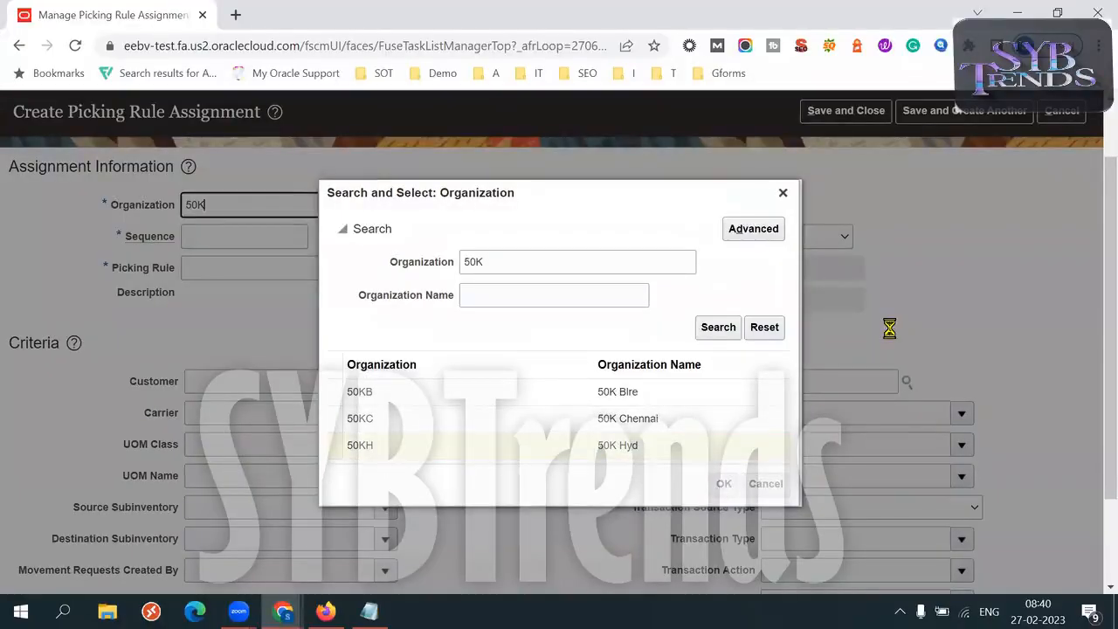
key(F11)
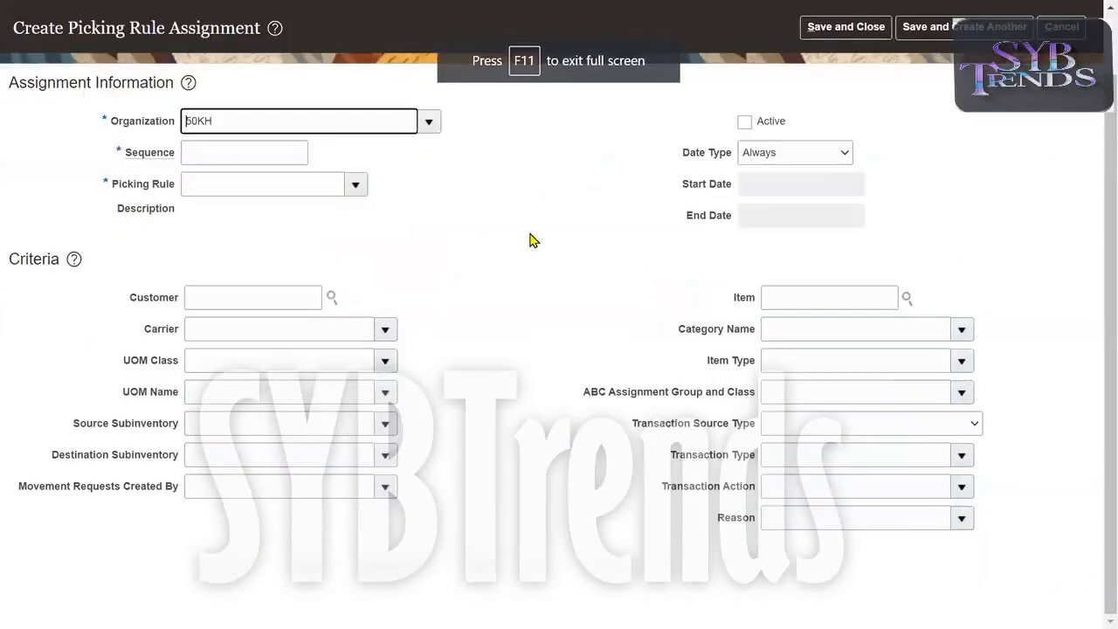
Search the picking rules for 51K and assign the rule 51K FEFO
click(354, 187)
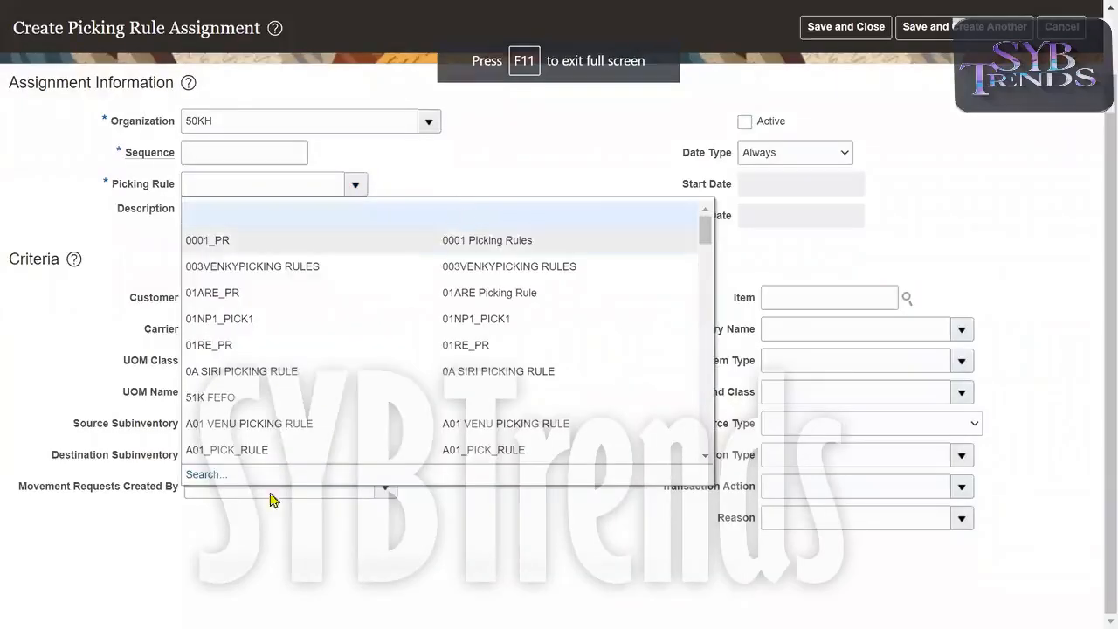
click(206, 477)
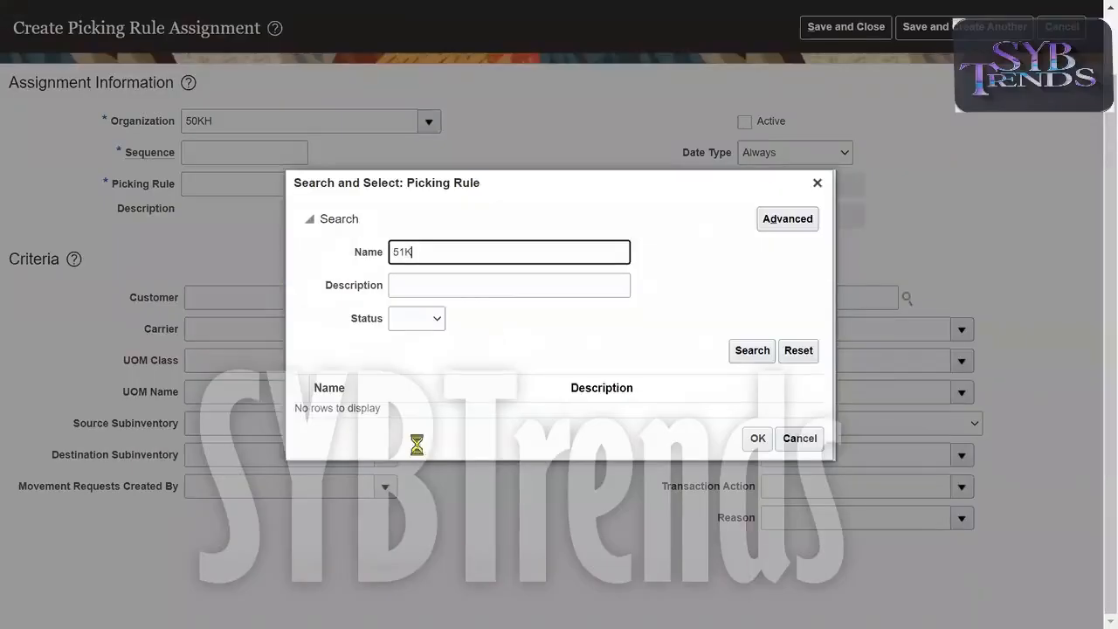
key(Return)
click(381, 419)
click(755, 445)
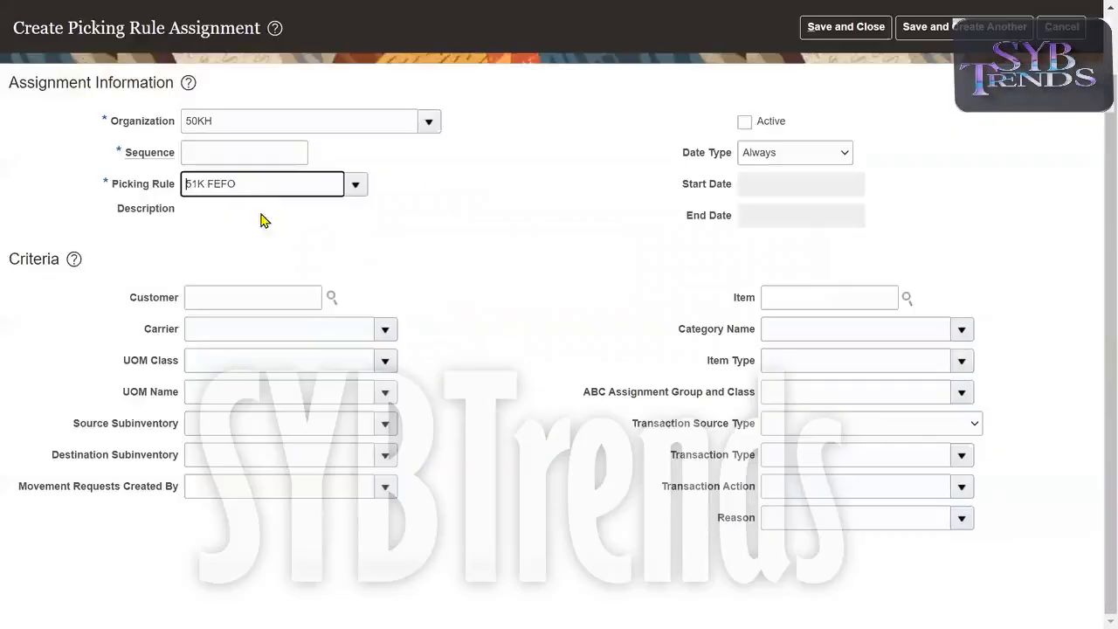
triple_click(252, 190)
click(672, 361)
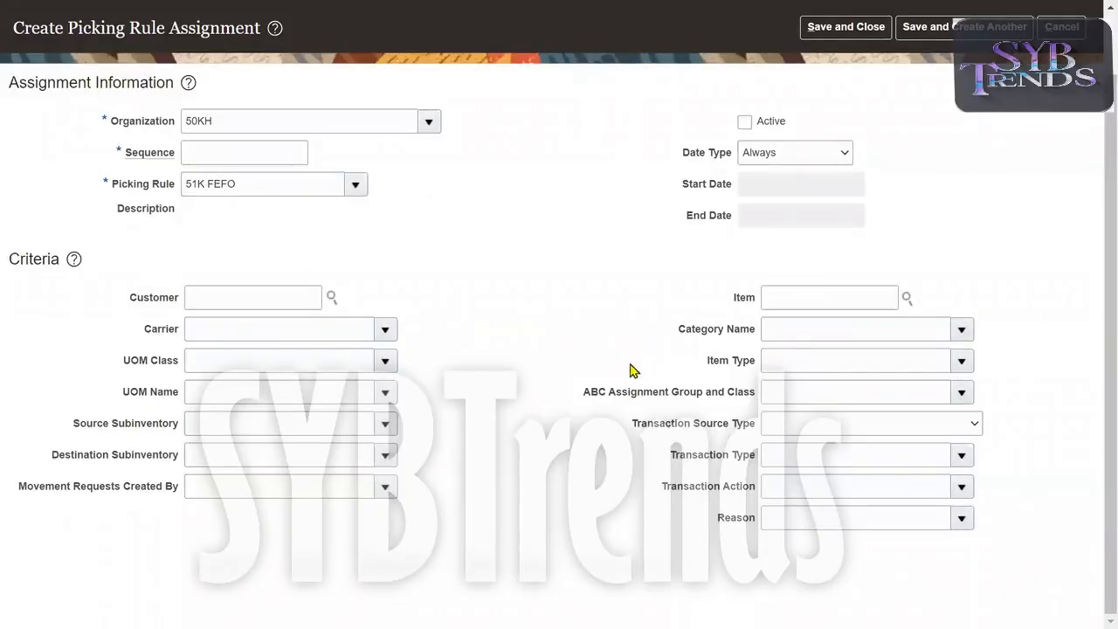
Make the picking rule assignment active and set its sequence to 1
click(281, 157)
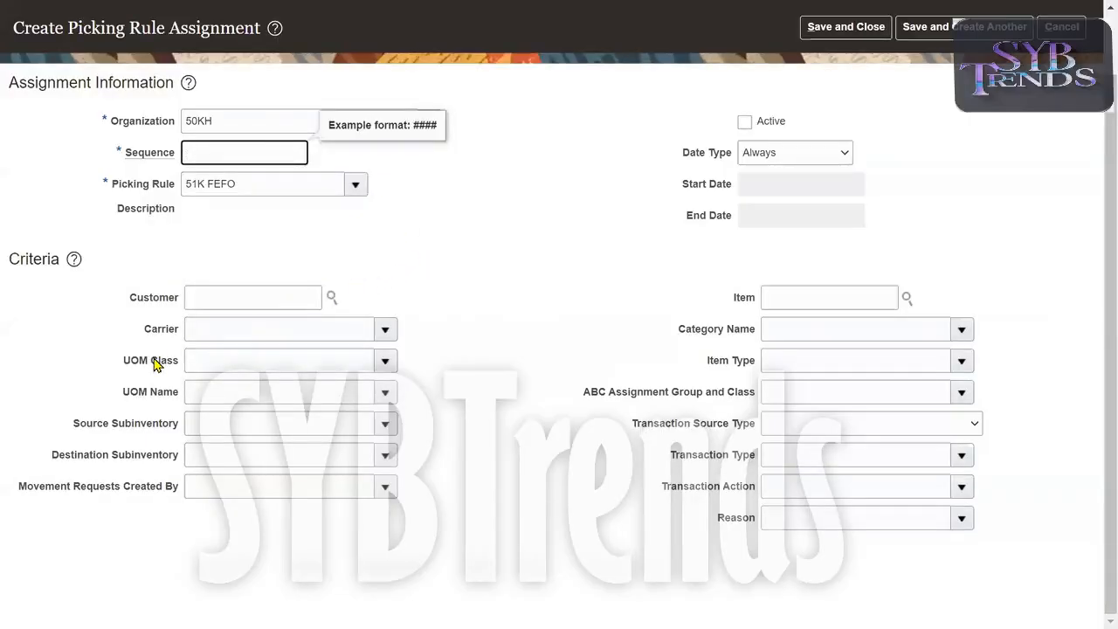
click(152, 312)
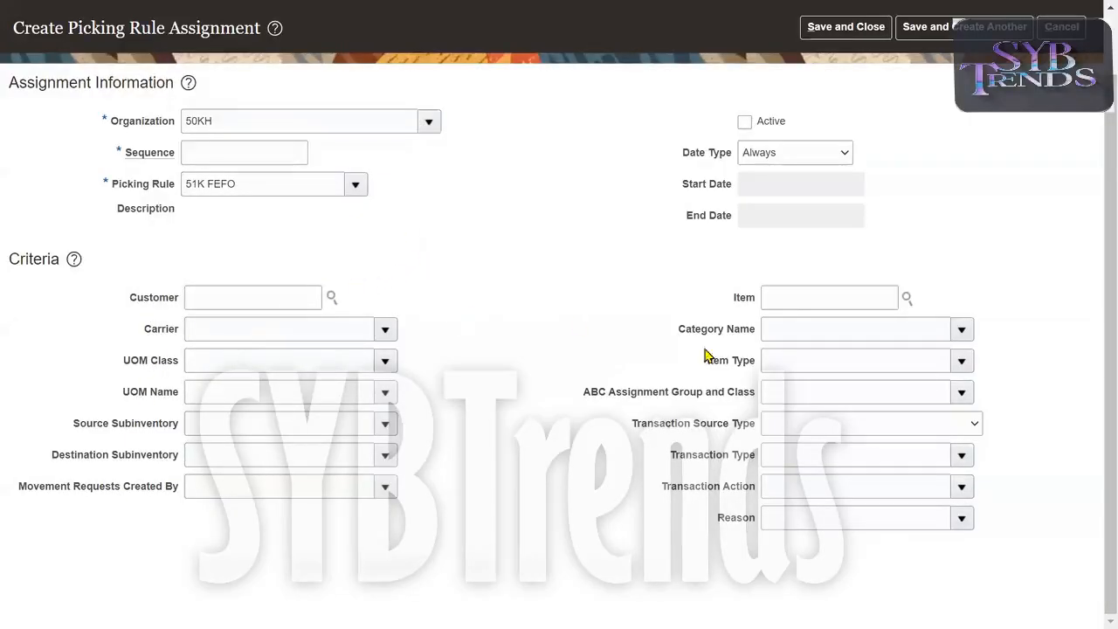
click(813, 298)
click(978, 247)
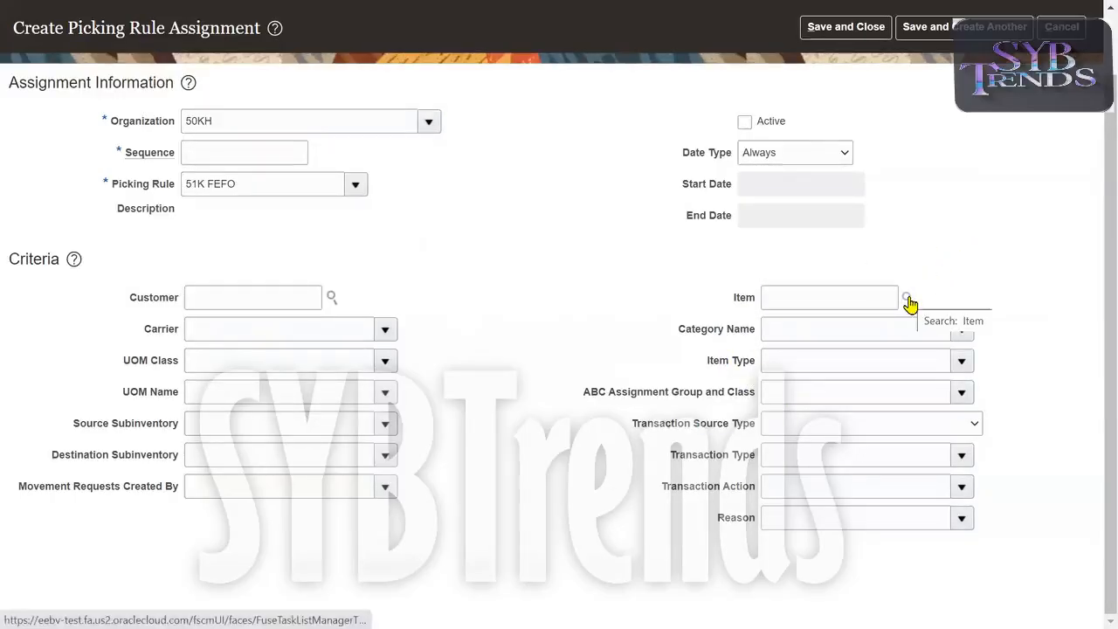
click(744, 124)
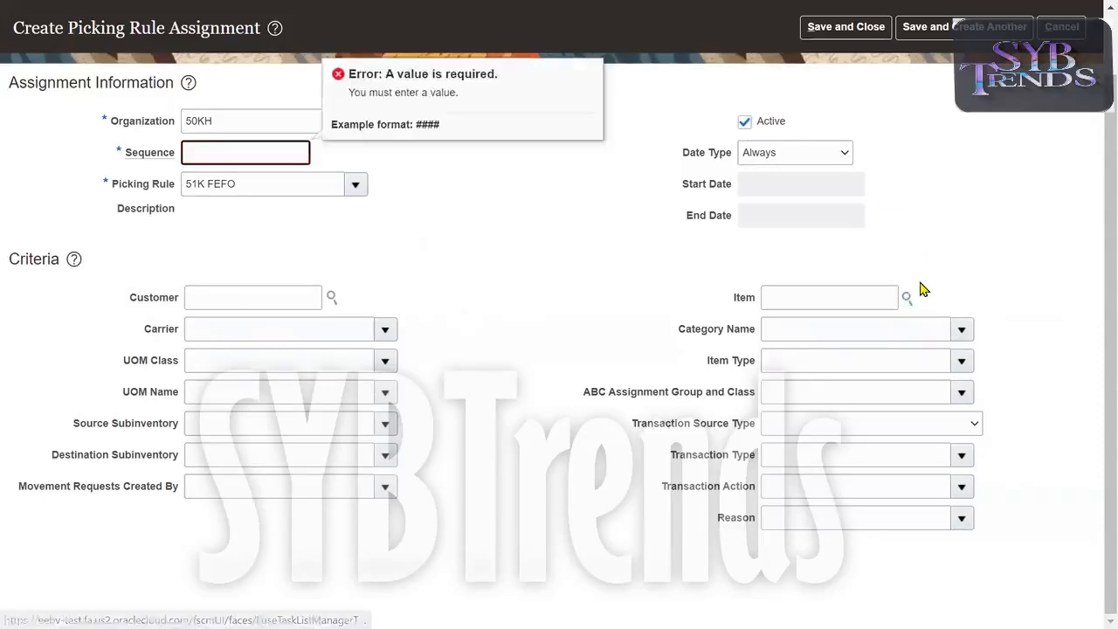
text(1)
key(Tab)
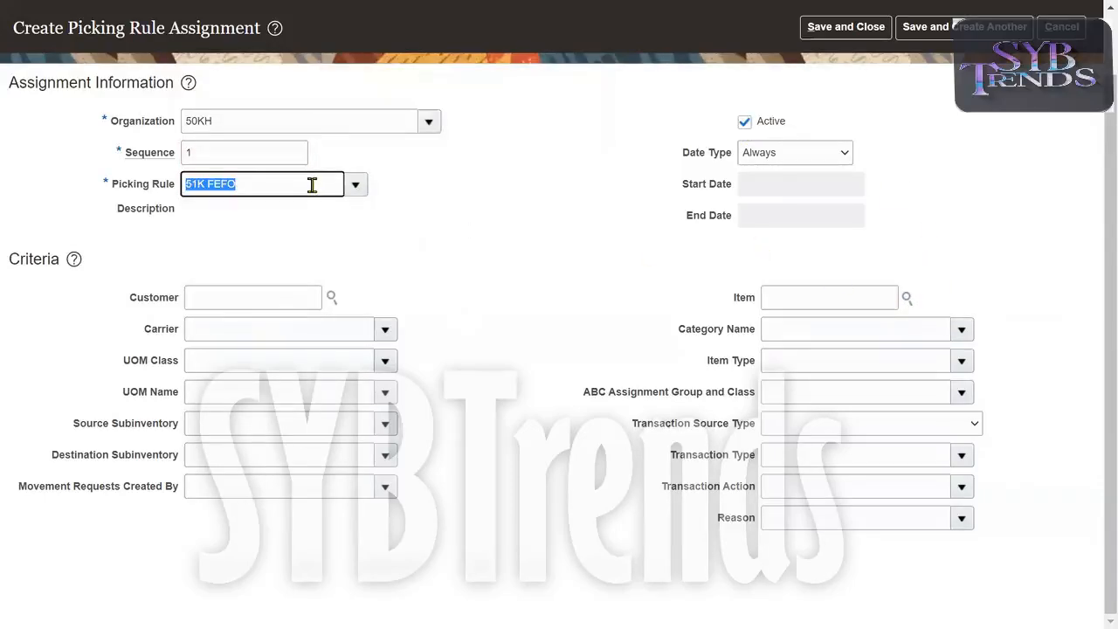
Search the items for 50K% and set 50K103 as the assignment's item criterion
click(831, 303)
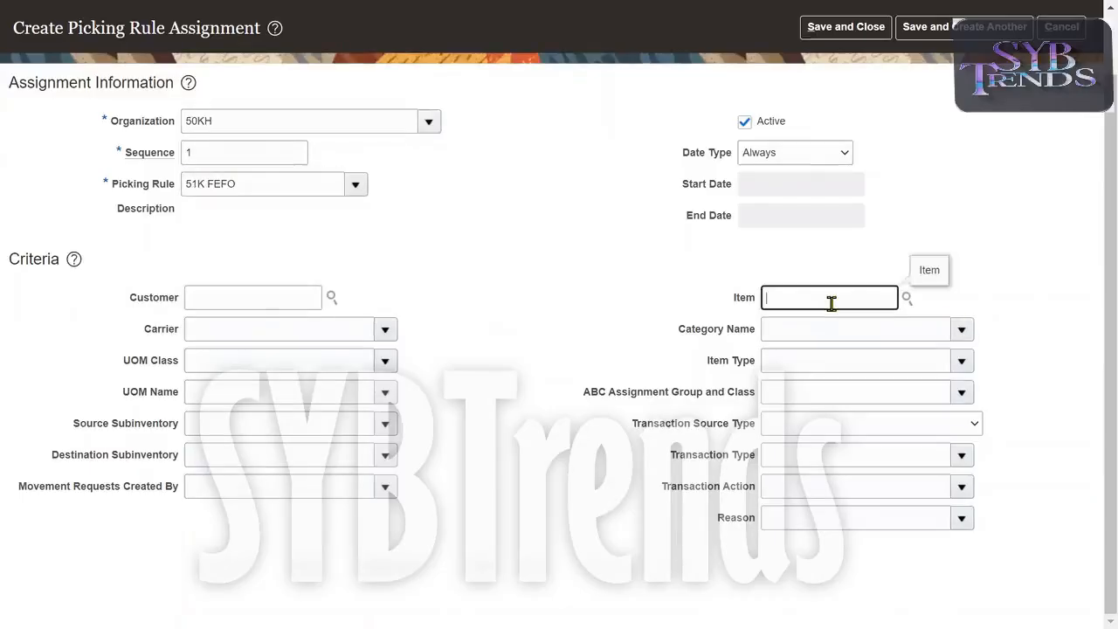
key(Tab)
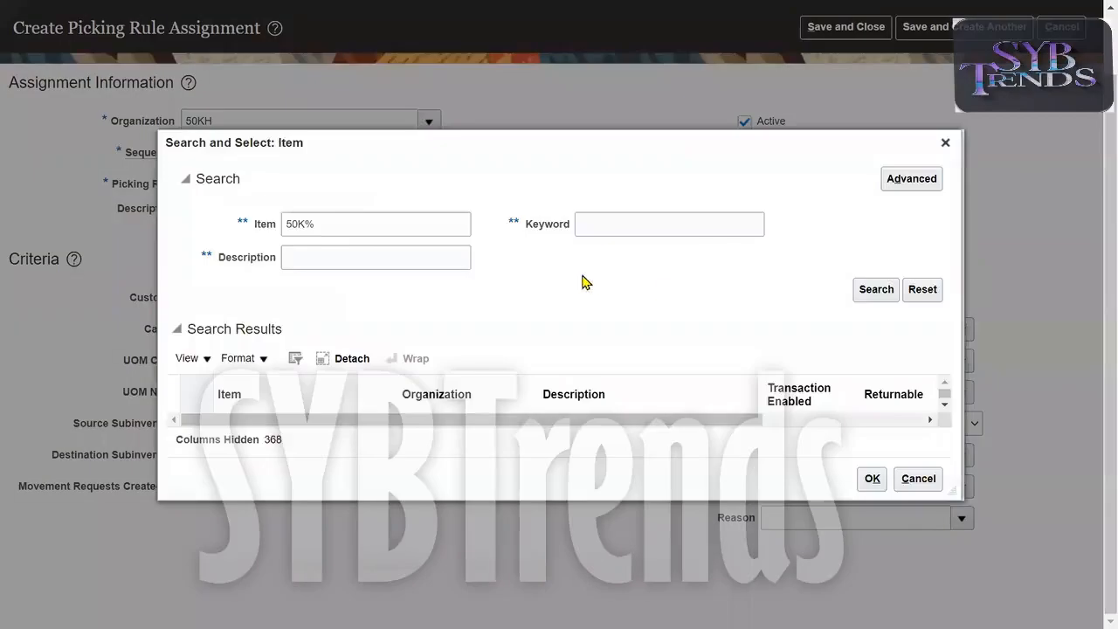
click(406, 220)
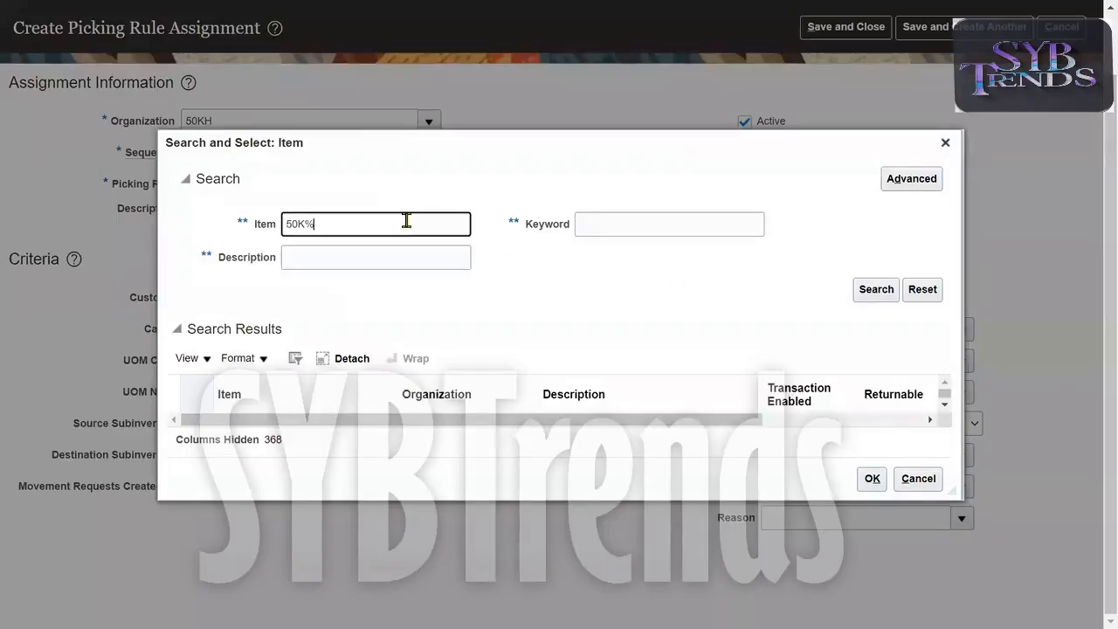
click(871, 291)
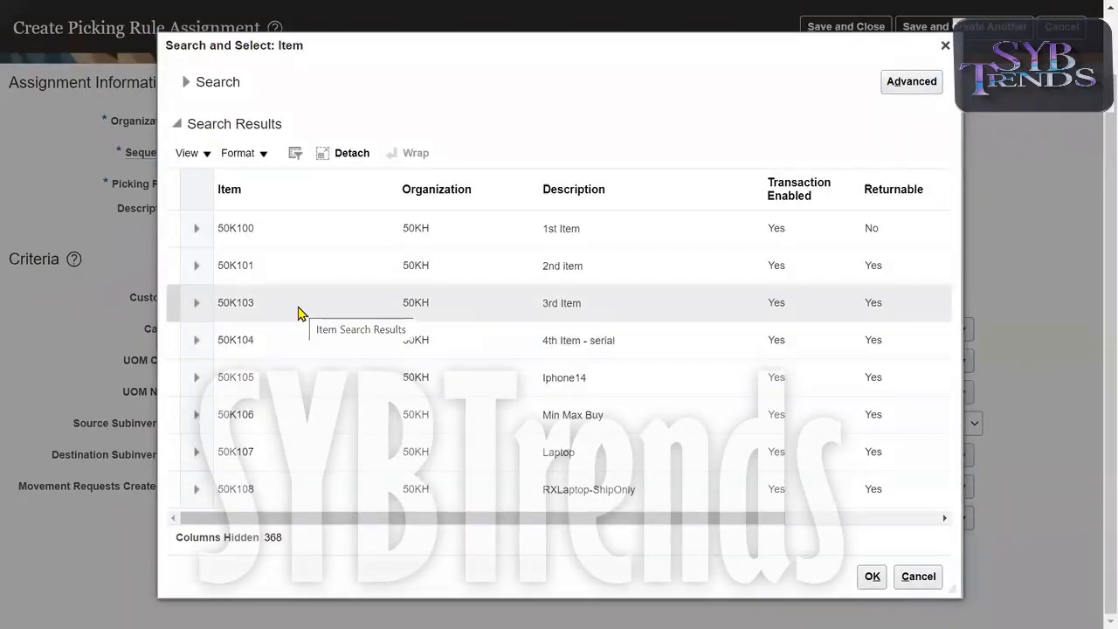
click(298, 308)
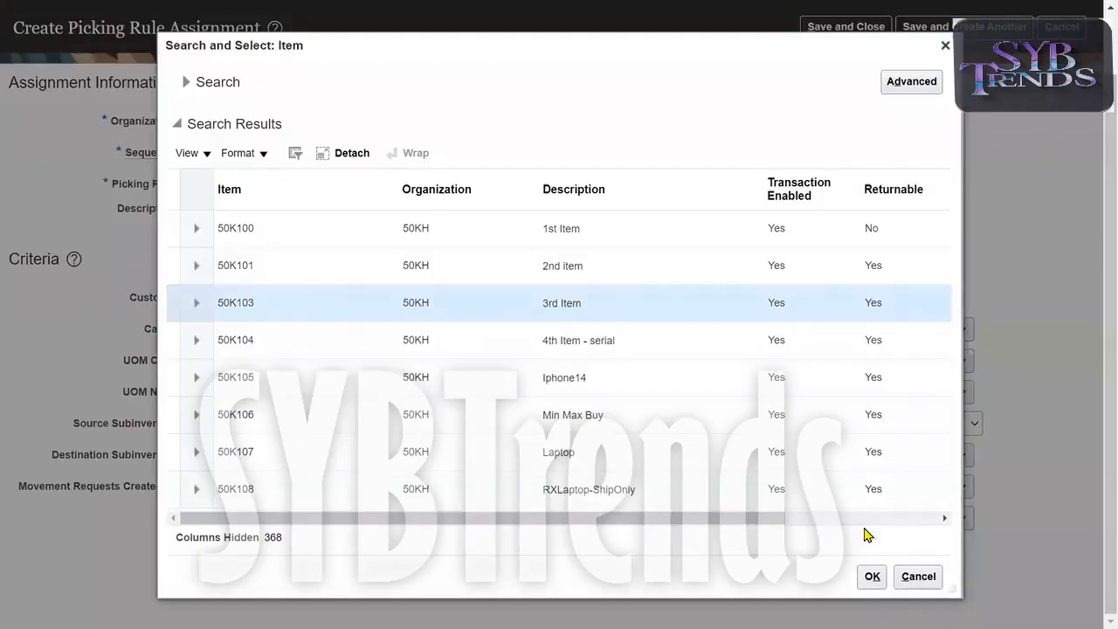
click(873, 577)
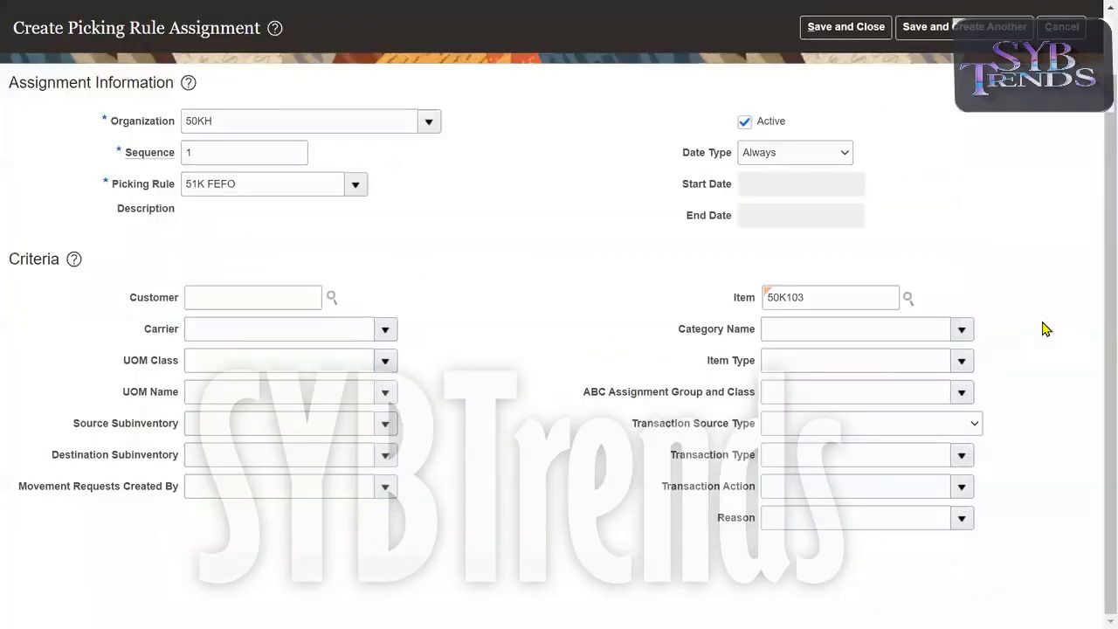
double_click(845, 290)
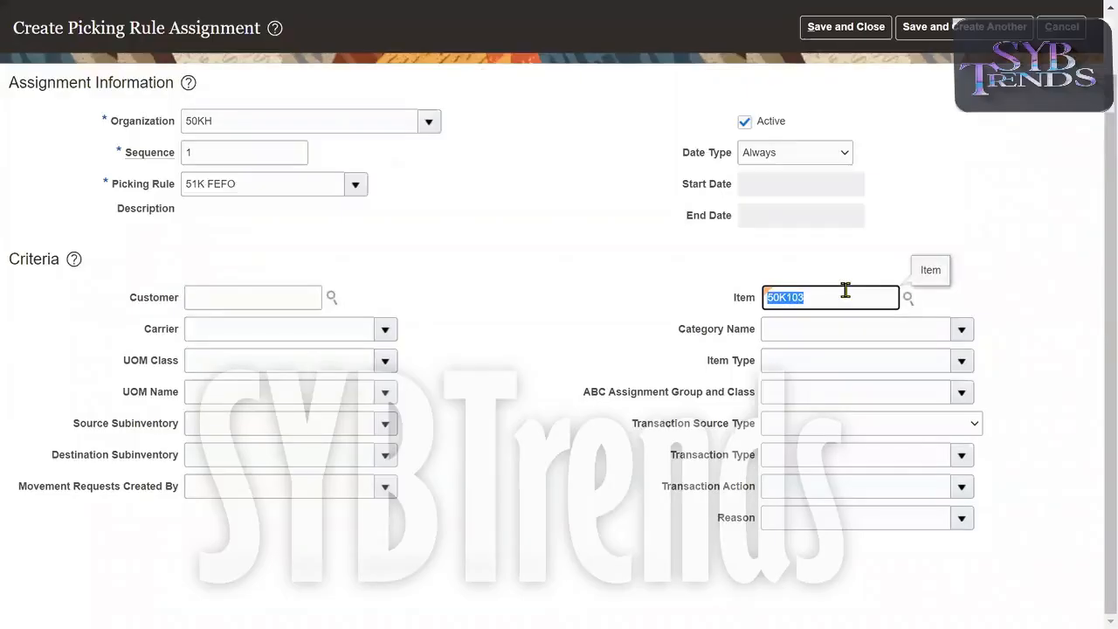
triple_click(294, 183)
click(528, 271)
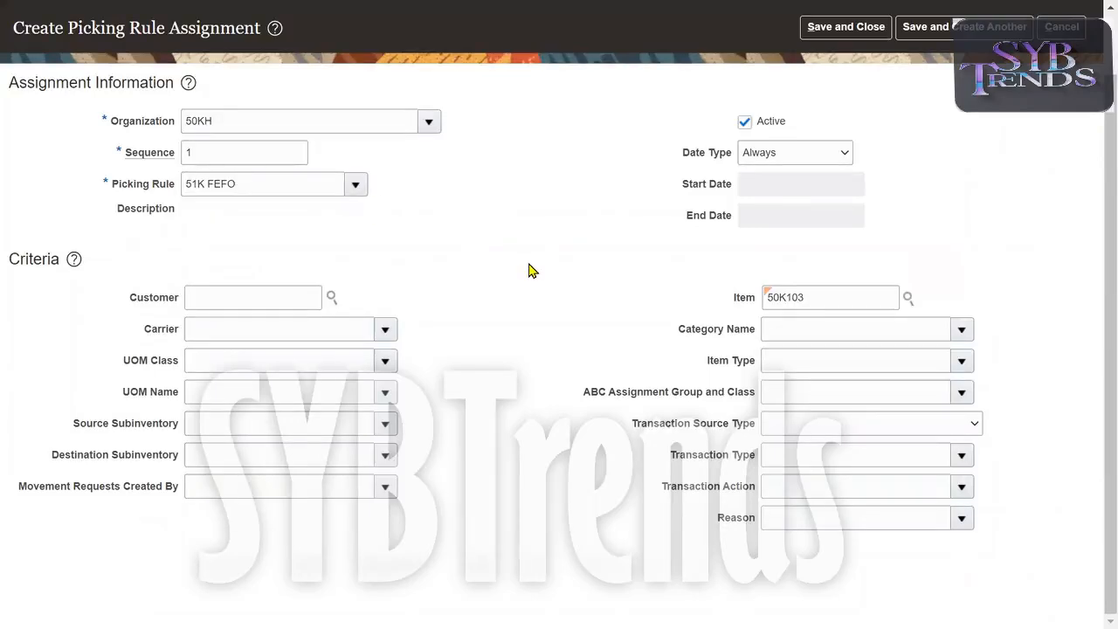
Remove item 50K103 from the assignment's criteria
click(835, 305)
double_click(836, 305)
key(BackSpace)
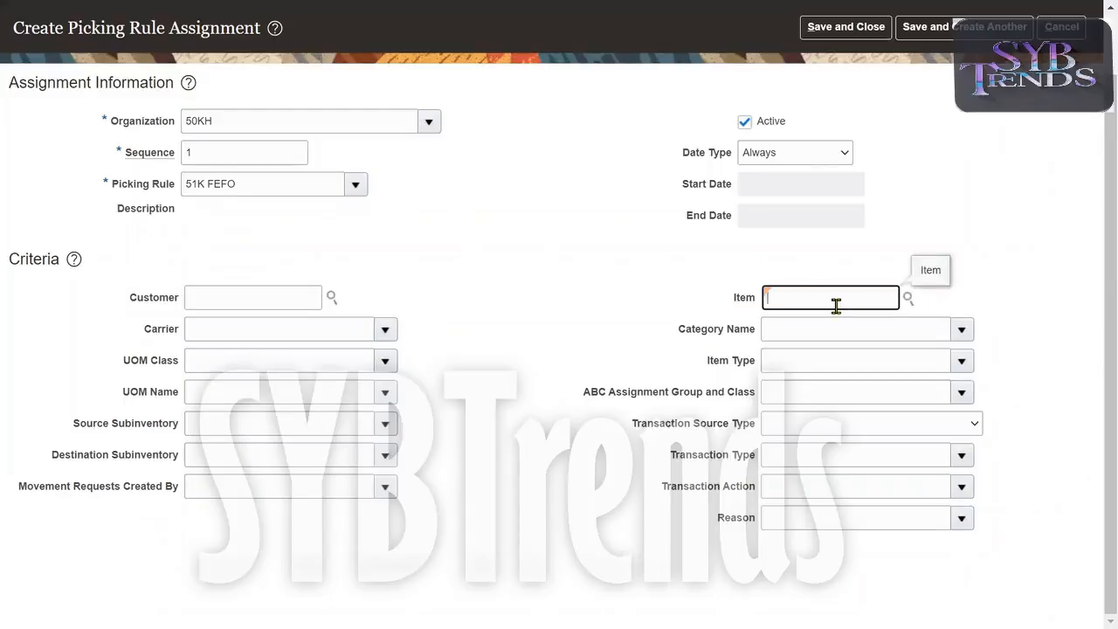
click(541, 286)
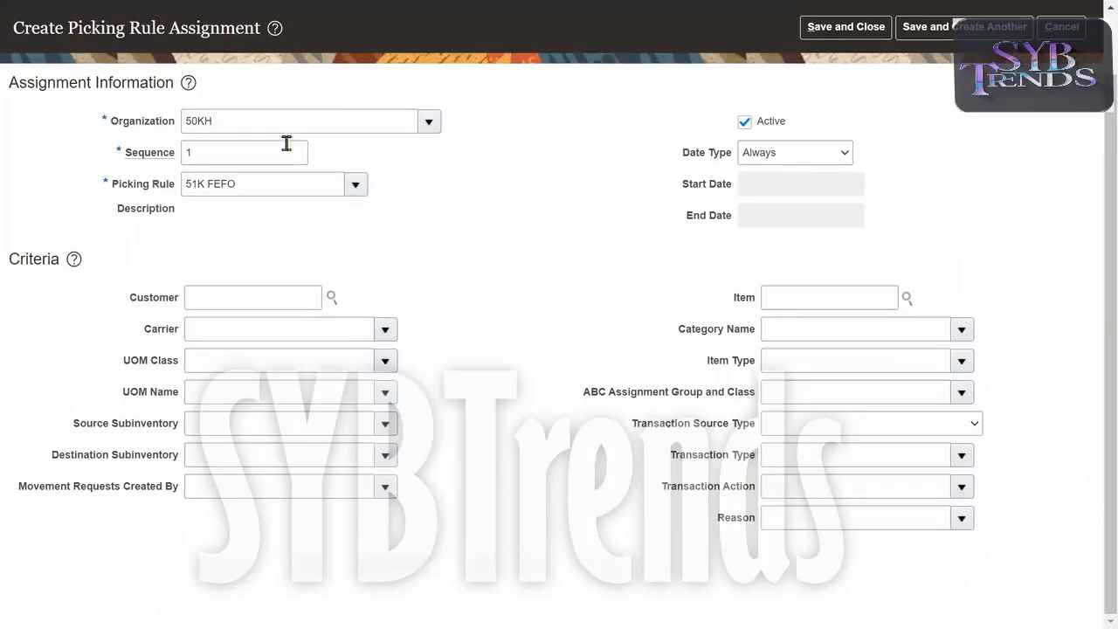
double_click(242, 119)
double_click(271, 183)
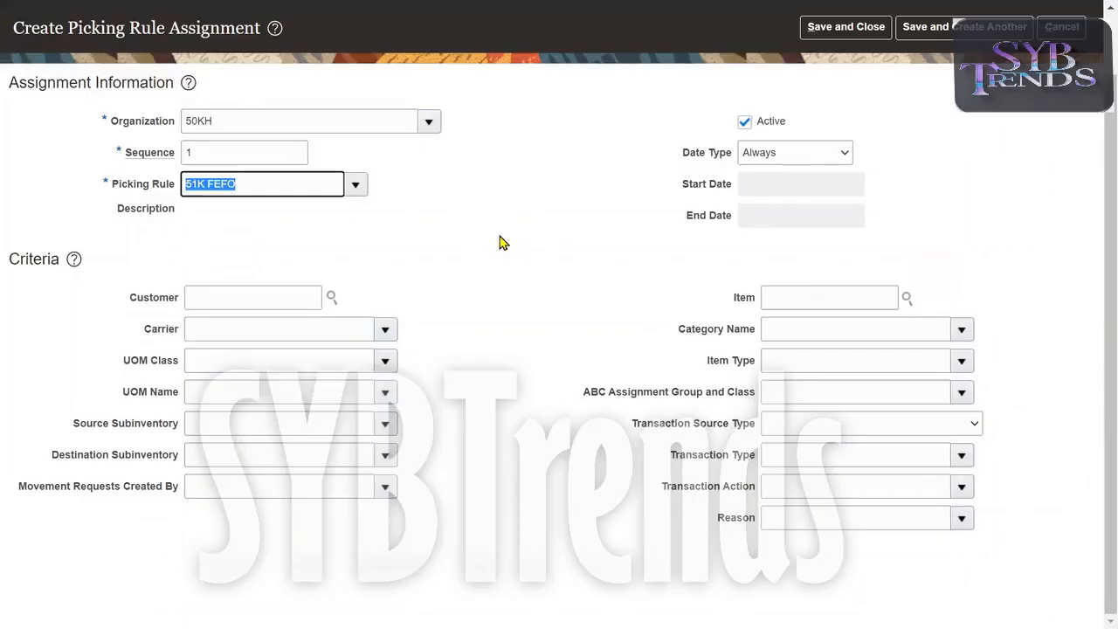
scroll(1091, 232, up, 1)
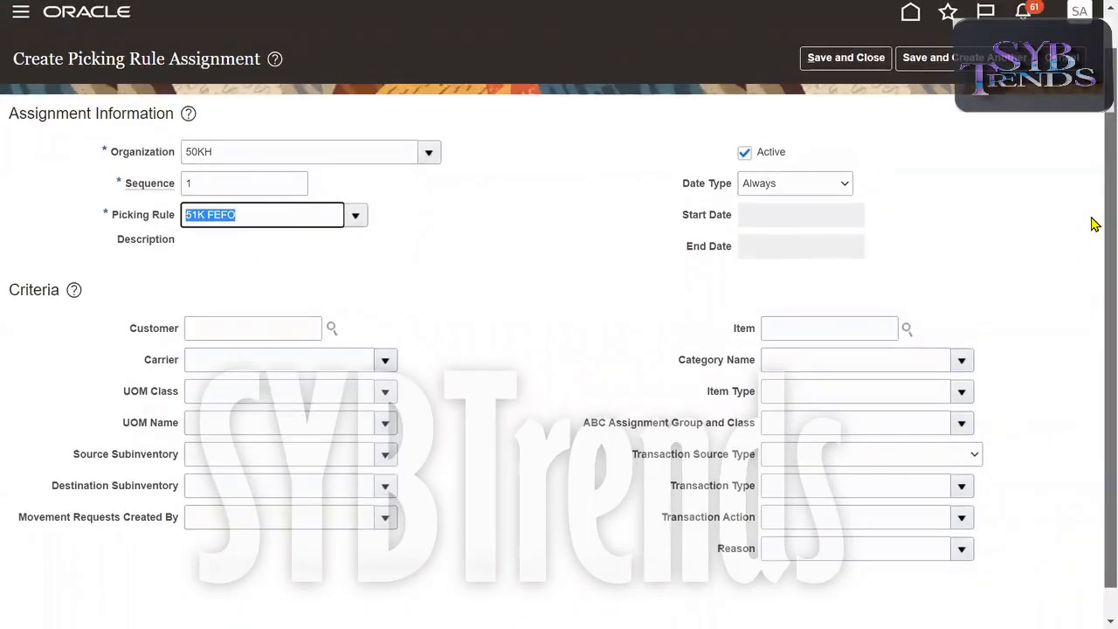
Review the new assignment's organization, picking rule and the customer, item and item type criteria
scroll(1094, 224, up, 1)
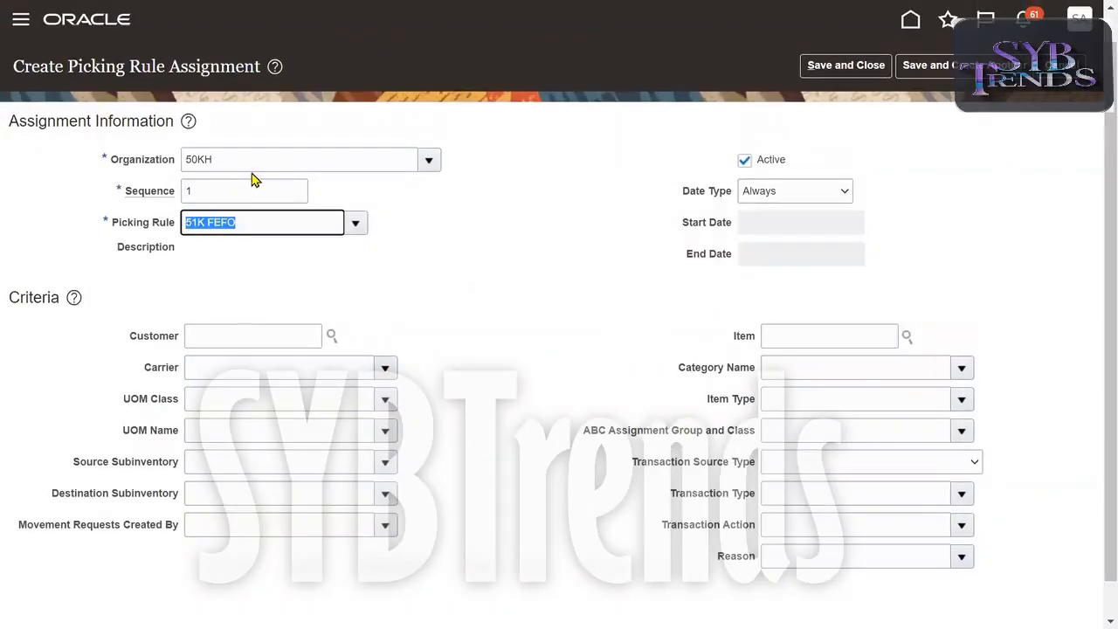
key(shift+Tab)
double_click(745, 339)
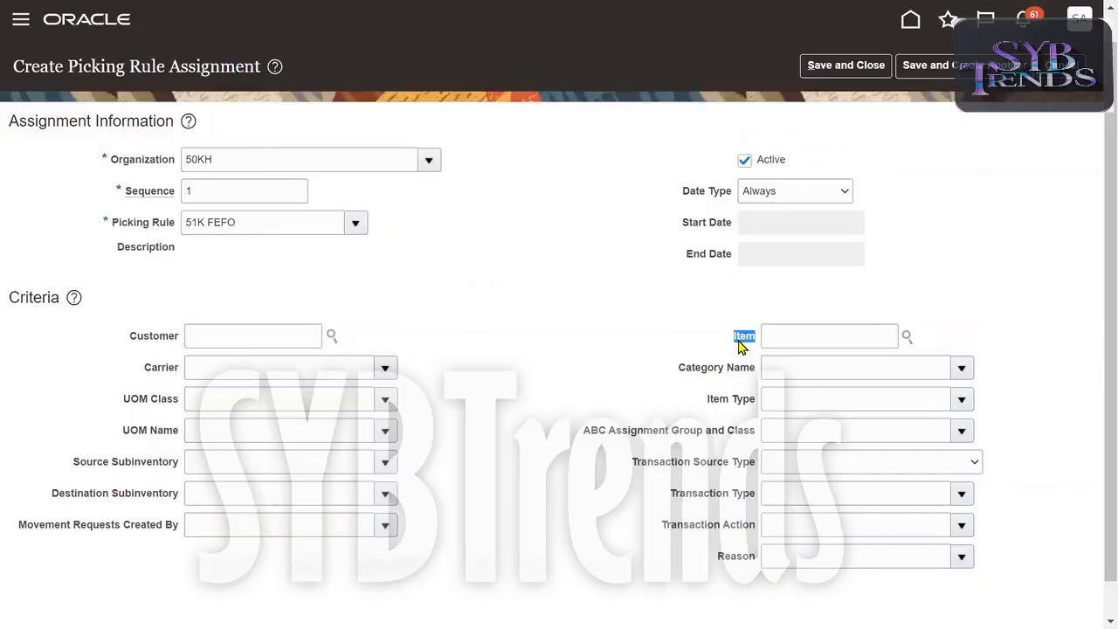
triple_click(721, 404)
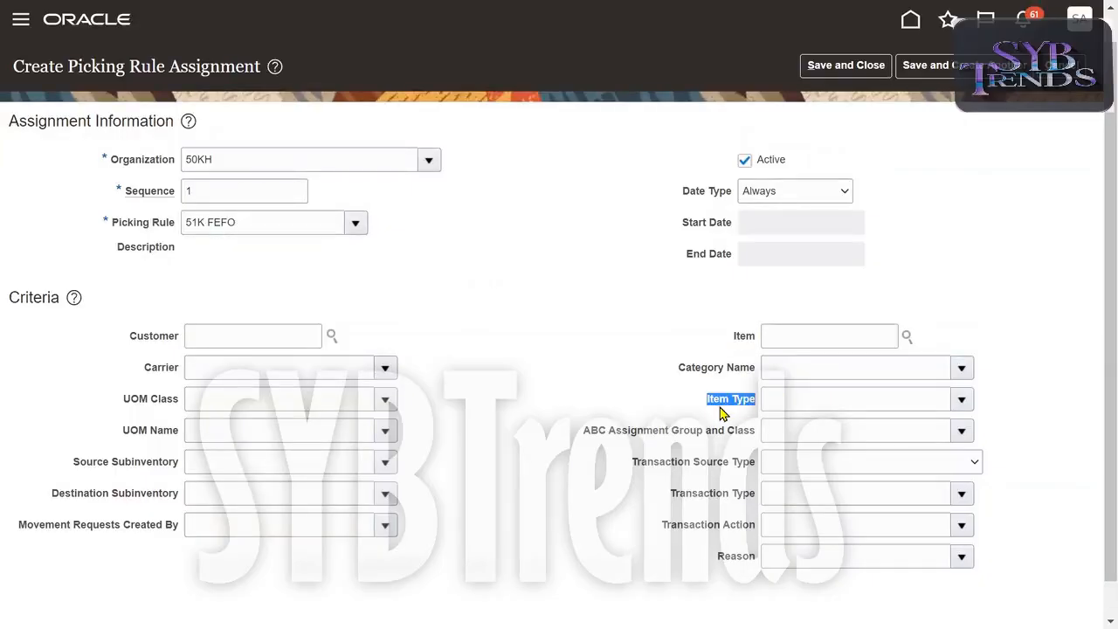
double_click(149, 343)
double_click(242, 221)
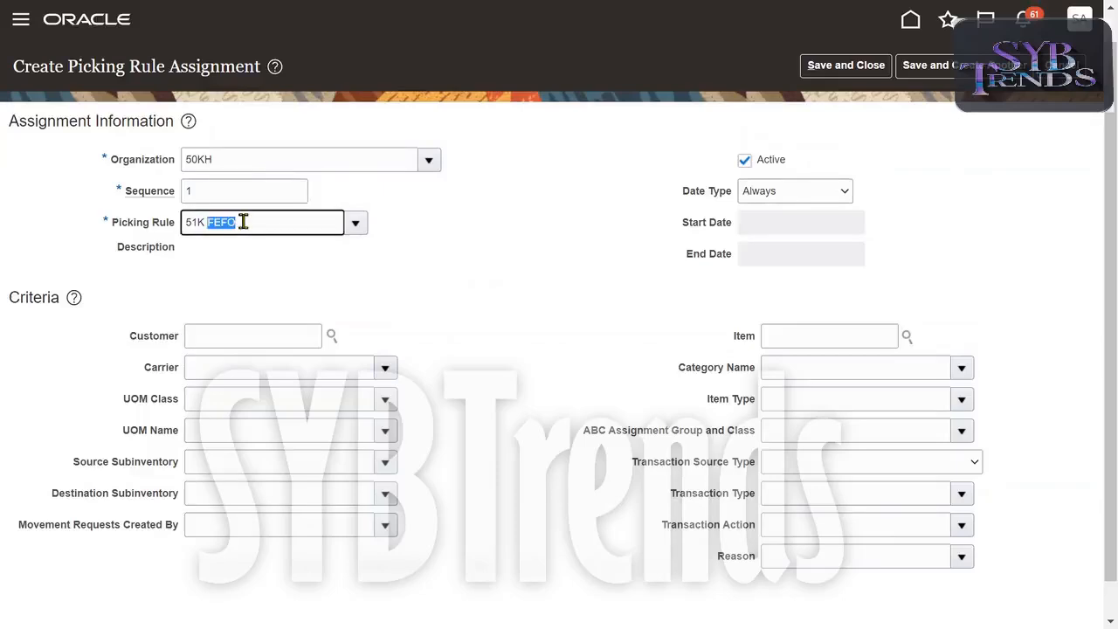
click(616, 372)
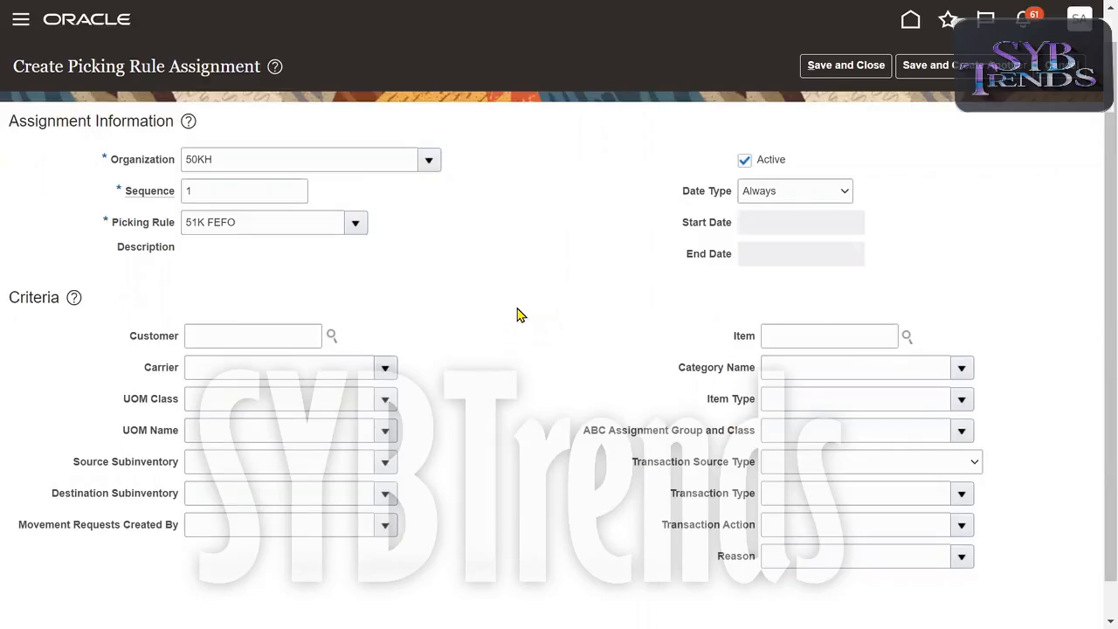
key(F11)
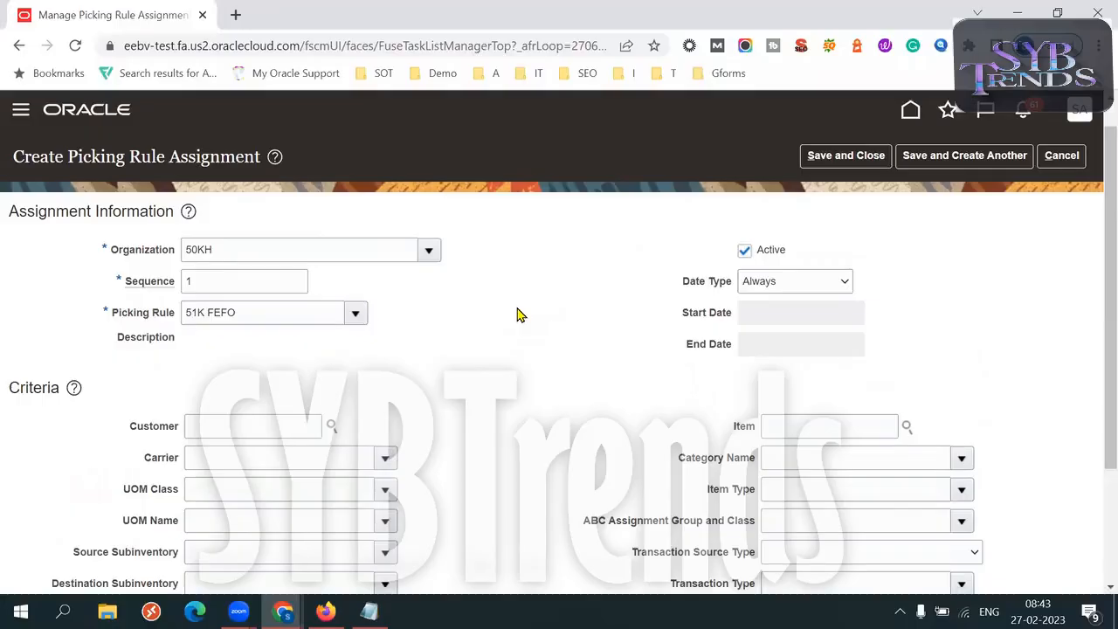
scroll(361, 195, down, 1)
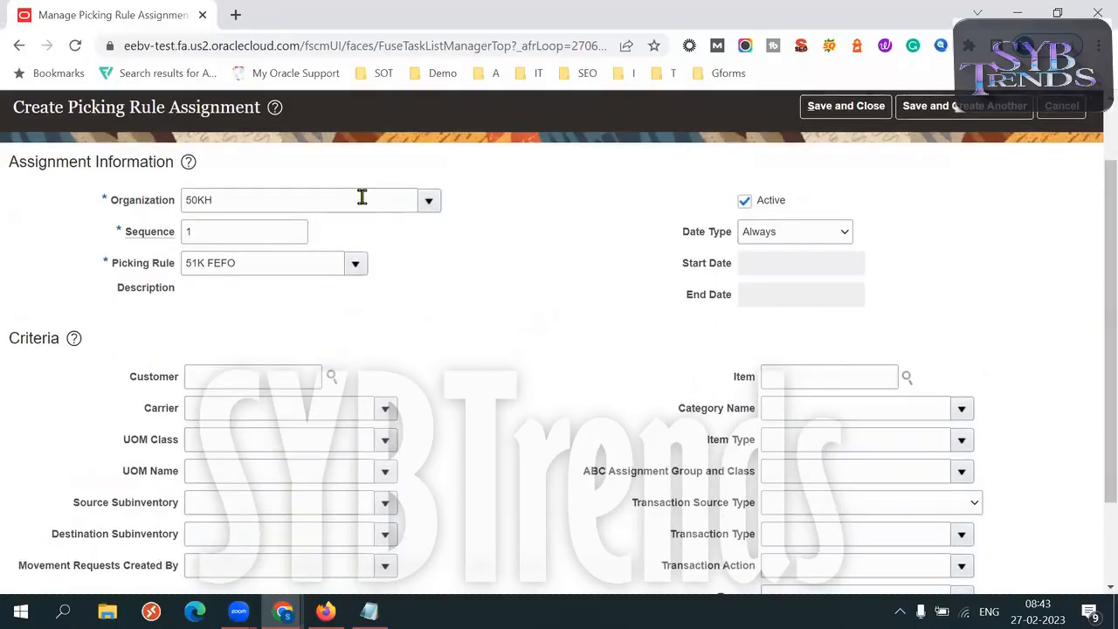
triple_click(263, 264)
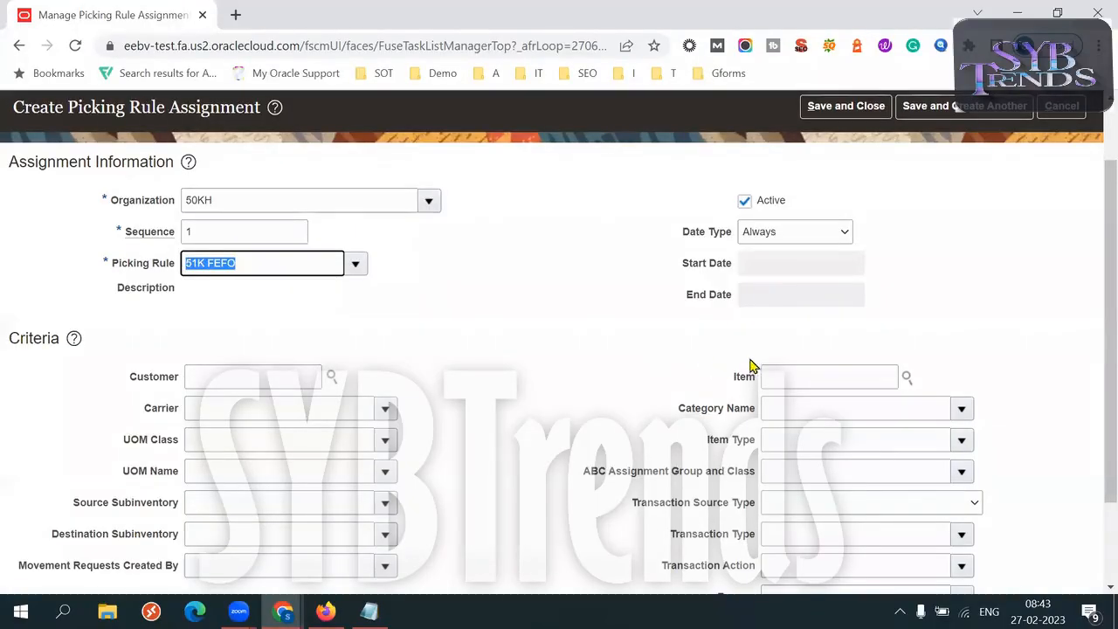
Set the assignment's item criterion to 50K103 from an item search for 50K%
click(800, 372)
text(50K)
key(Tab)
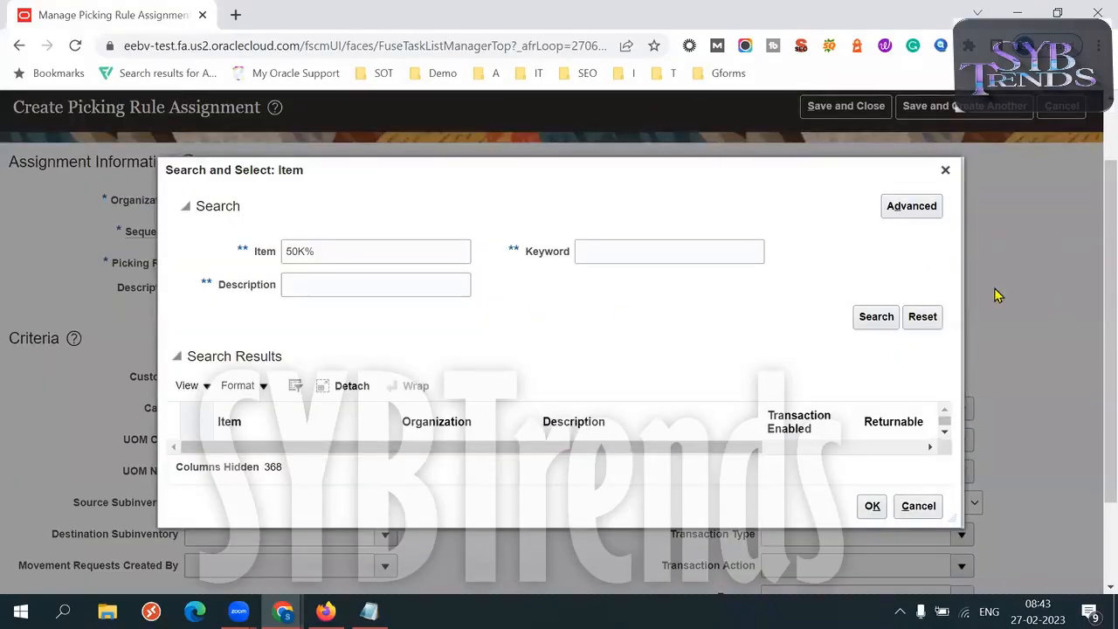
click(876, 318)
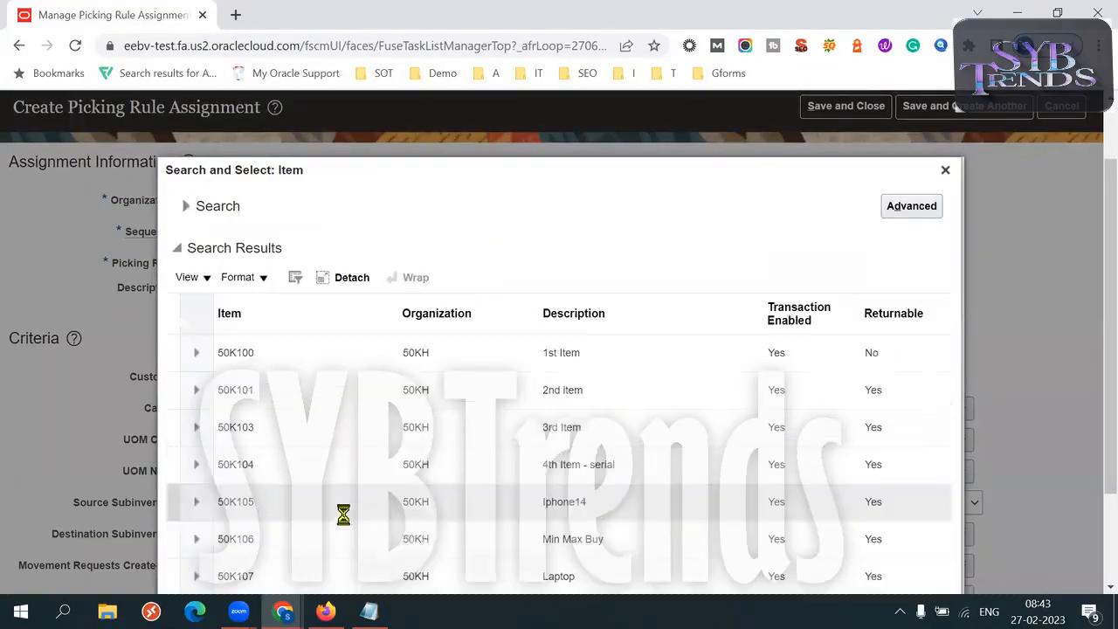
click(441, 427)
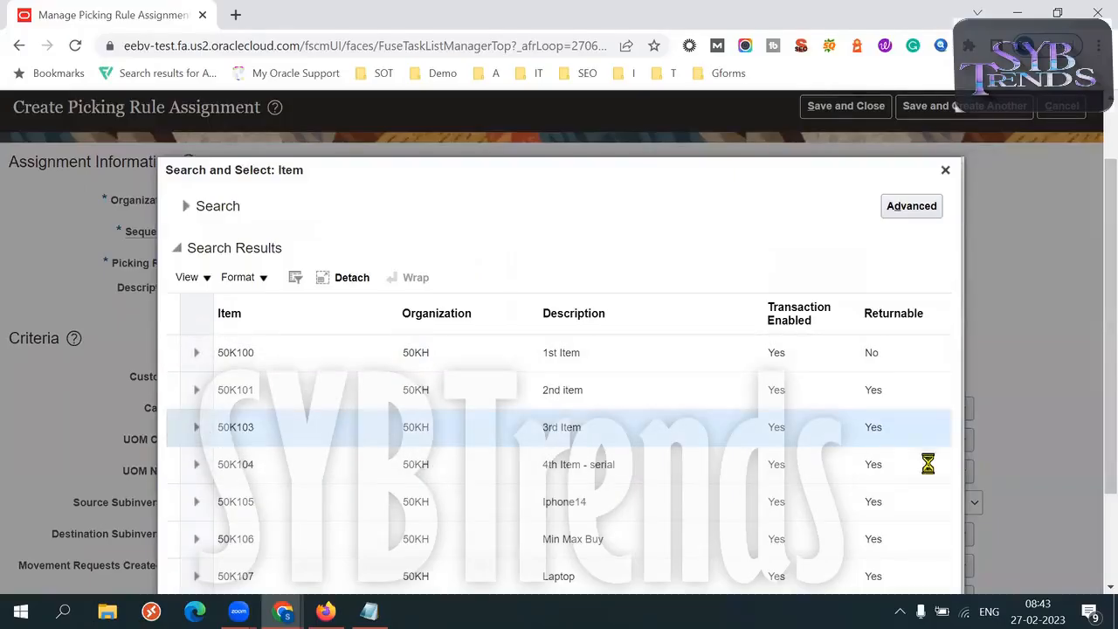
scroll(1092, 361, down, 1)
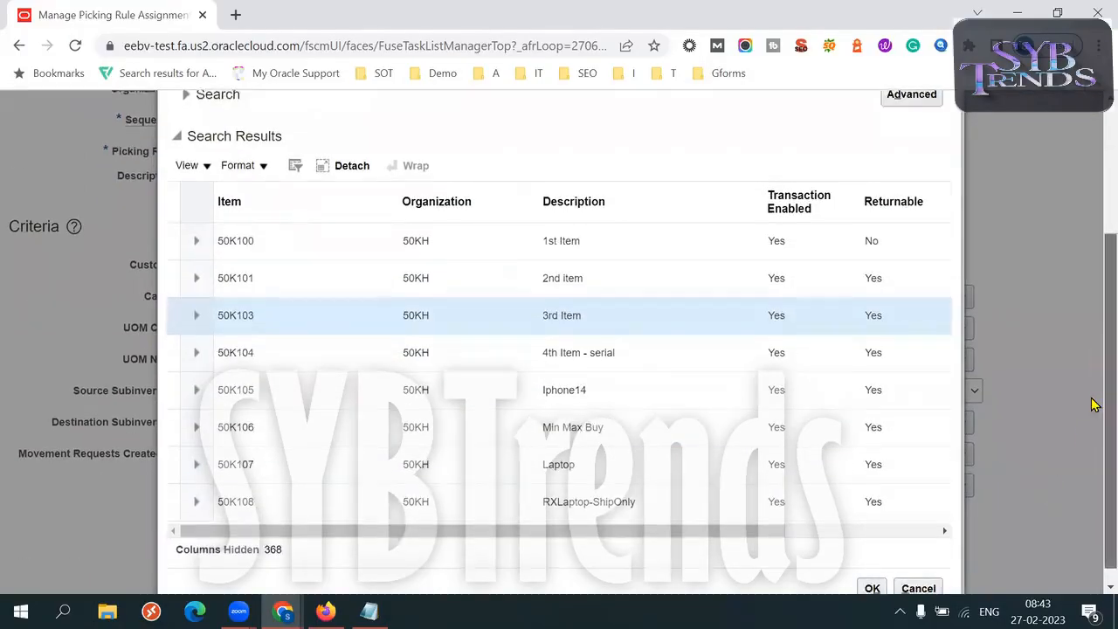
scroll(1092, 361, down, 1)
click(871, 577)
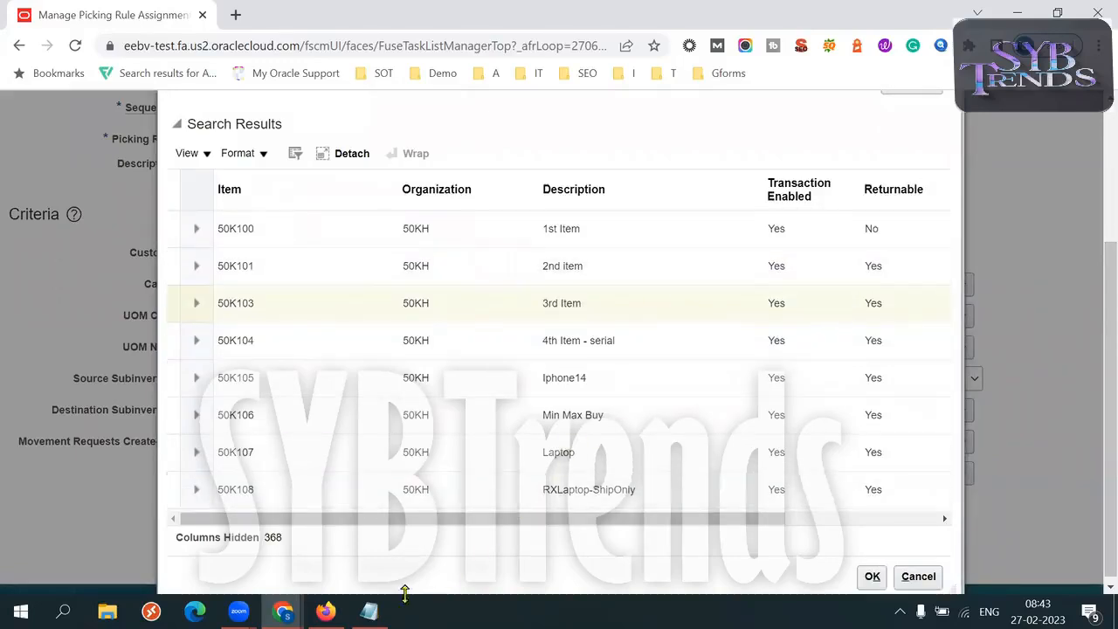
click(369, 611)
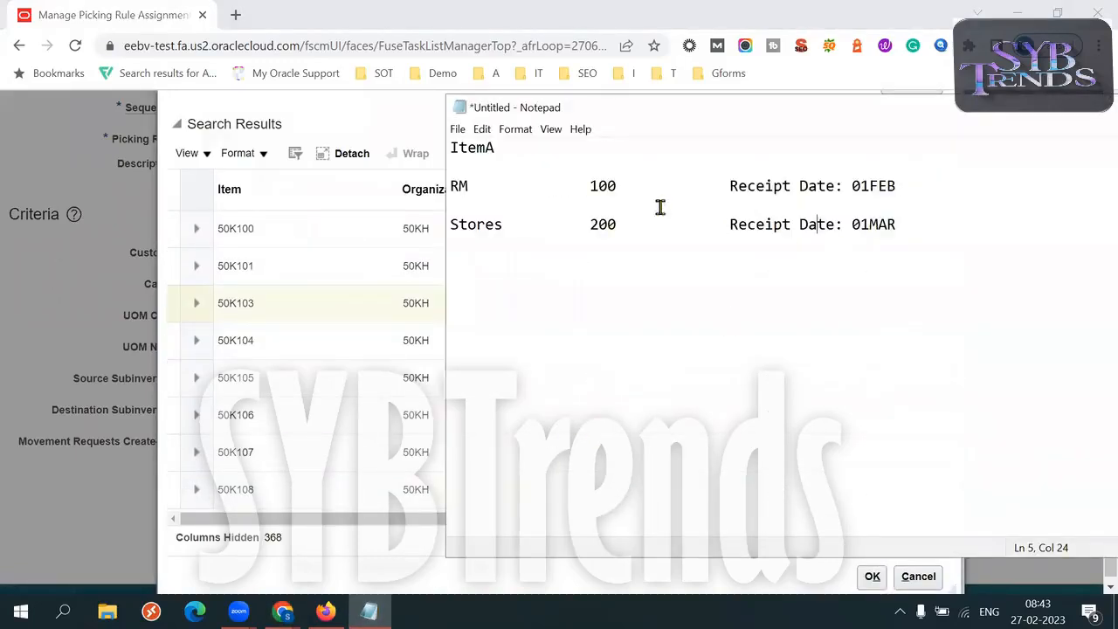
drag(451, 148, 585, 214)
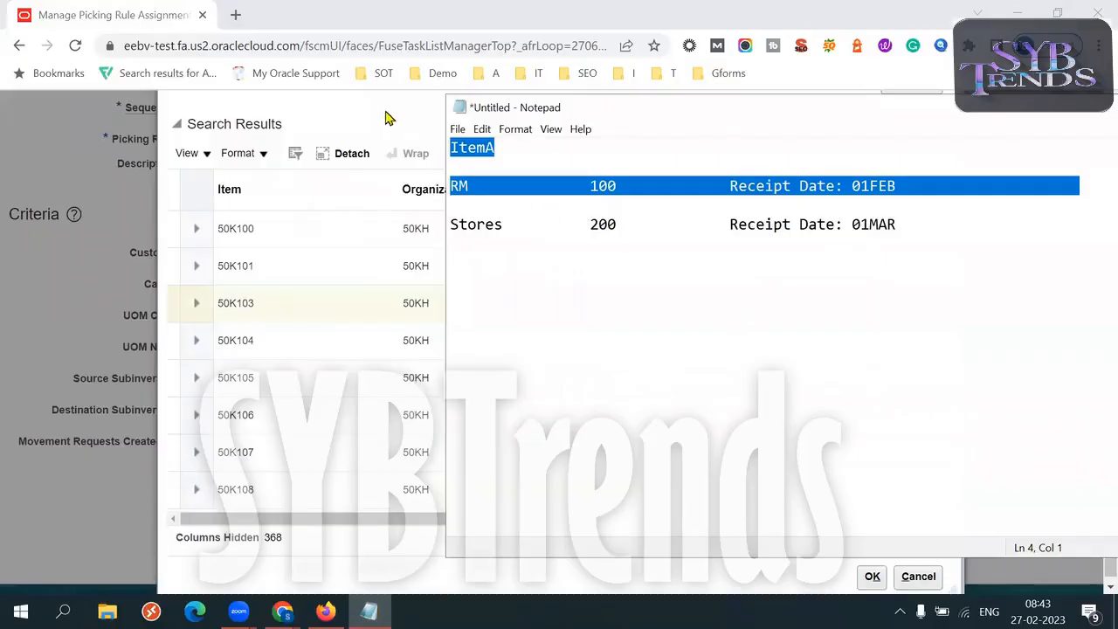
key(alt+Tab)
click(873, 576)
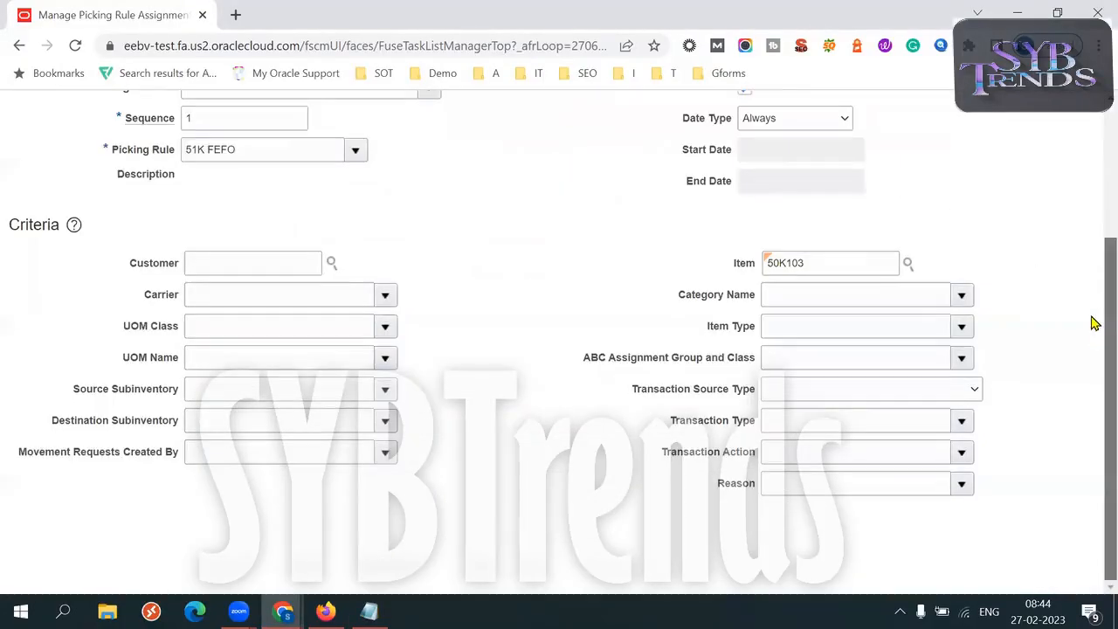
Save and close the new picking rule assignment, and return to the Inventory Management setup tasks
scroll(1093, 320, up, 3)
click(845, 130)
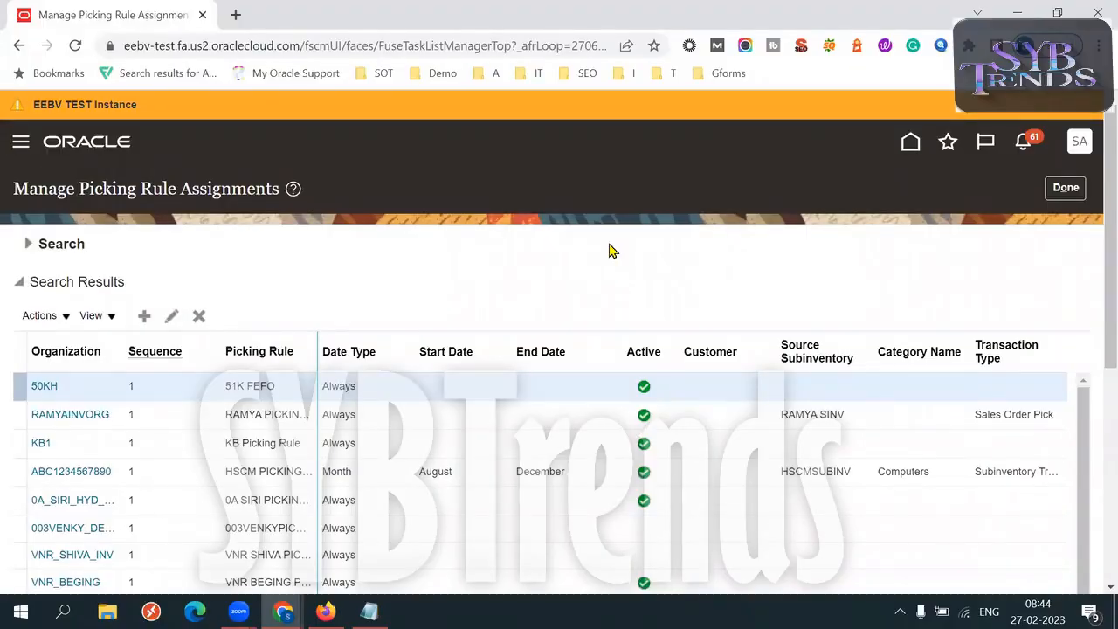
click(1065, 187)
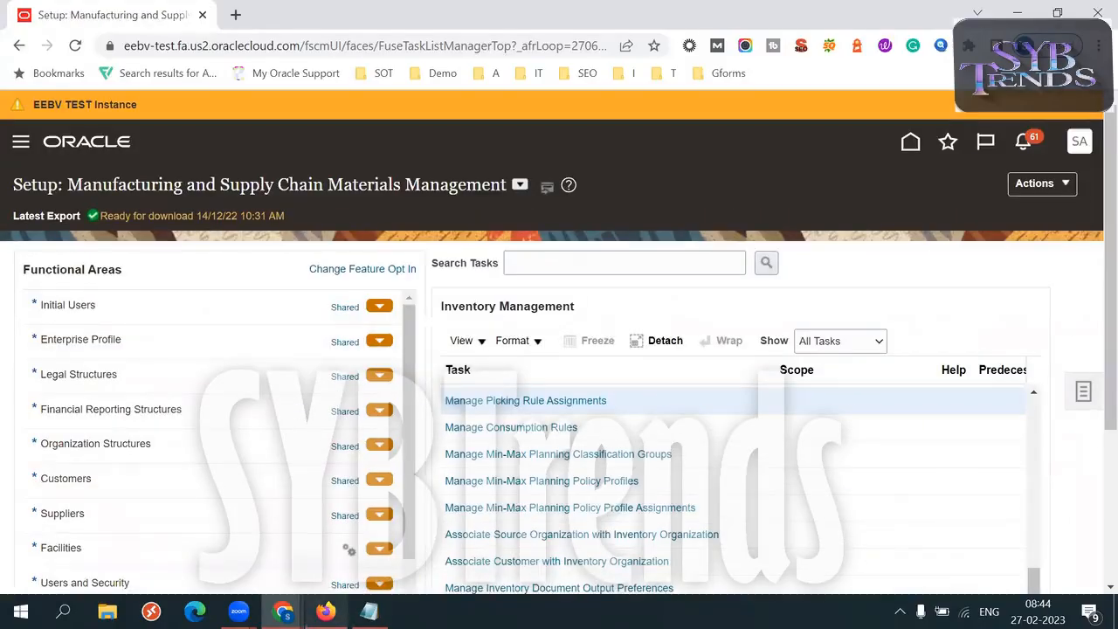
Switch to Firefox, release the 50K Three Step pick wave immediately, and check the pick slip and pick counts in the confirmation
click(325, 611)
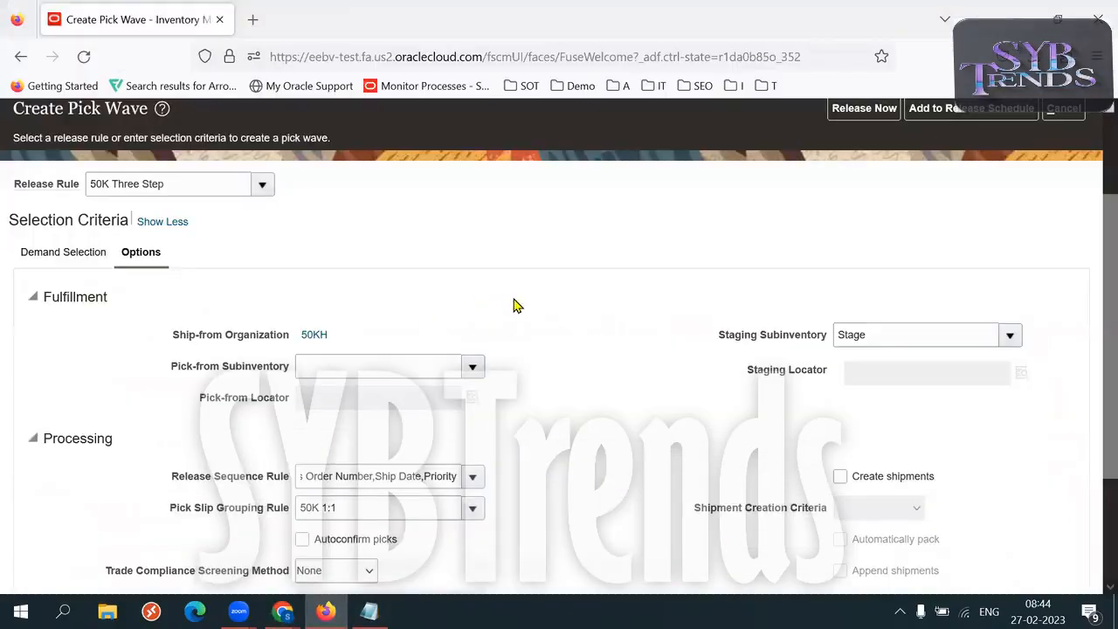
key(F11)
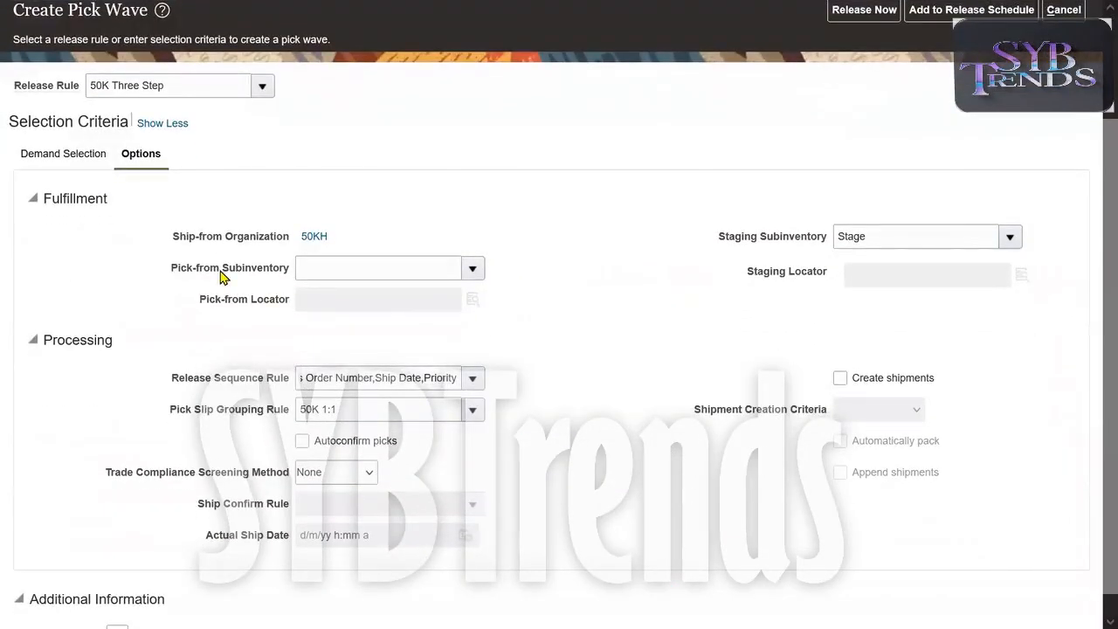
triple_click(221, 272)
click(634, 317)
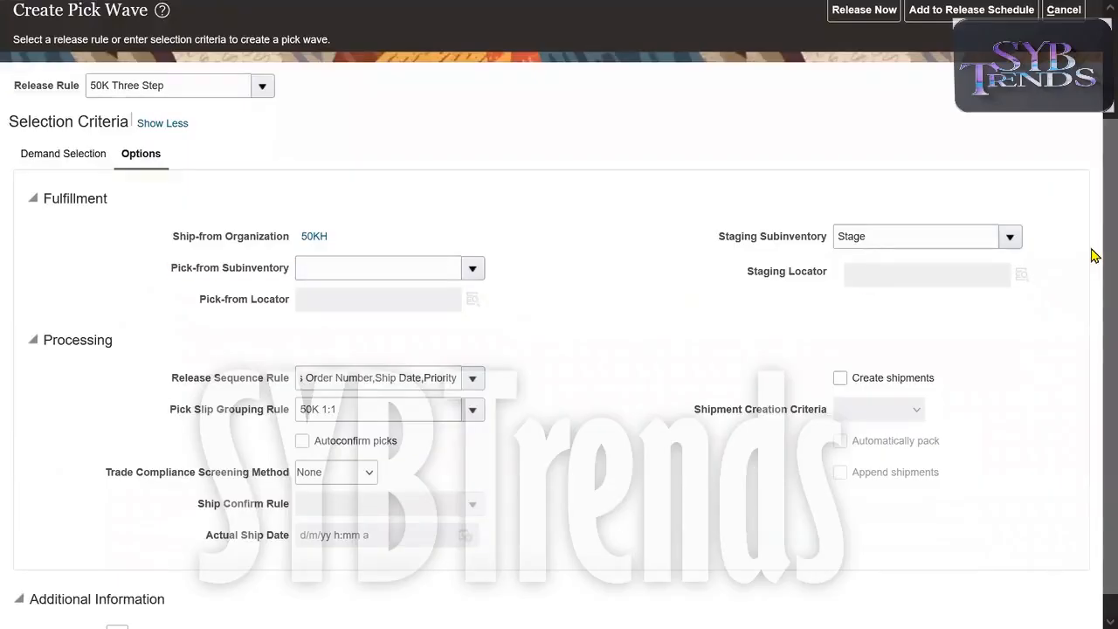
scroll(1090, 210, up, 2)
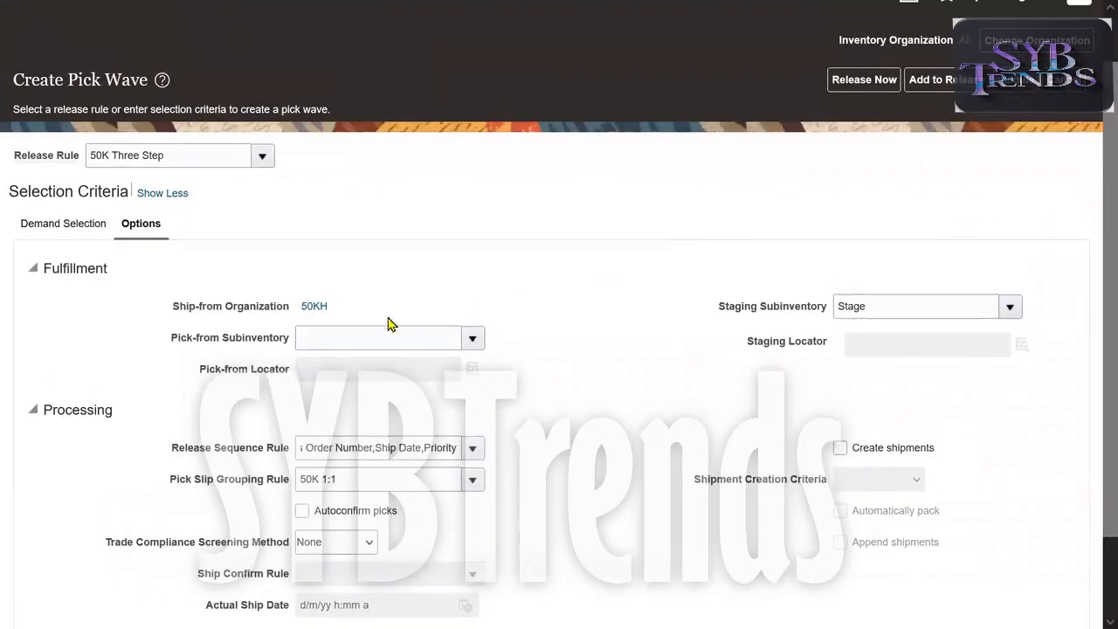
triple_click(234, 343)
click(582, 242)
click(871, 86)
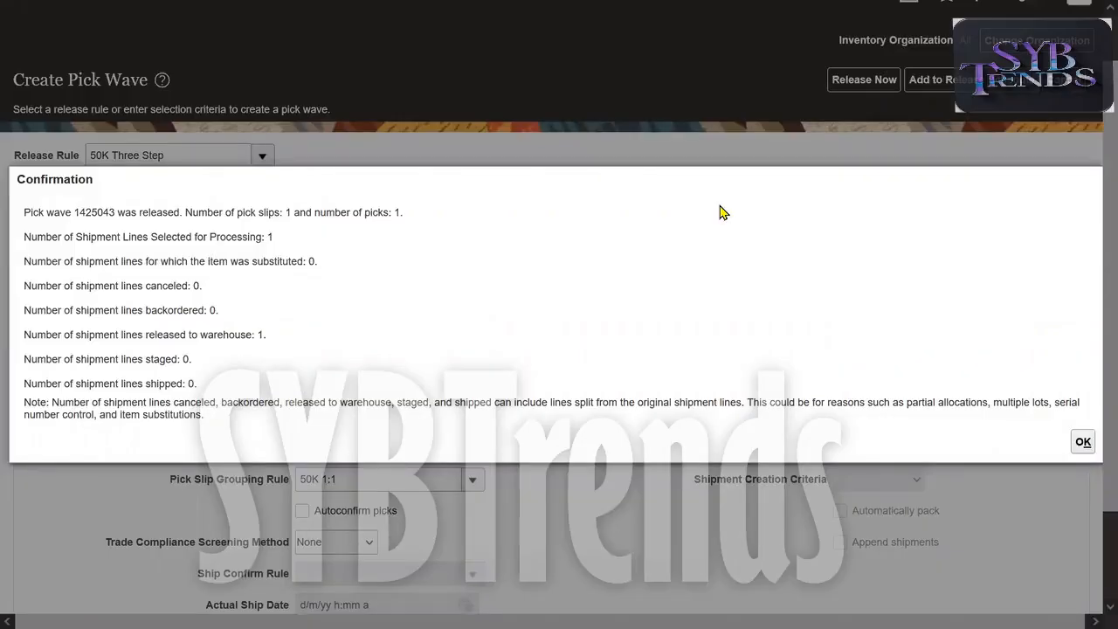
drag(213, 213, 396, 212)
click(449, 219)
drag(230, 212, 293, 212)
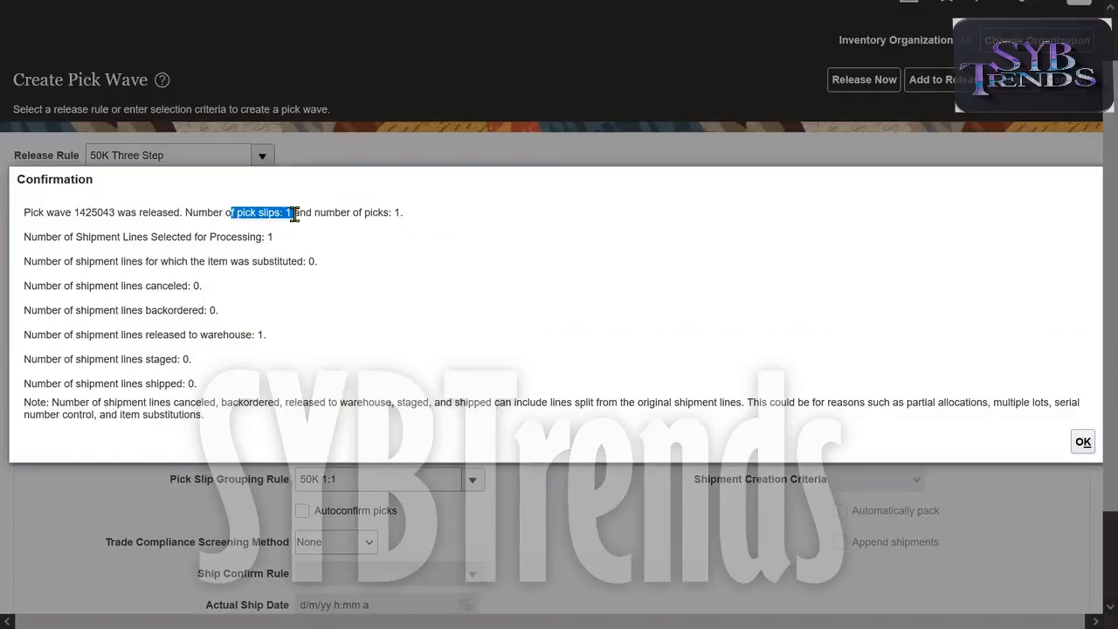
drag(388, 213, 403, 212)
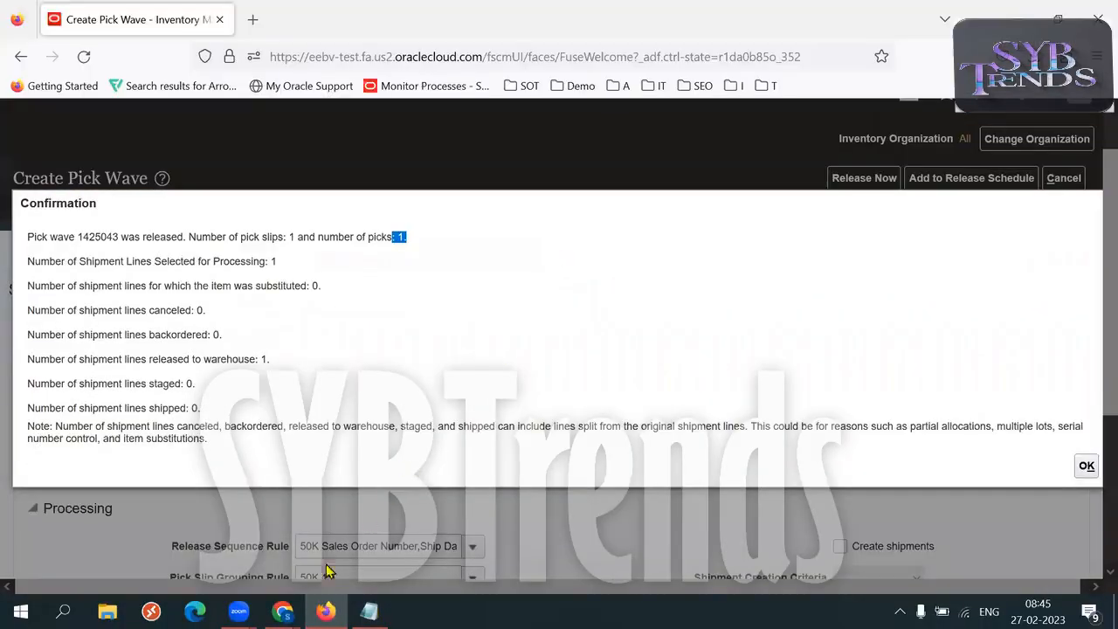
Switch to the Chrome setup window, return to the home page and open Scheduled Processes under Tools
mouse_move(282, 612)
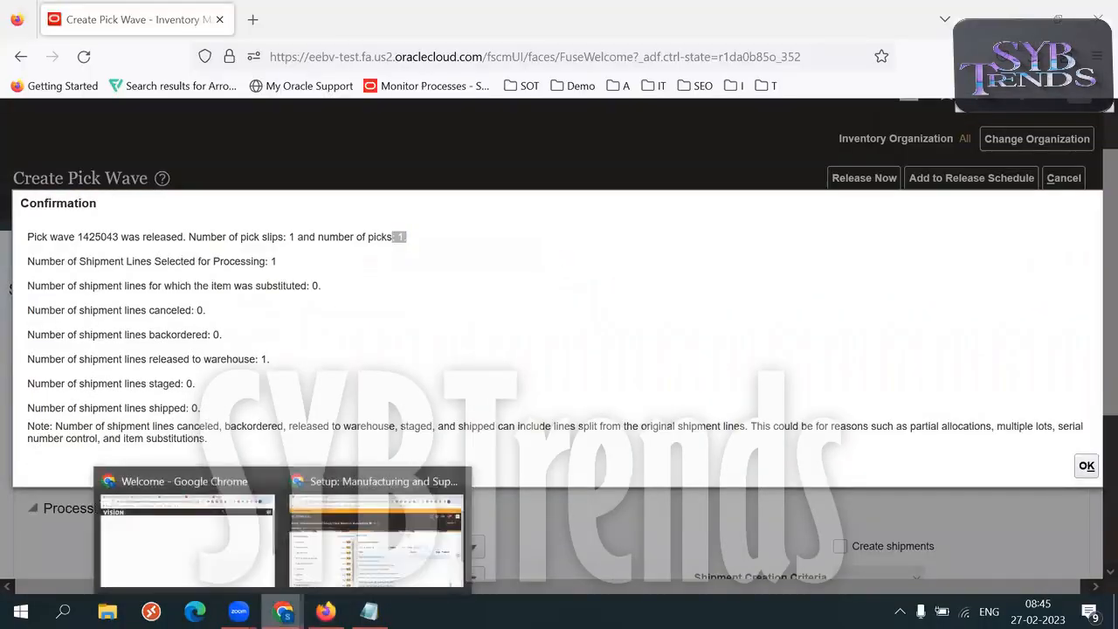
click(352, 557)
click(911, 141)
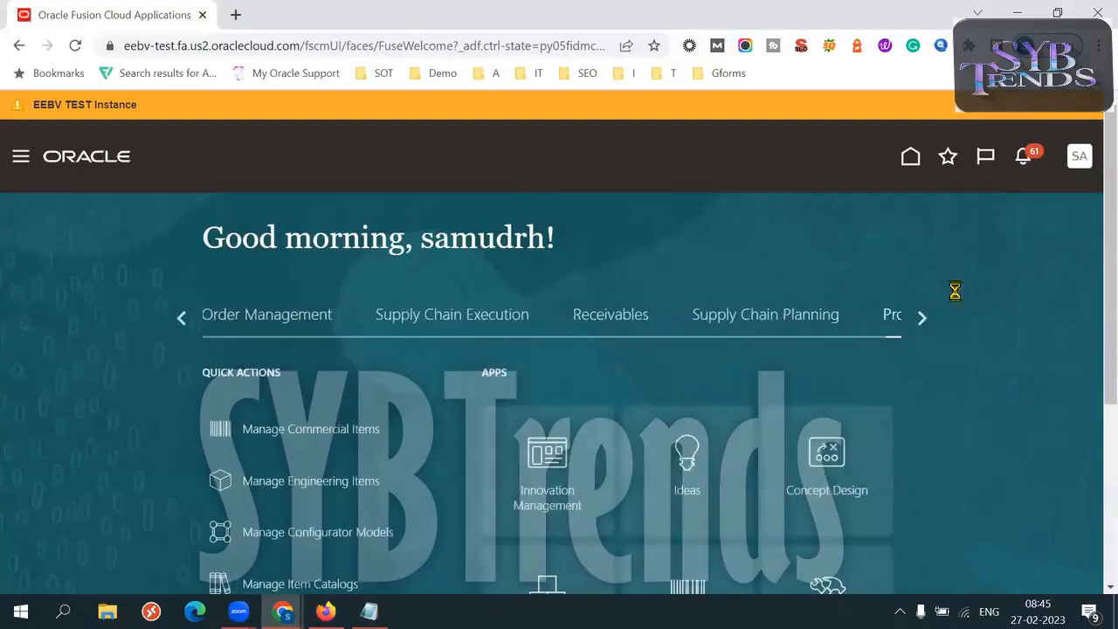
click(920, 328)
click(920, 328)
click(921, 328)
click(580, 320)
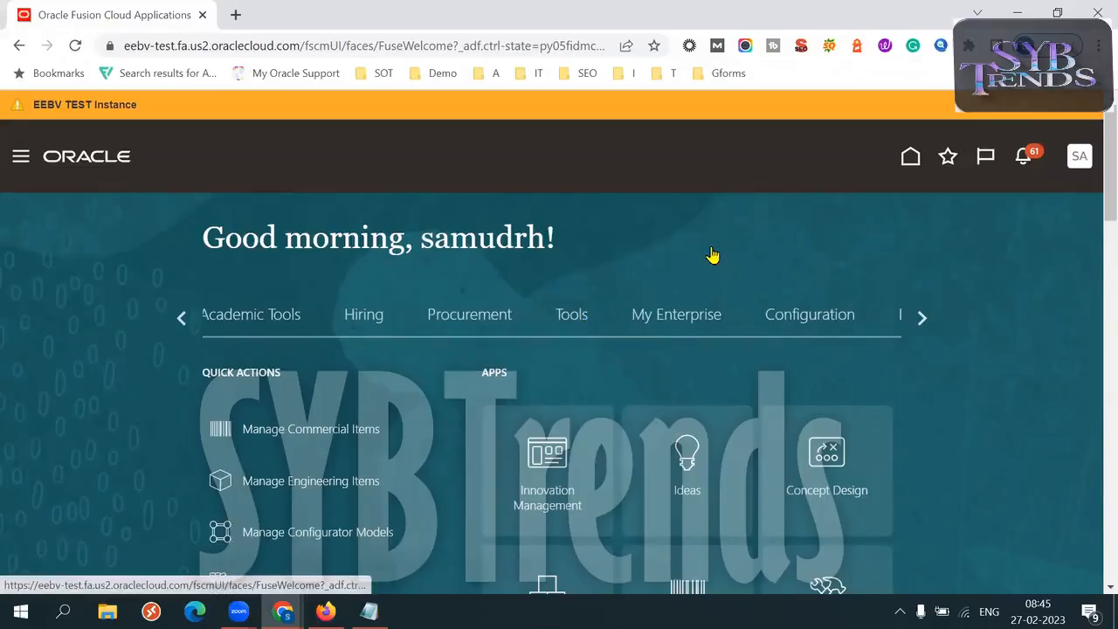
scroll(713, 254, down, 1)
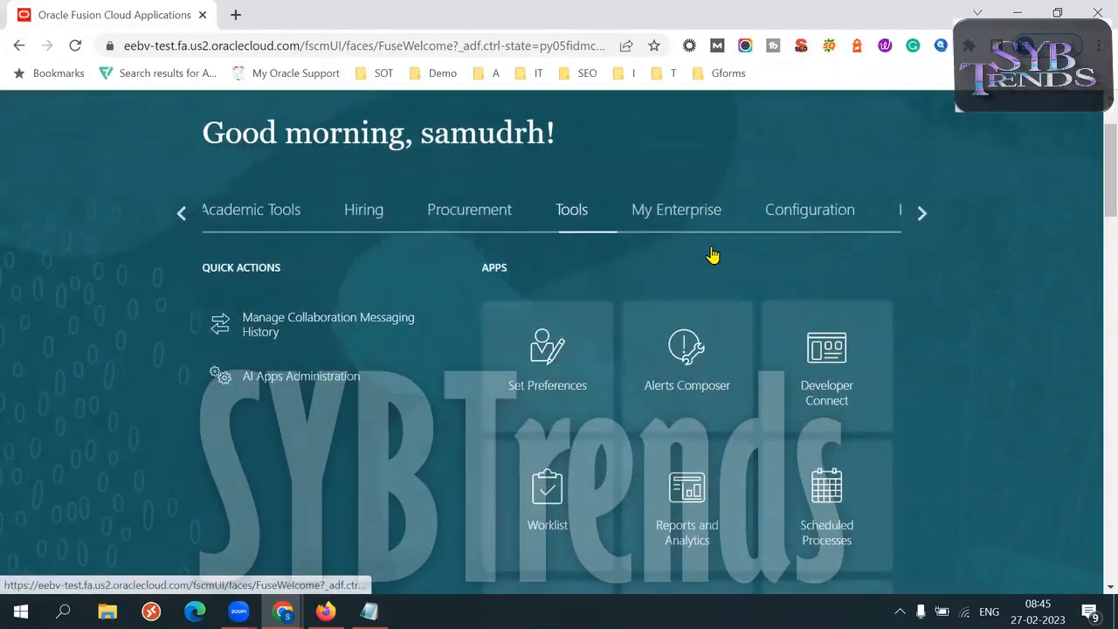
scroll(713, 254, down, 2)
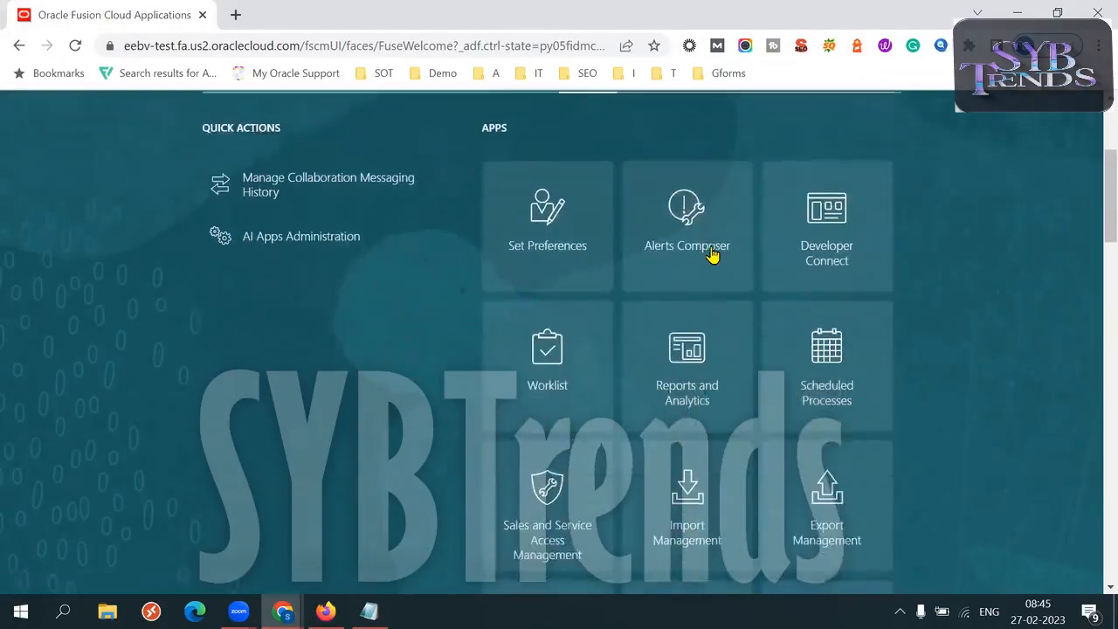
click(847, 310)
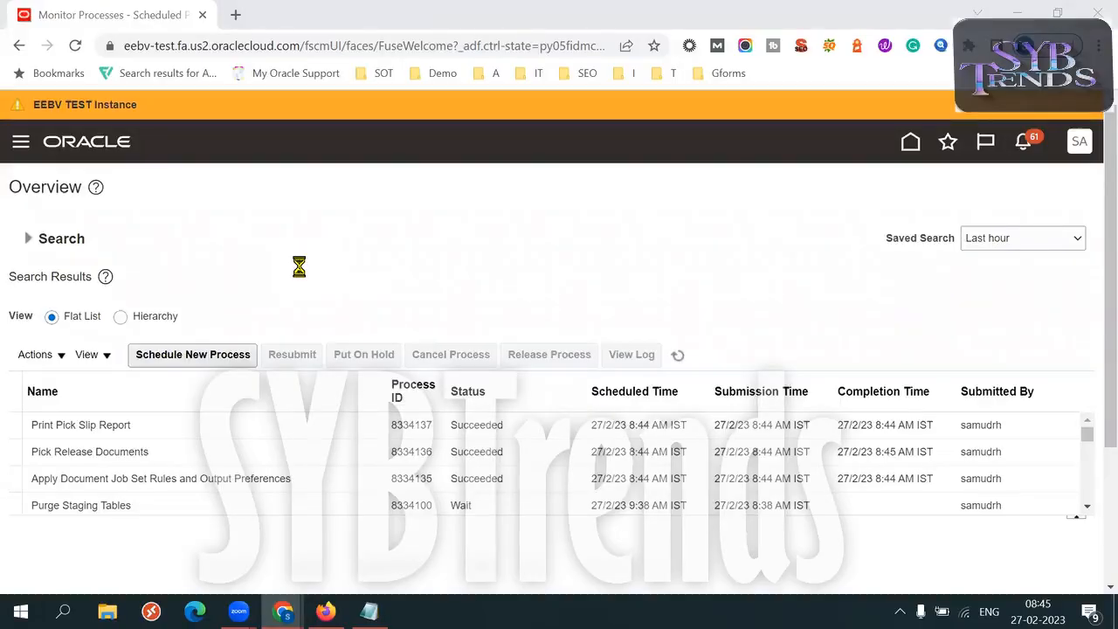
Show the process details of the latest Print Pick Slip Report run, down to its output documents
click(200, 449)
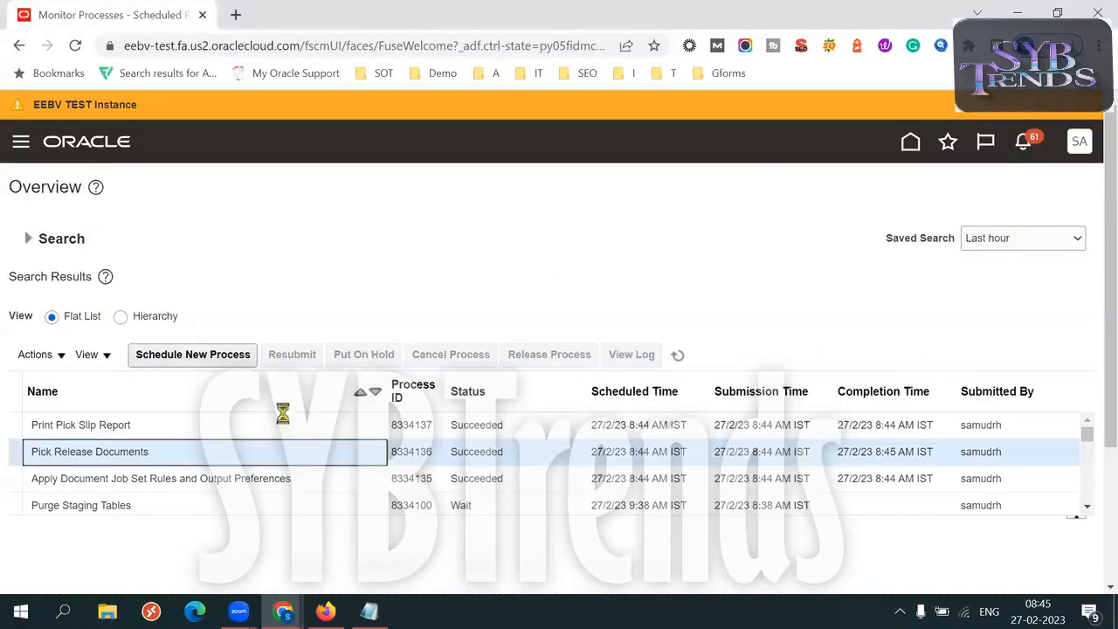
click(191, 426)
scroll(1092, 397, down, 2)
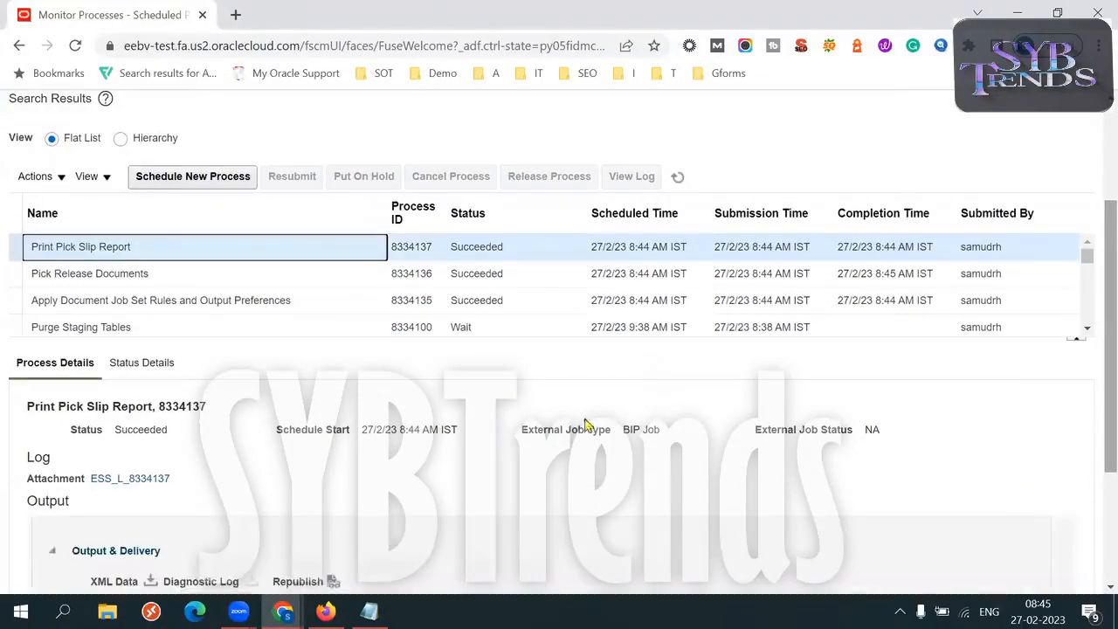
drag(163, 250, 378, 291)
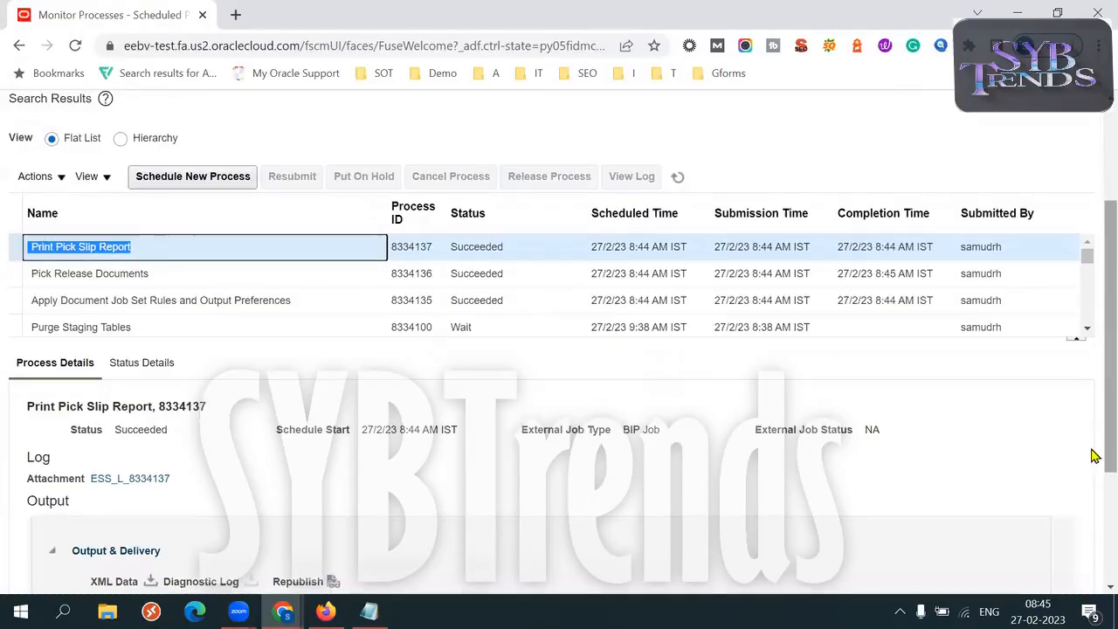
scroll(1092, 411, down, 1)
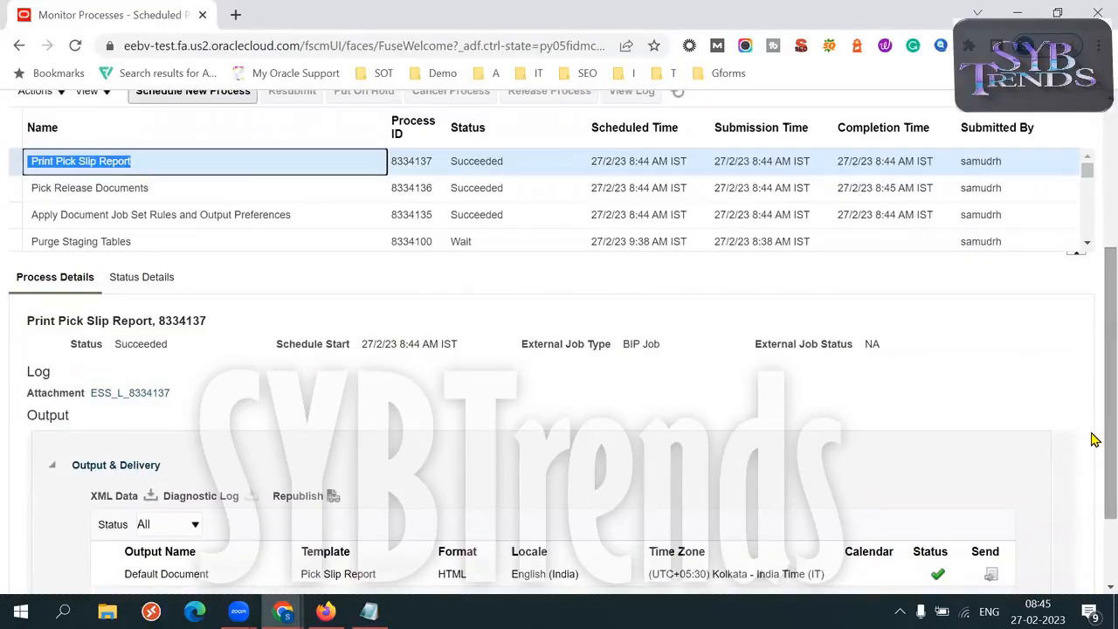
Republish the Print Pick Slip Report output, export it as a PDF and open the downloaded file
click(154, 168)
scroll(1091, 392, down, 1)
click(334, 443)
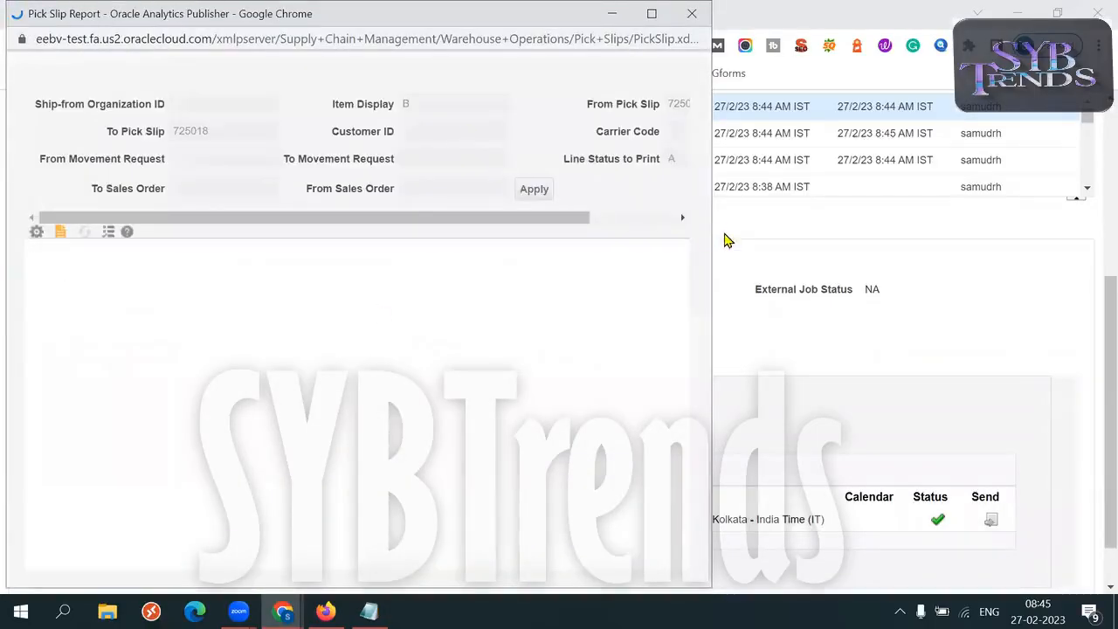
click(645, 245)
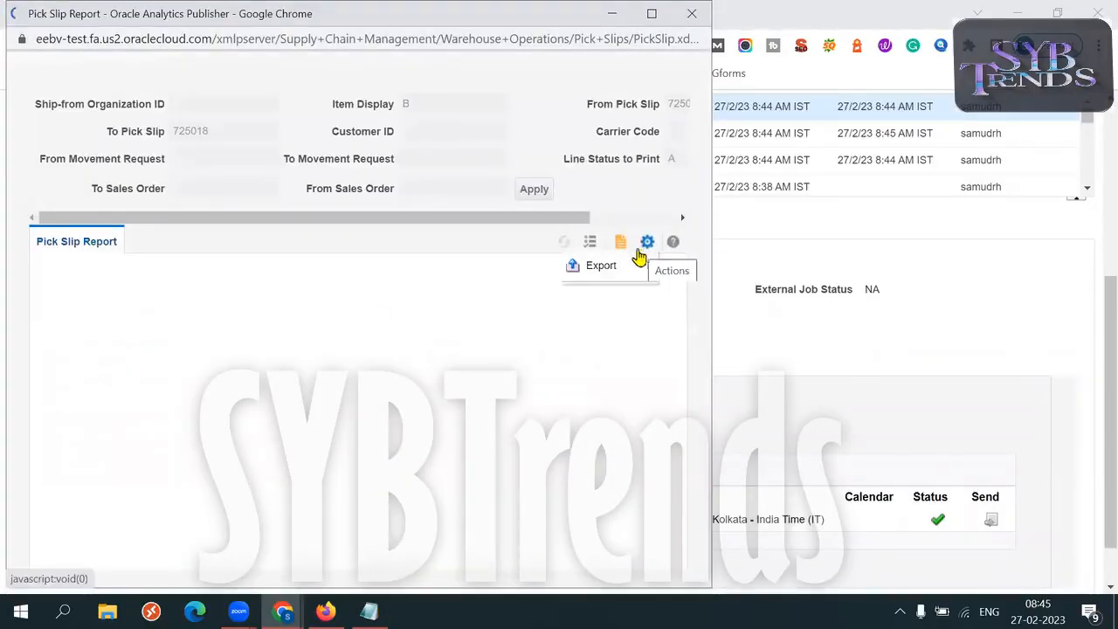
mouse_move(606, 279)
click(479, 305)
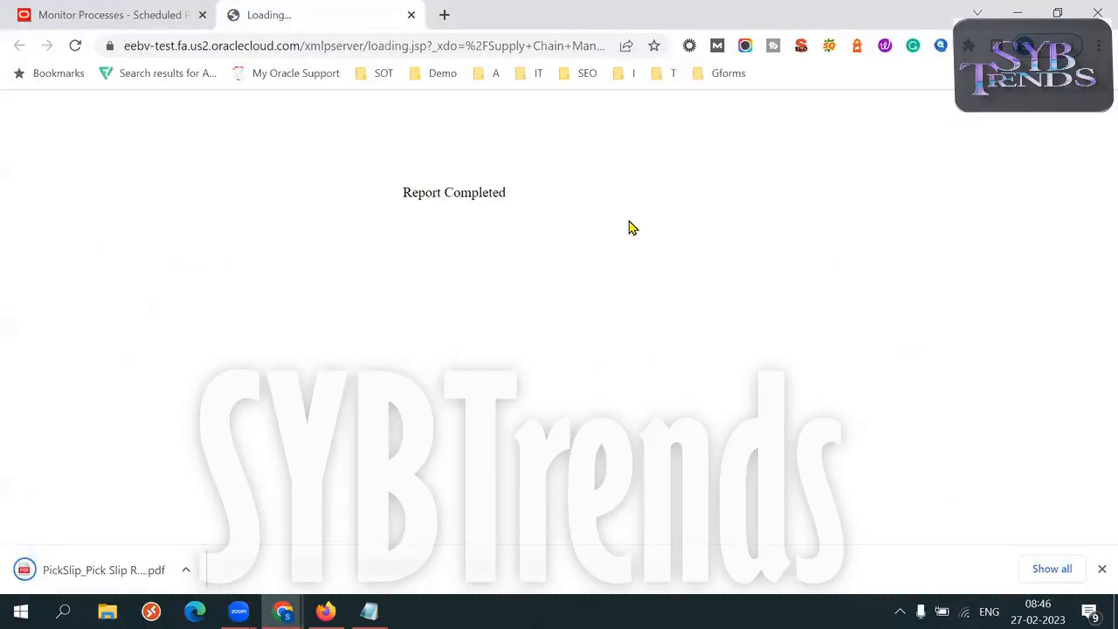
click(101, 572)
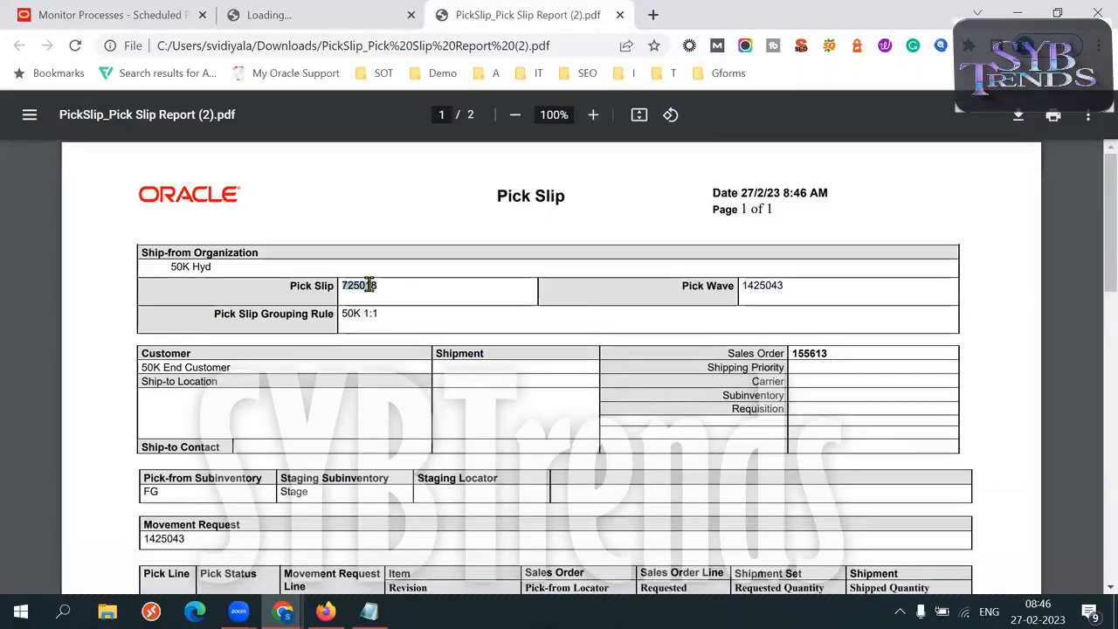
Examine the pick slip's header details, including the pick slip number, pick-from subinventory and movement request
triple_click(370, 284)
click(435, 385)
scroll(436, 382, down, 3)
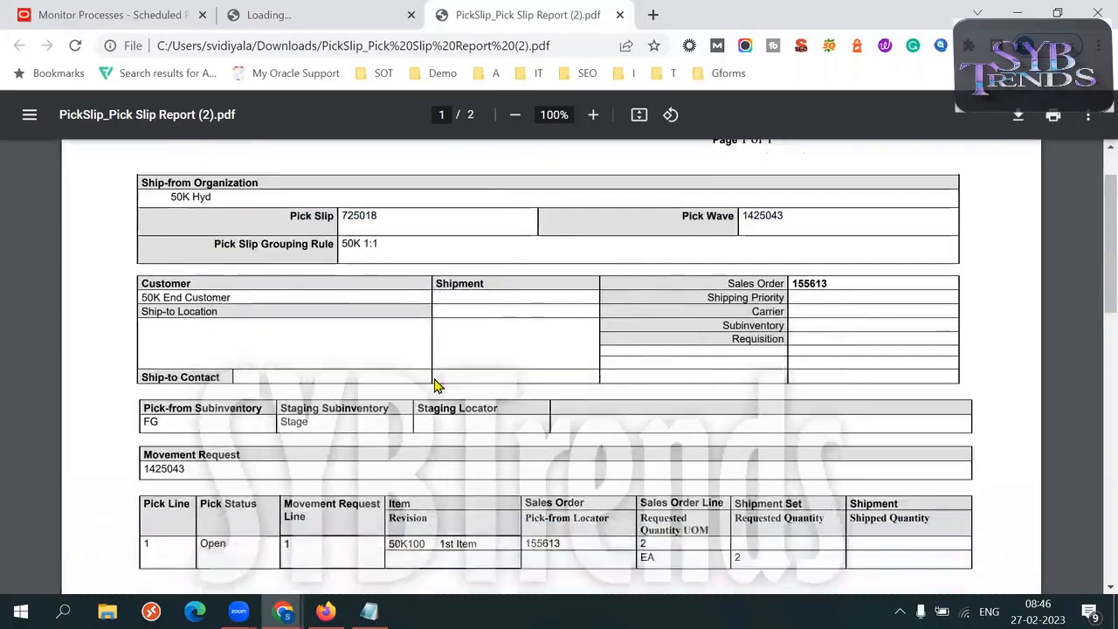
triple_click(154, 318)
click(154, 318)
double_click(154, 318)
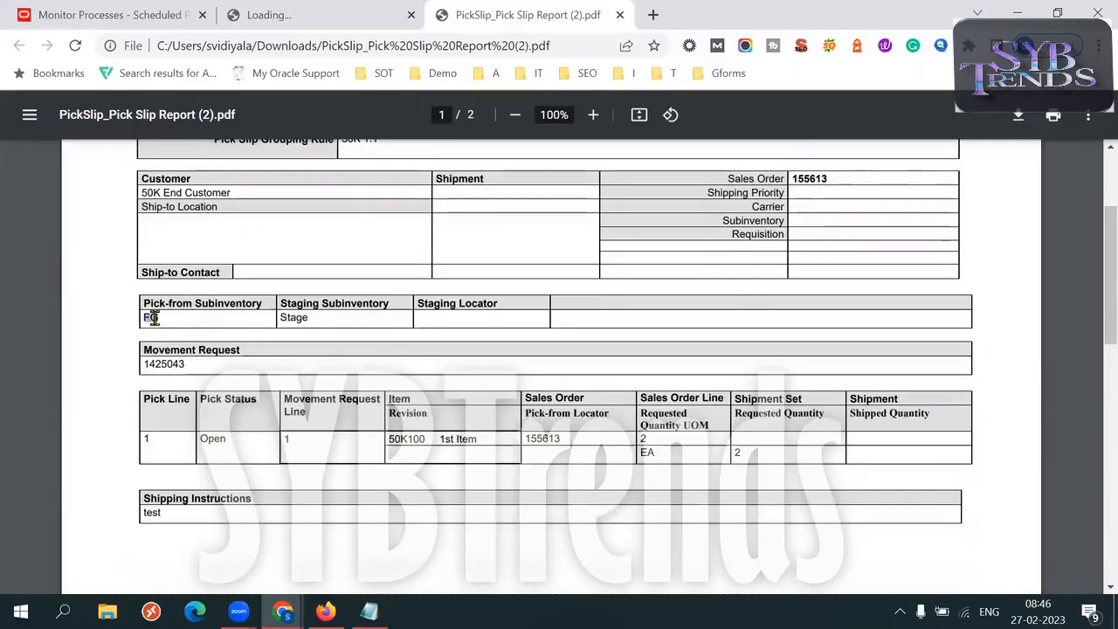
double_click(164, 363)
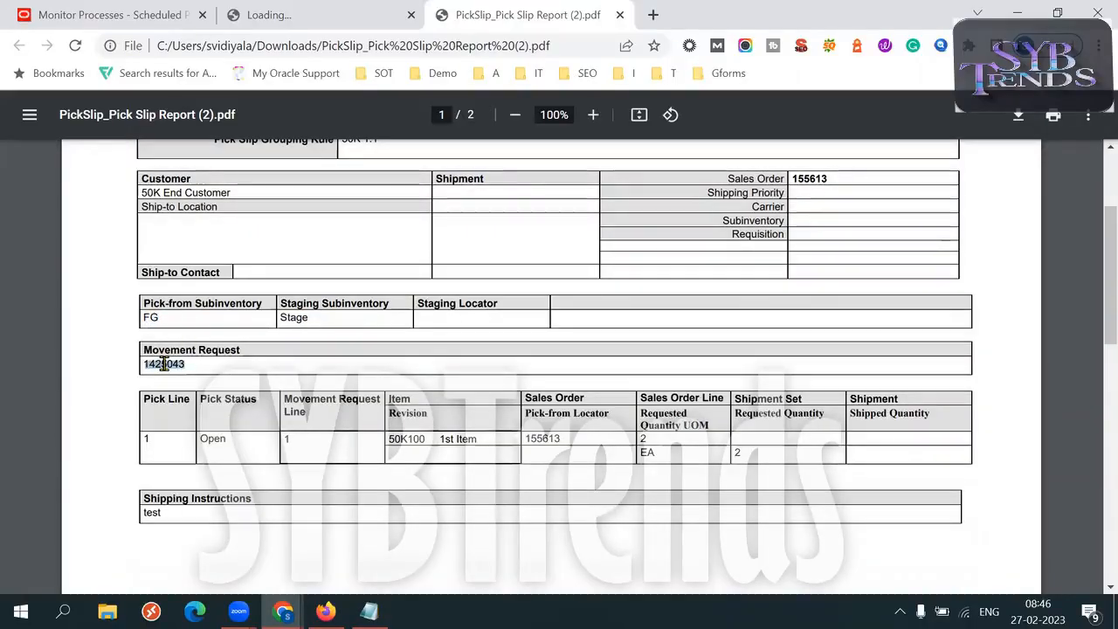
double_click(163, 363)
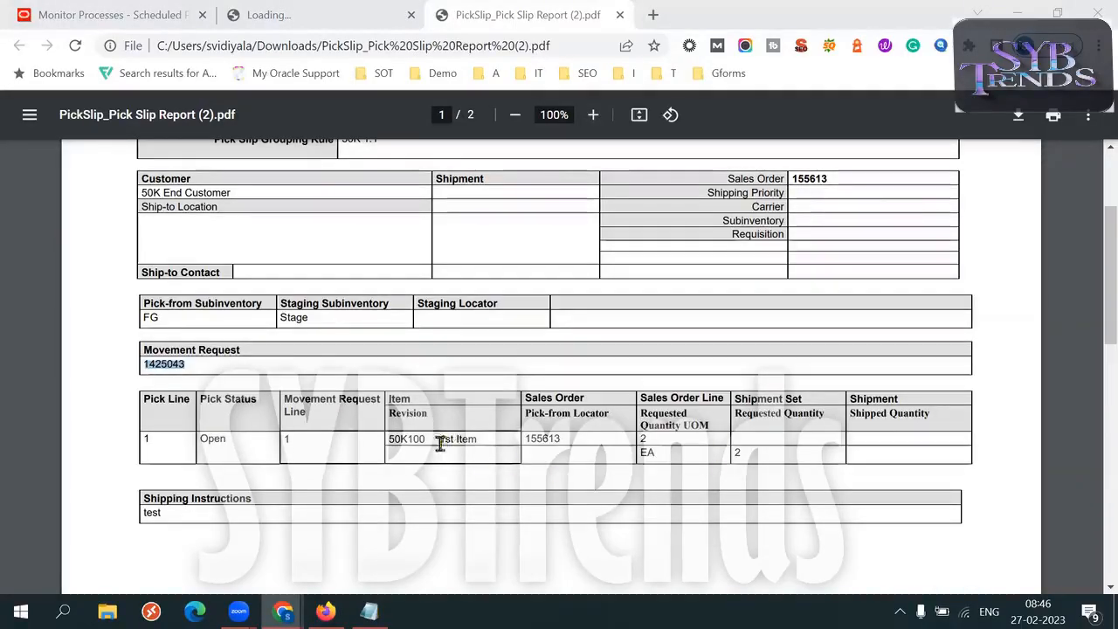
Examine the pick line's item, sales order, unit of measure and requested quantity, and look through the rest of the report
double_click(406, 438)
double_click(536, 440)
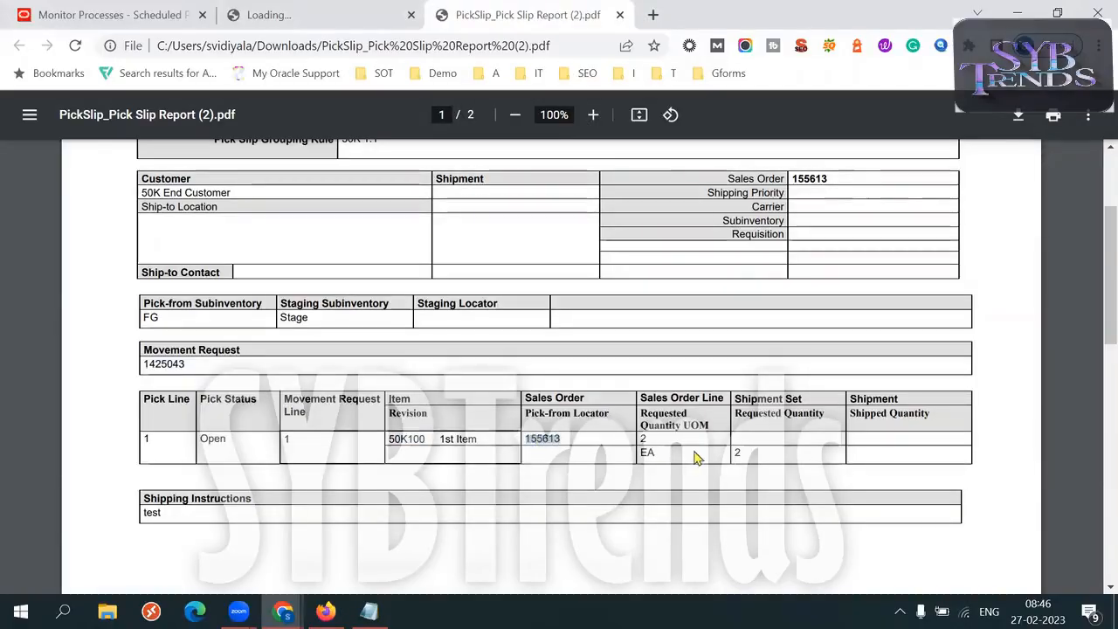
drag(641, 398, 723, 399)
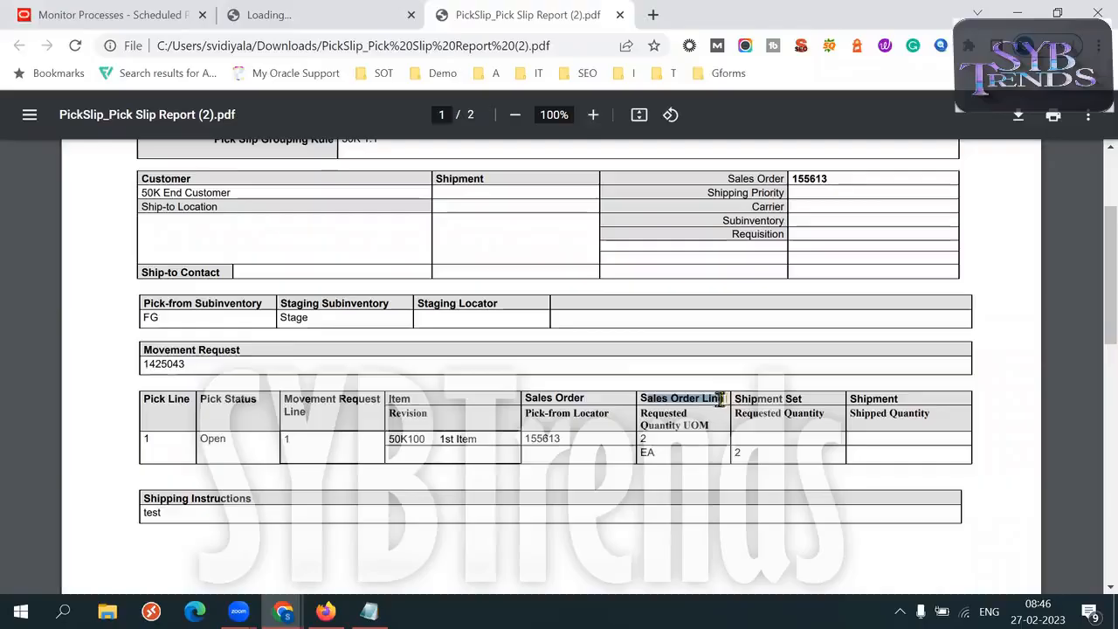
click(649, 412)
drag(649, 412, 667, 455)
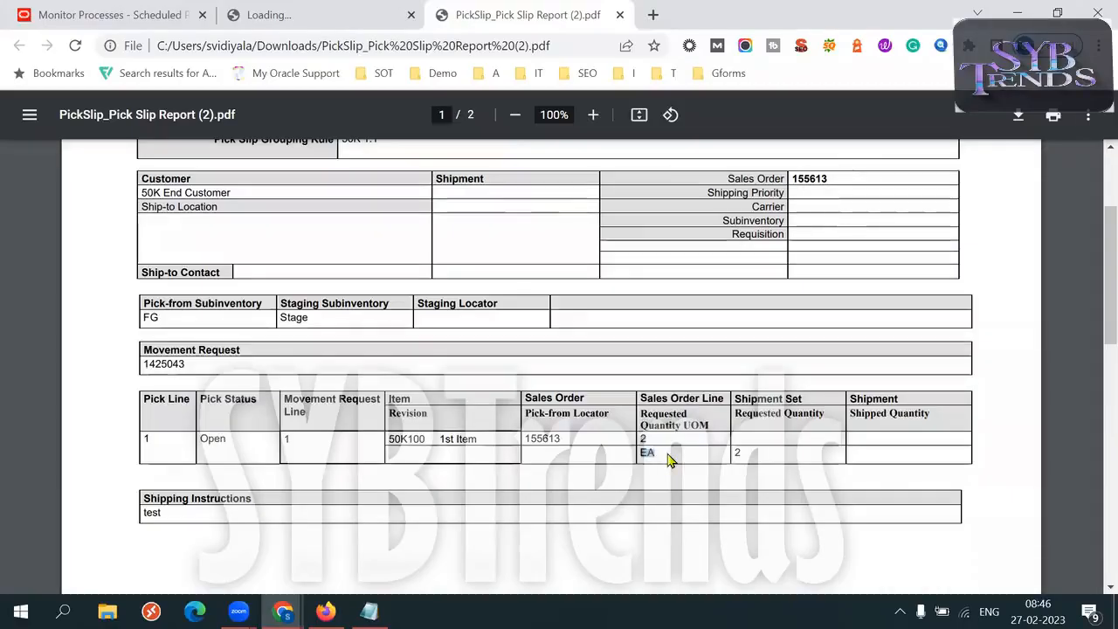
drag(736, 414, 797, 415)
click(774, 452)
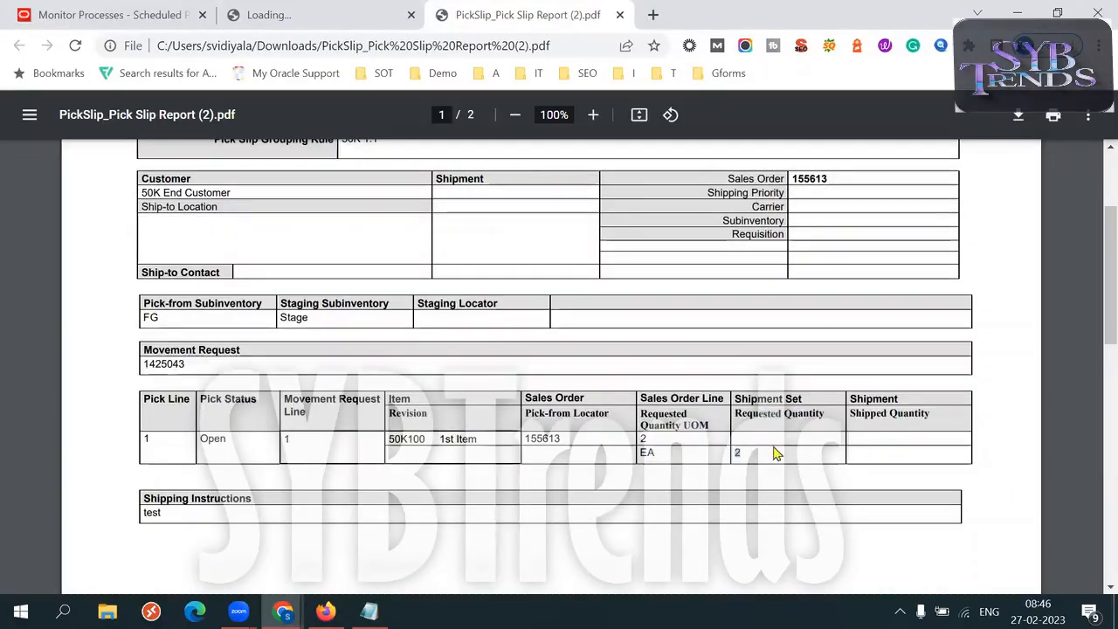
scroll(616, 496, down, 3)
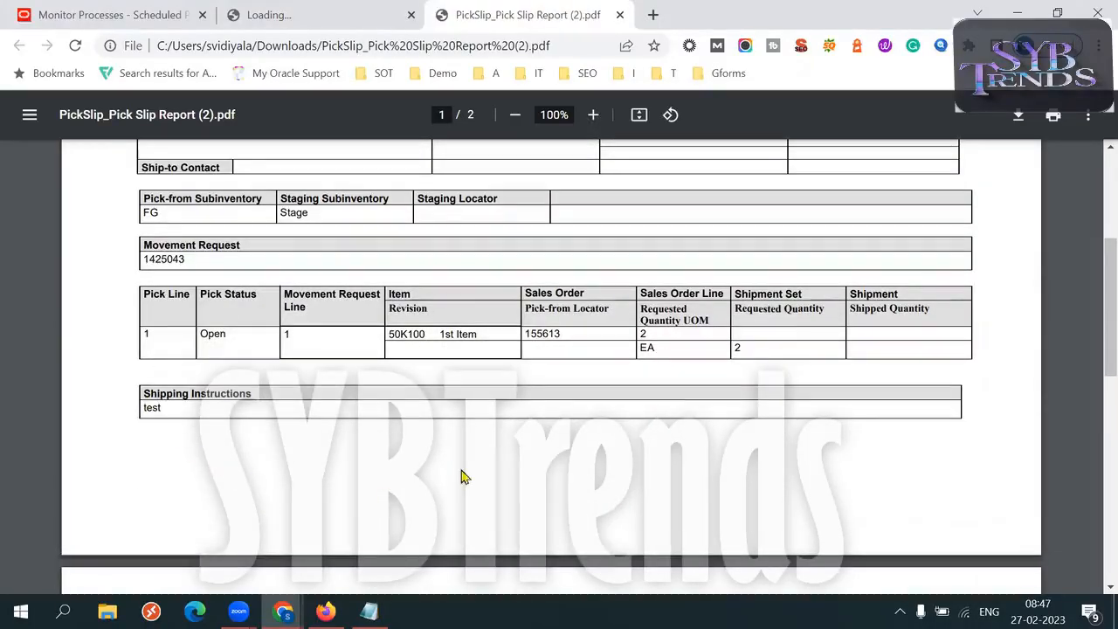
scroll(464, 476, down, 8)
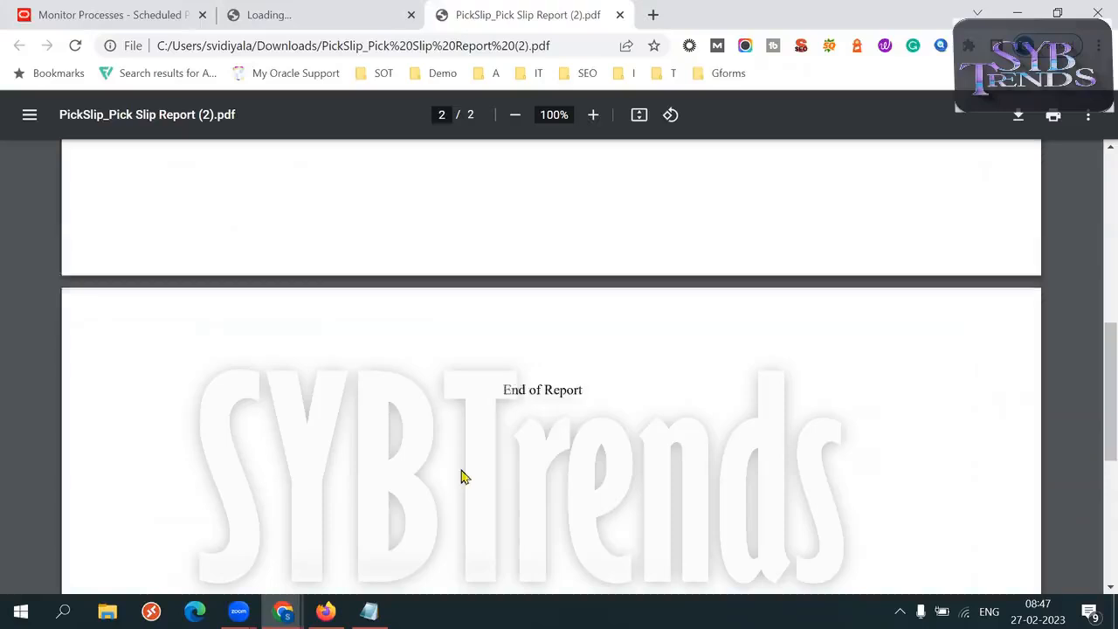
scroll(463, 476, up, 12)
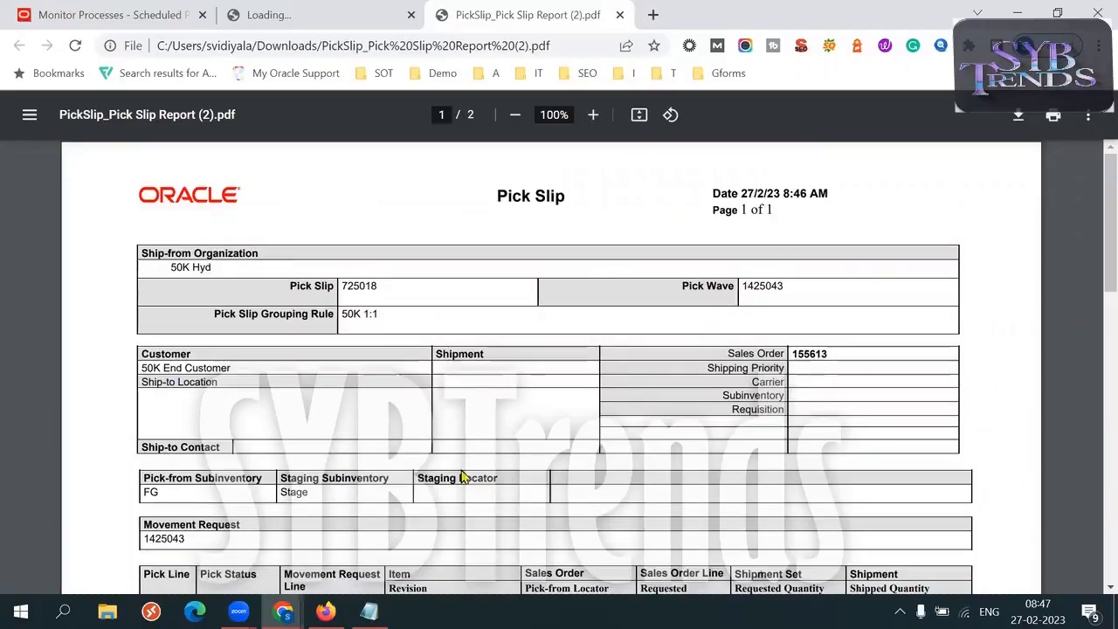
scroll(462, 475, down, 2)
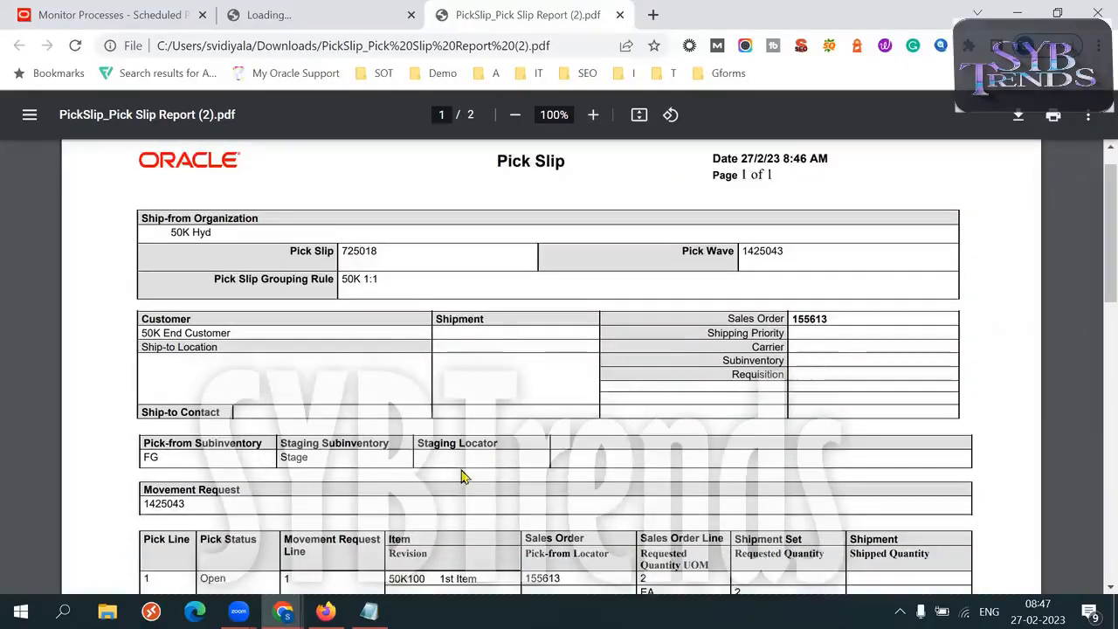
scroll(462, 476, down, 2)
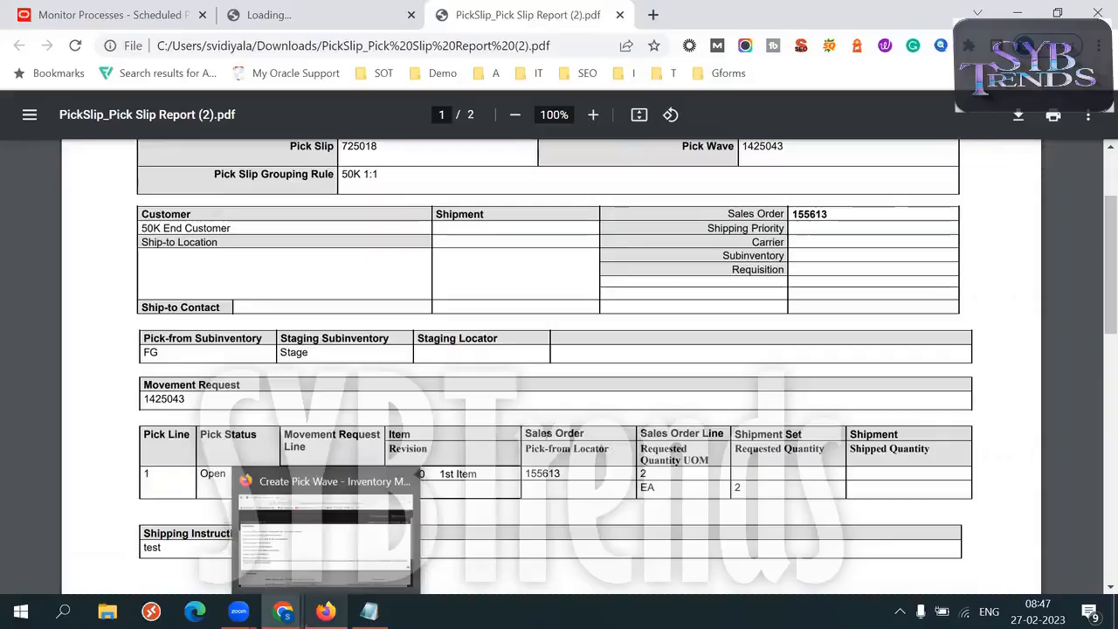
Switch to Firefox and open the Confirm Pick Slips search page
click(325, 611)
click(1083, 471)
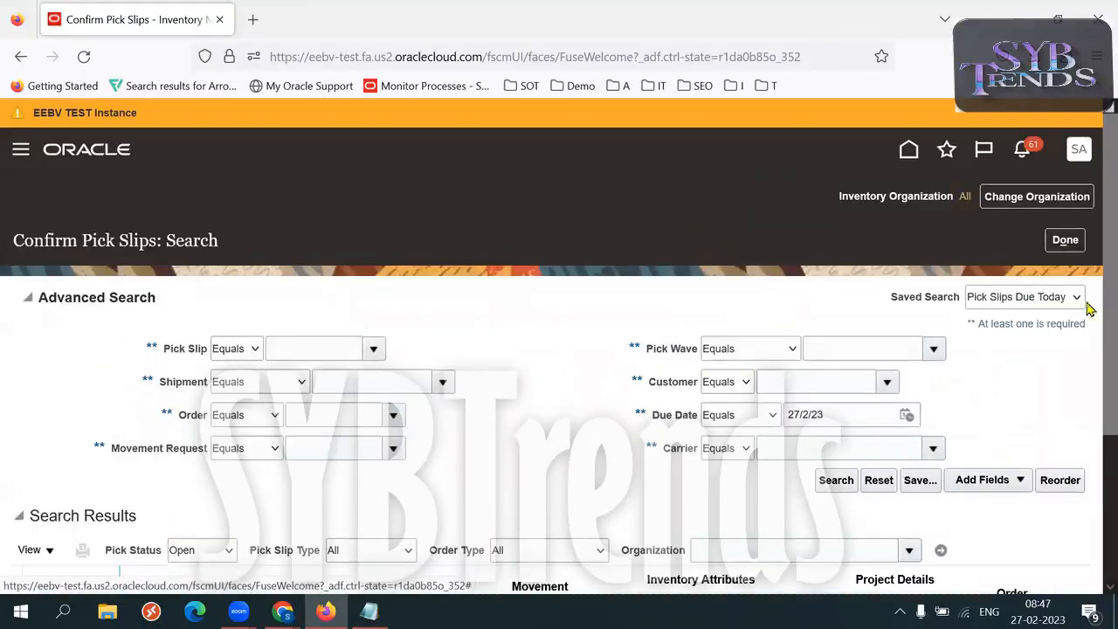
scroll(402, 289, down, 1)
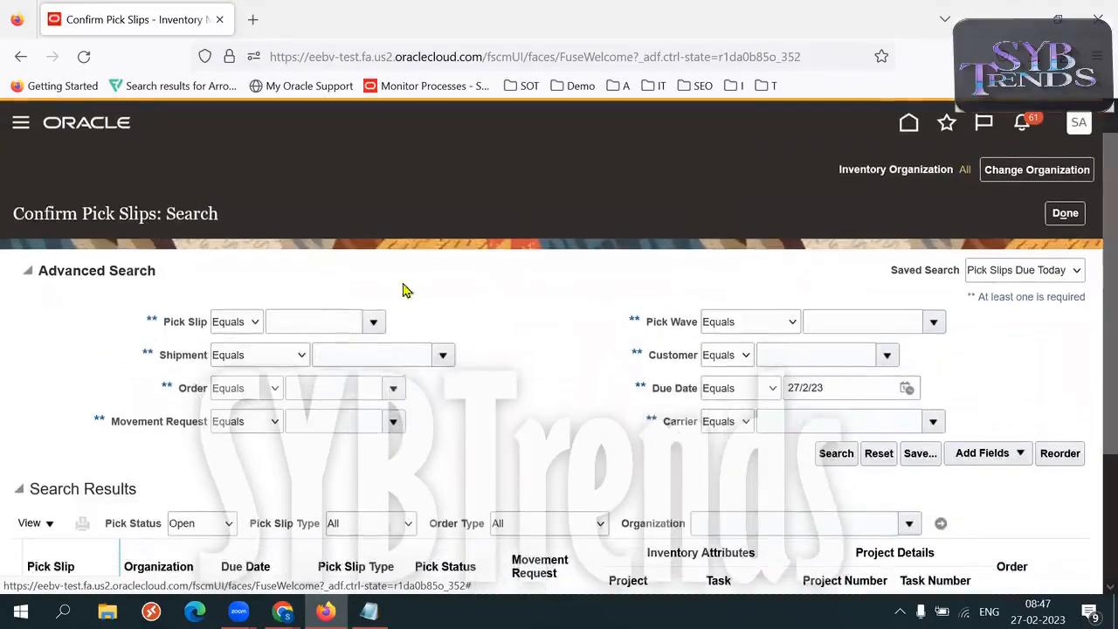
triple_click(123, 214)
click(512, 269)
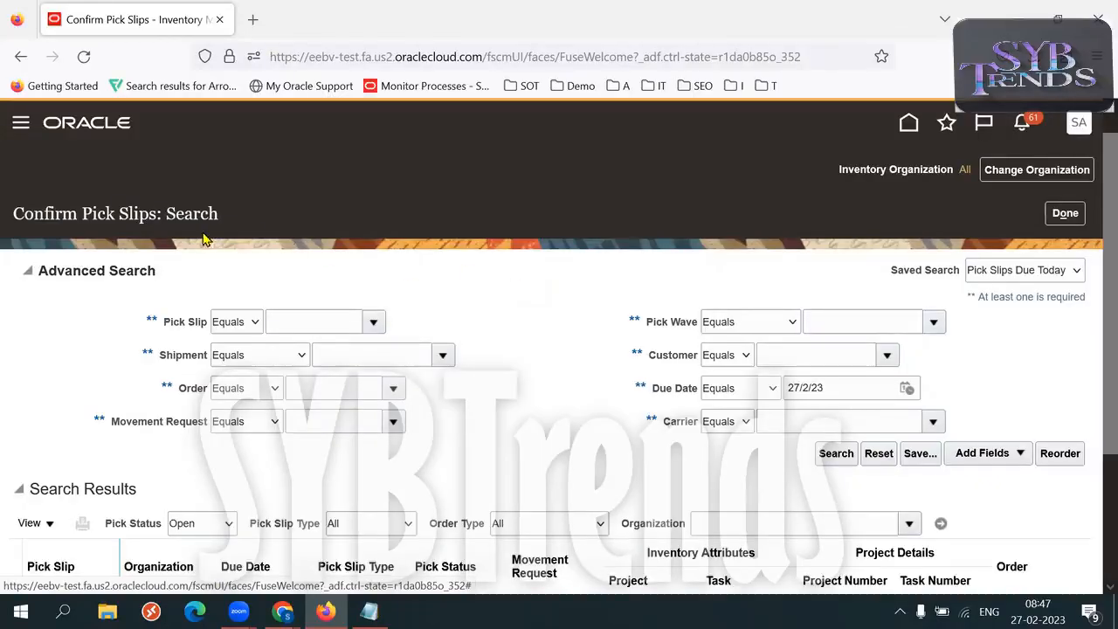
triple_click(140, 217)
triple_click(141, 217)
double_click(140, 217)
click(432, 254)
scroll(1091, 330, down, 1)
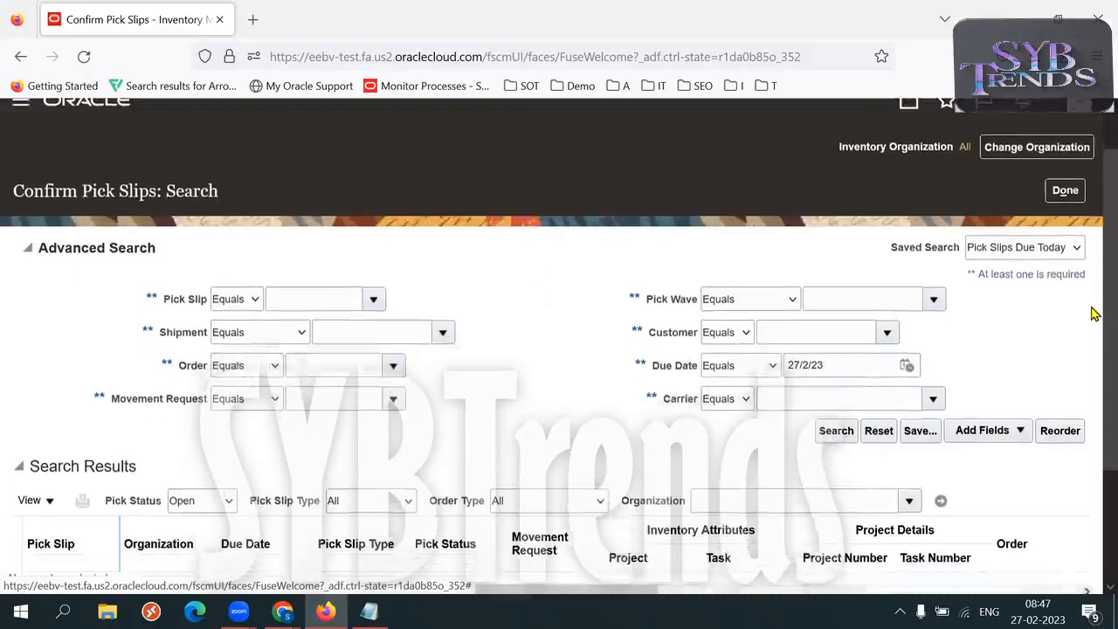
Switch to Notepad and undo the latest edits to the Stores line's receipt date
click(368, 612)
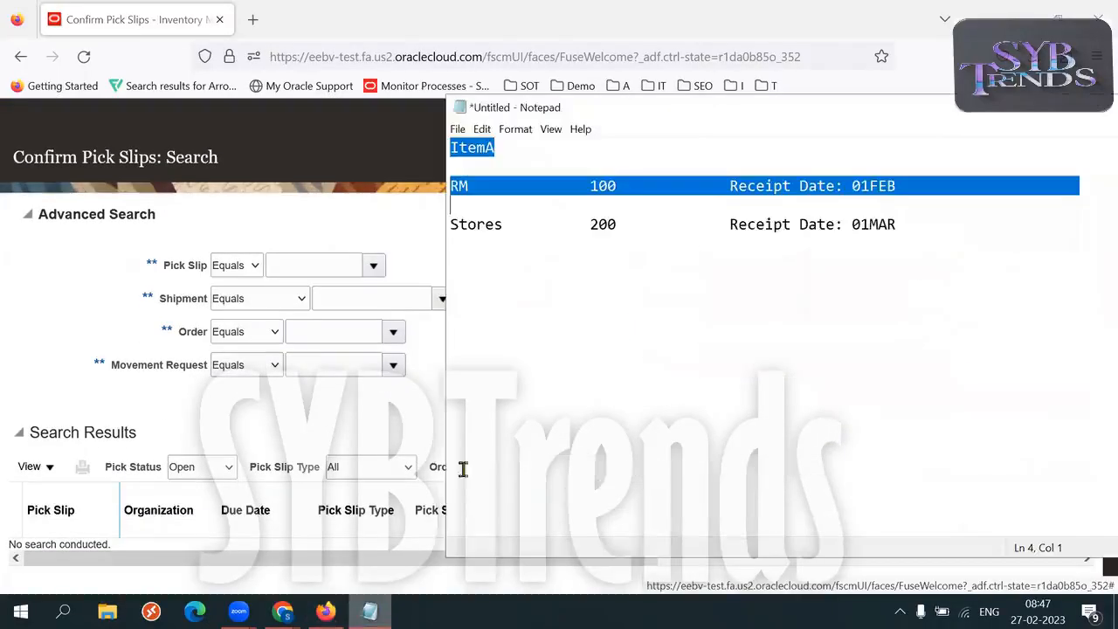
click(515, 187)
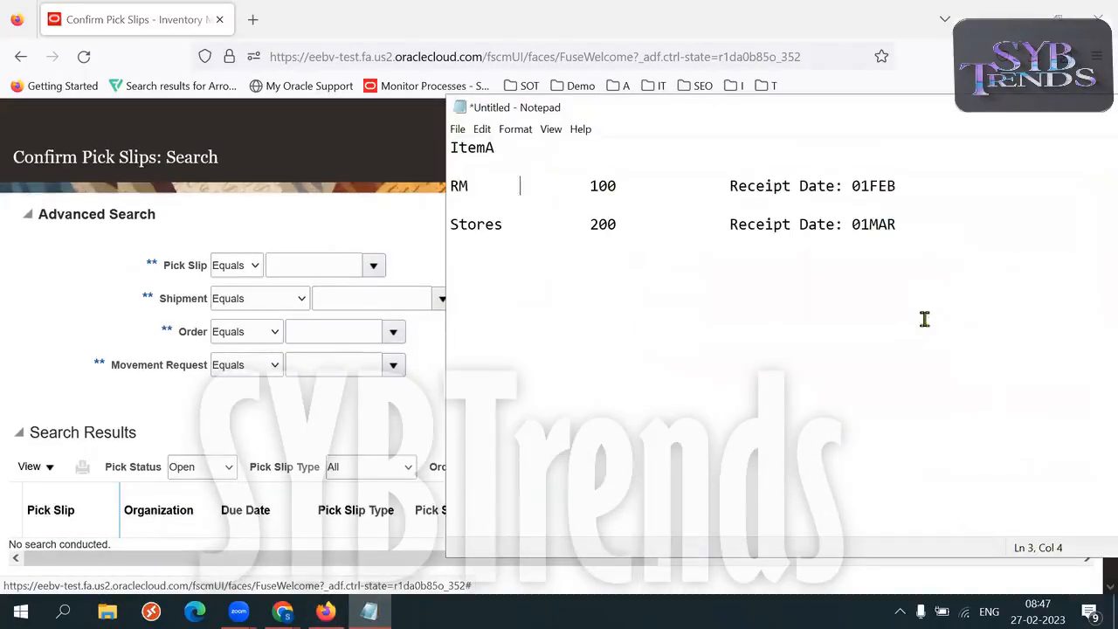
key(ctrl+z)
key(ctrl+z)
key(ctrl+z)
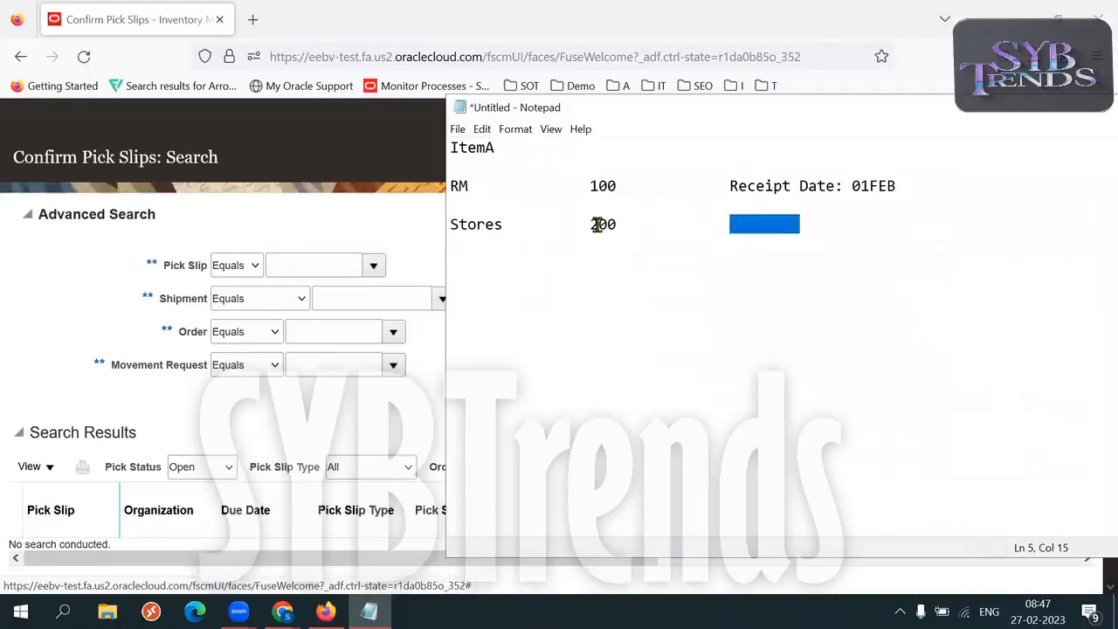
Copy the sales order number from the pick slip PDF in Chrome into the Order criterion of the Confirm Pick Slips search in Firefox
click(328, 217)
click(327, 337)
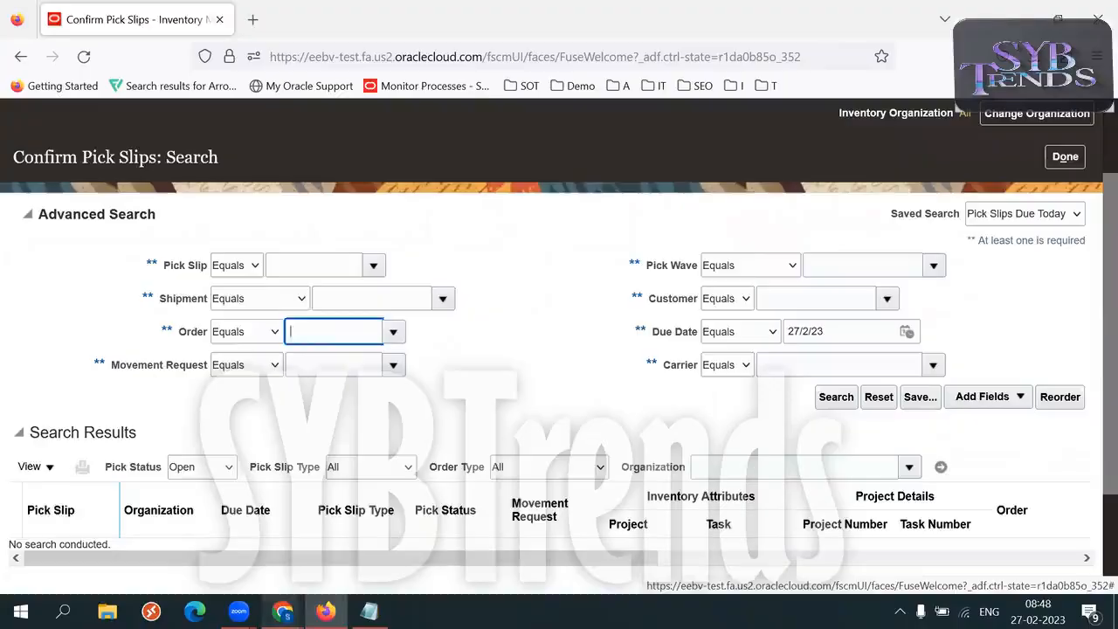
mouse_move(282, 611)
click(282, 541)
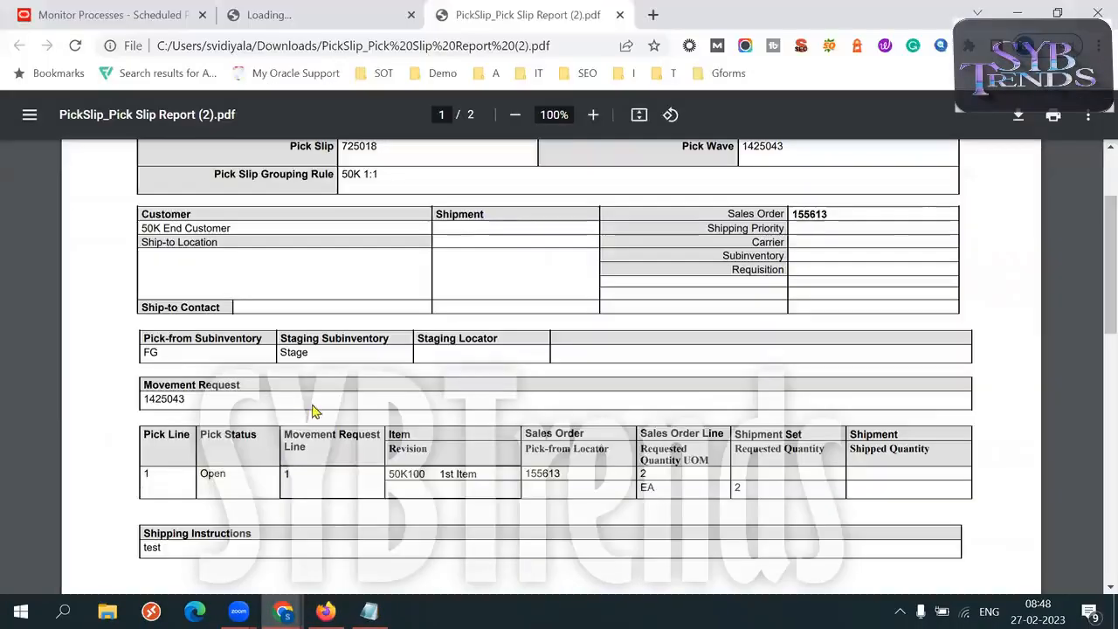
double_click(816, 214)
key(alt+Tab)
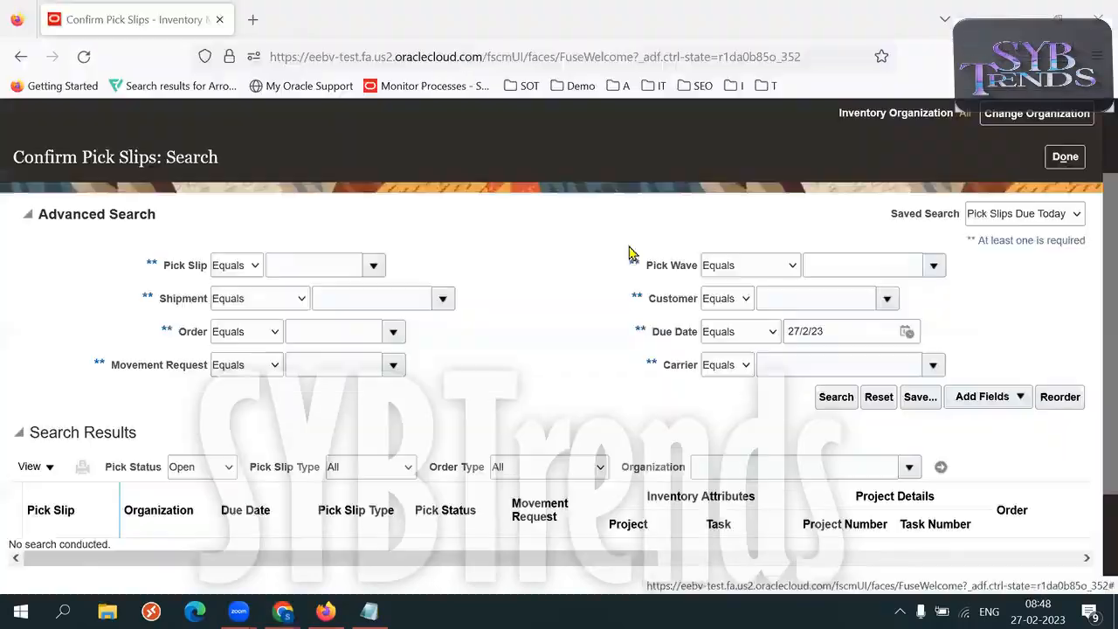
key(Tab)
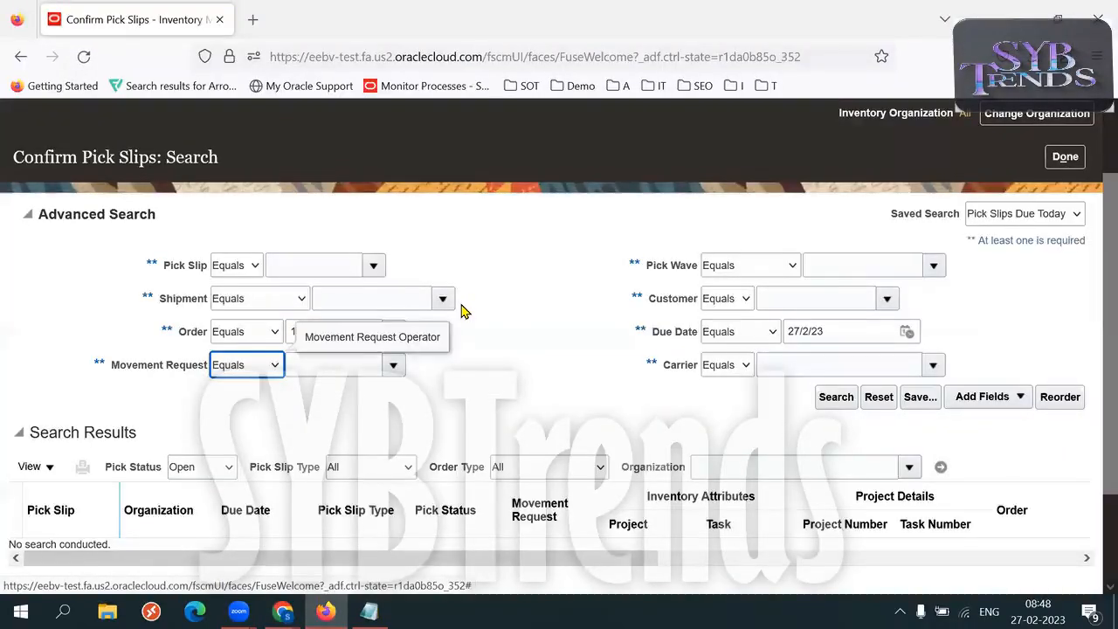
Clear the due date criterion, search for the order's open pick slips and open the matching pick slip
click(825, 330)
key(ctrl+a)
key(BackSpace)
click(831, 398)
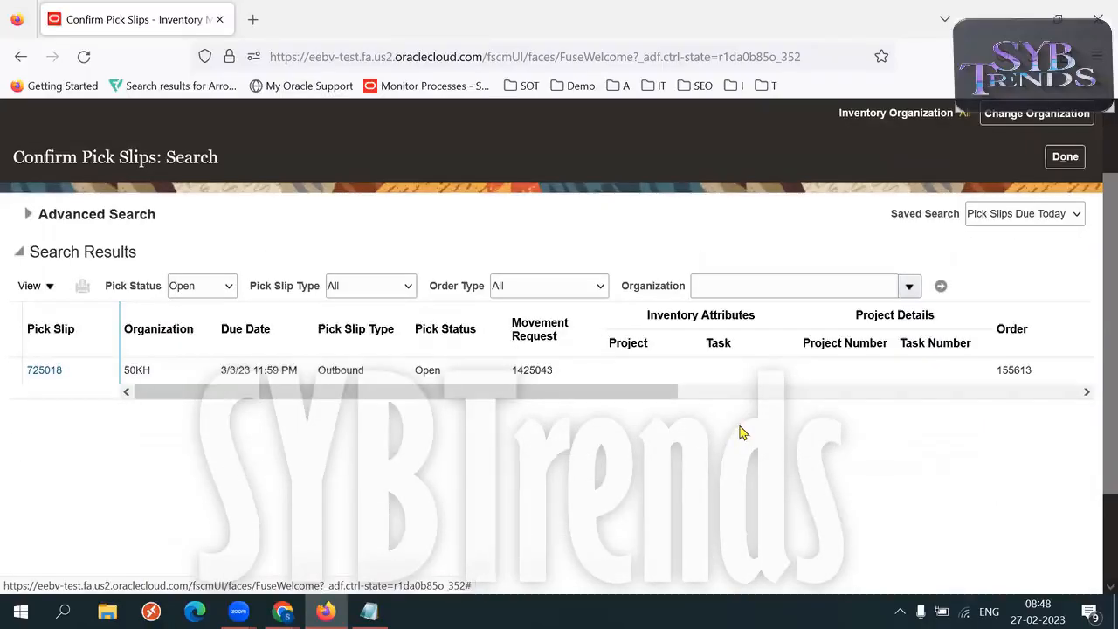
click(43, 370)
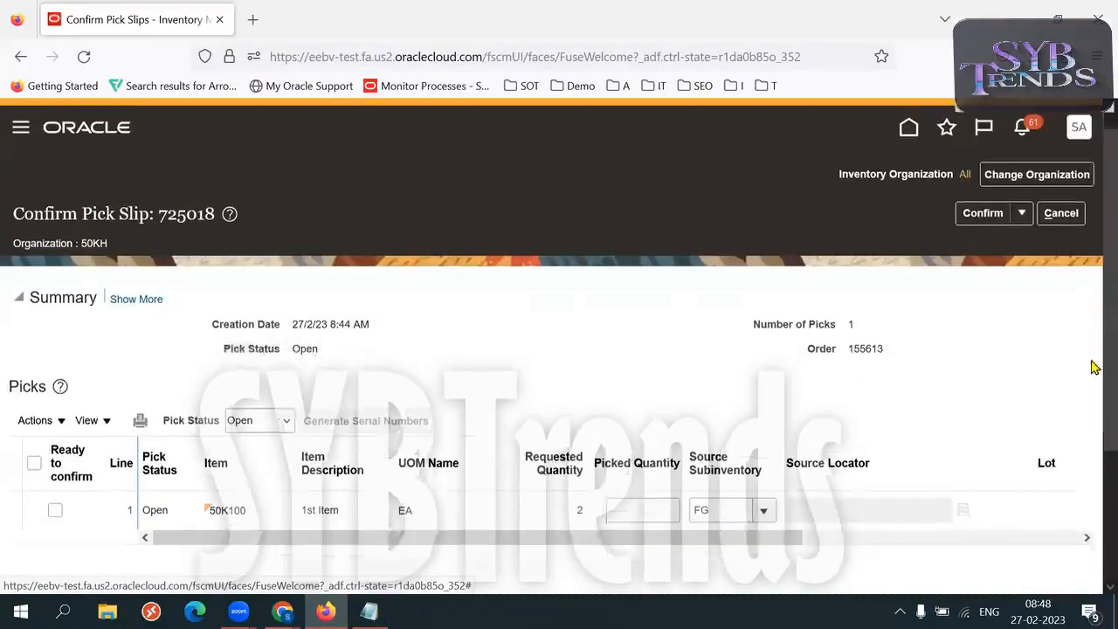
Mark the pick line for item 50K100 as ready to confirm and enter a picked quantity of 2
scroll(1091, 366, down, 3)
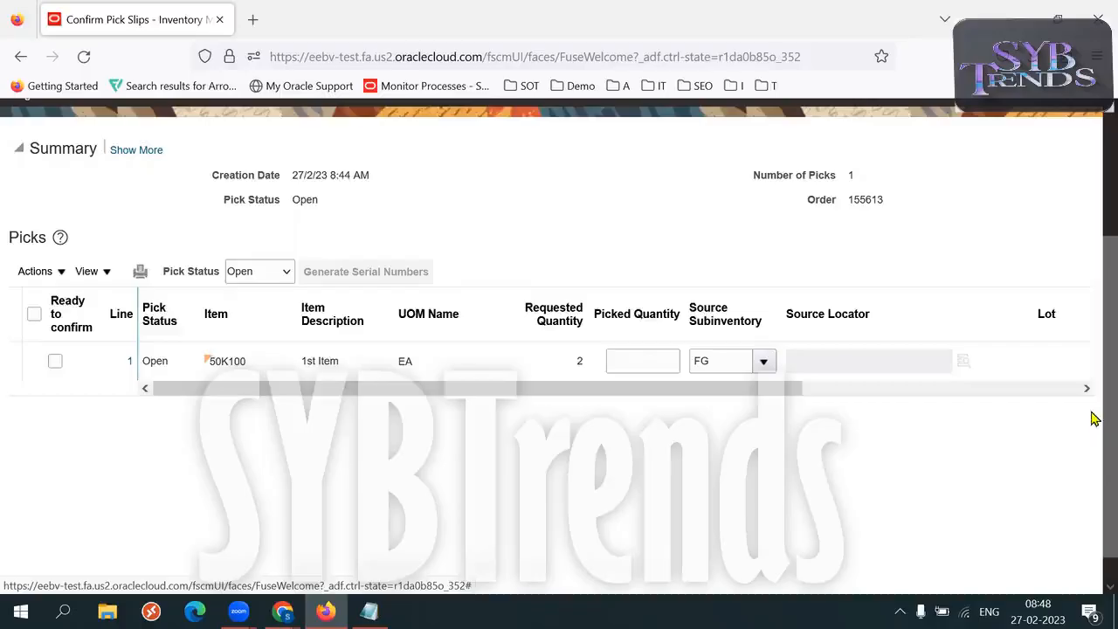
click(34, 314)
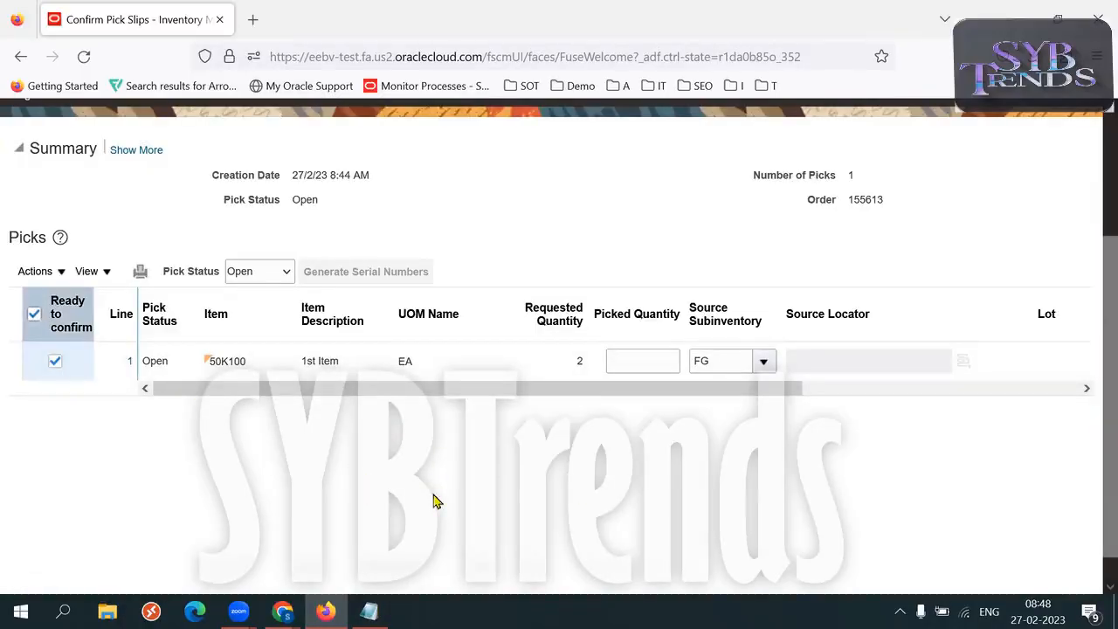
drag(297, 389, 566, 384)
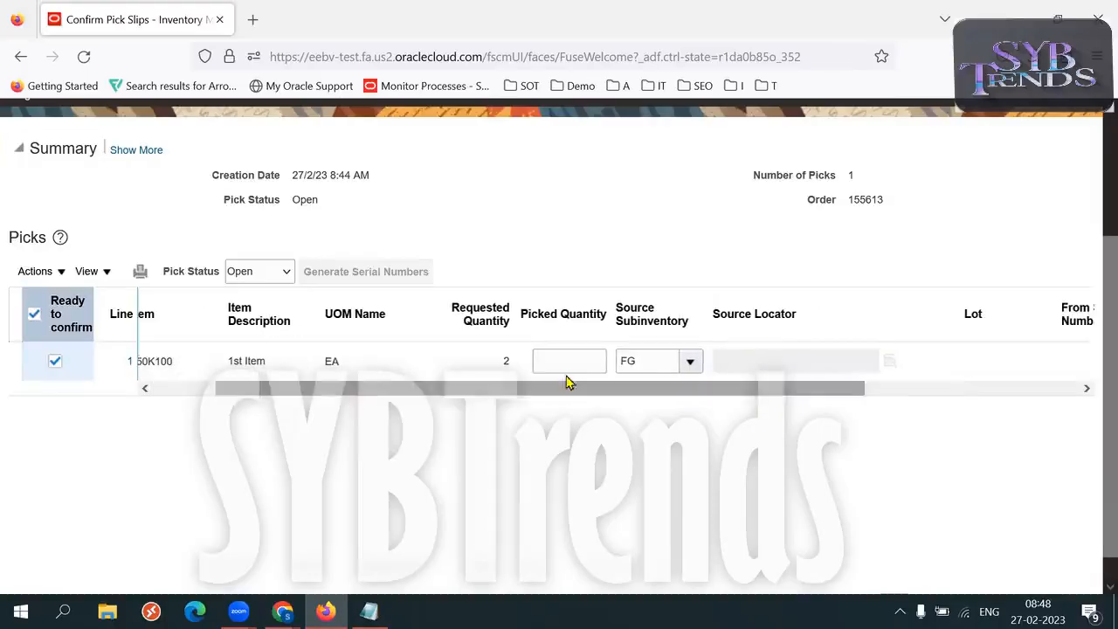
click(511, 366)
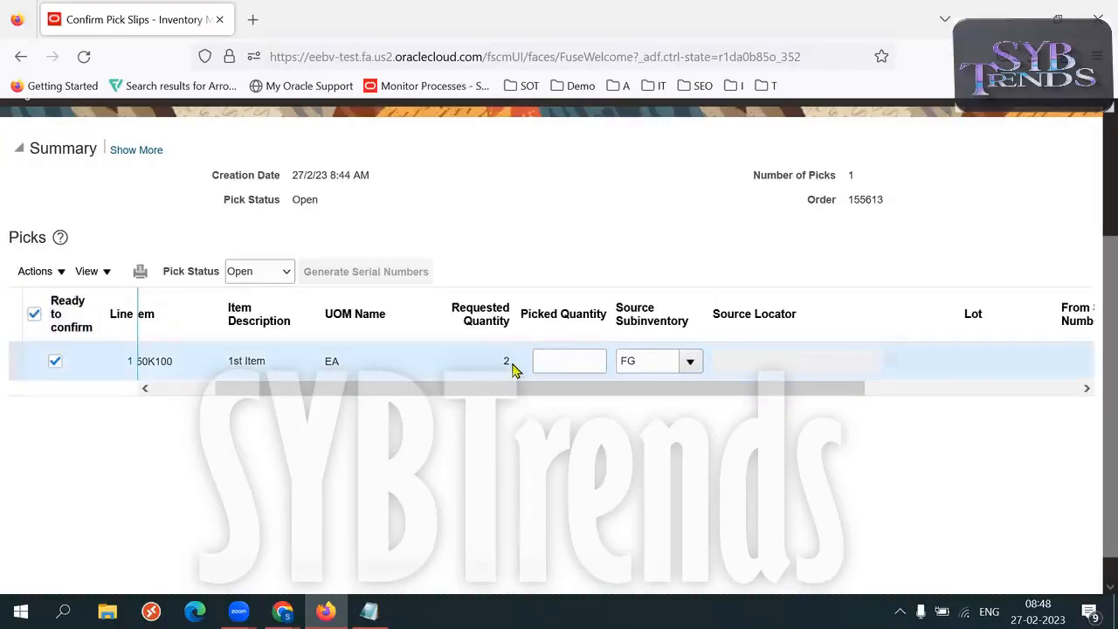
click(566, 362)
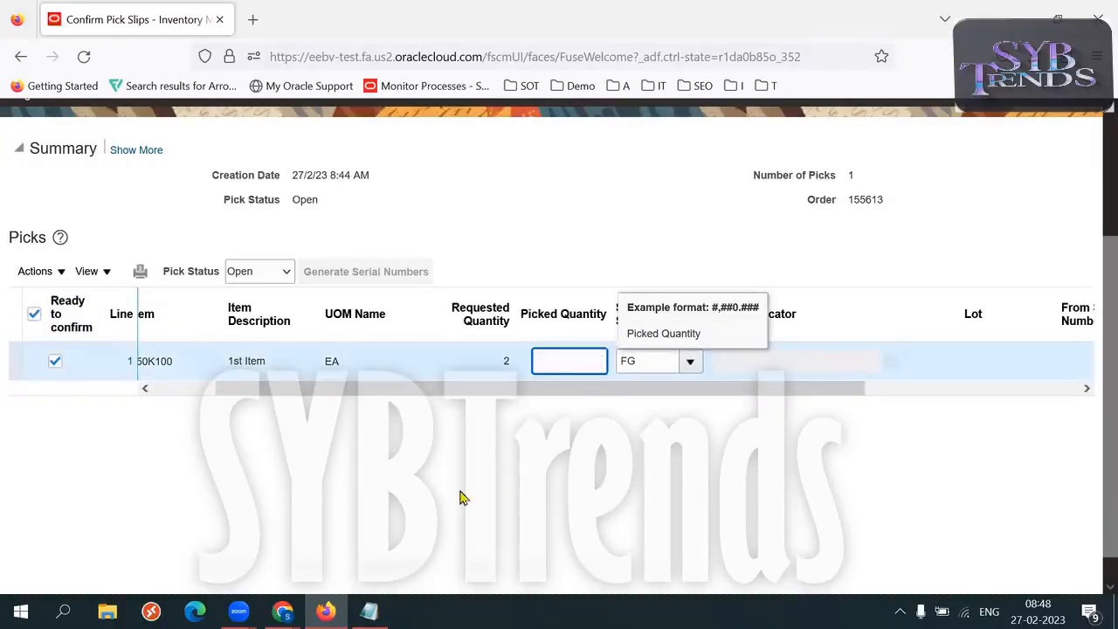
text(2)
key(Tab)
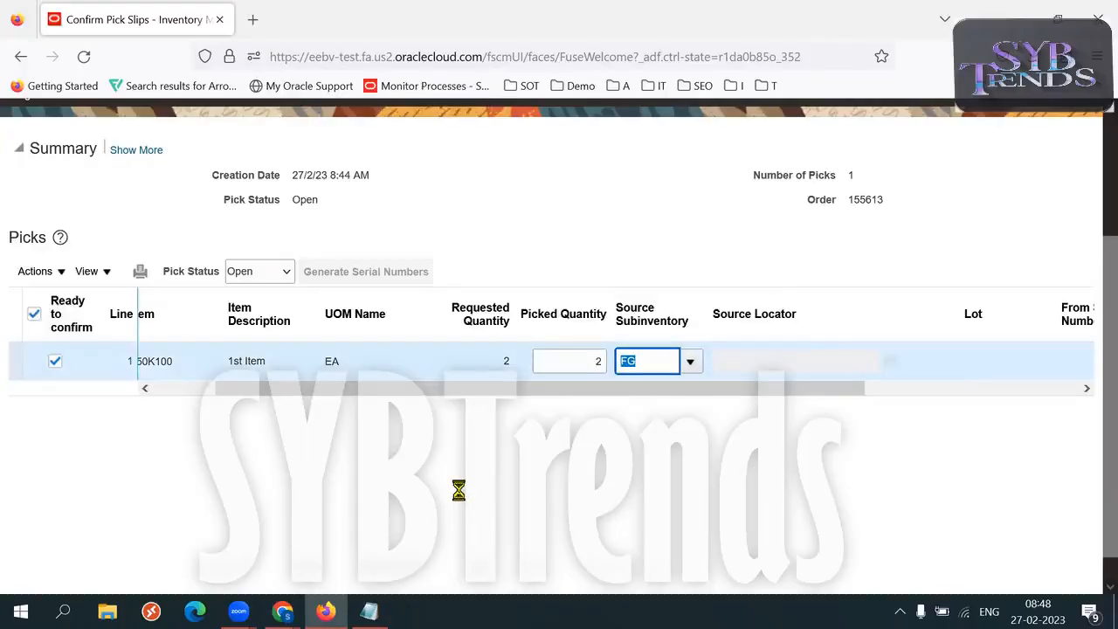
click(583, 361)
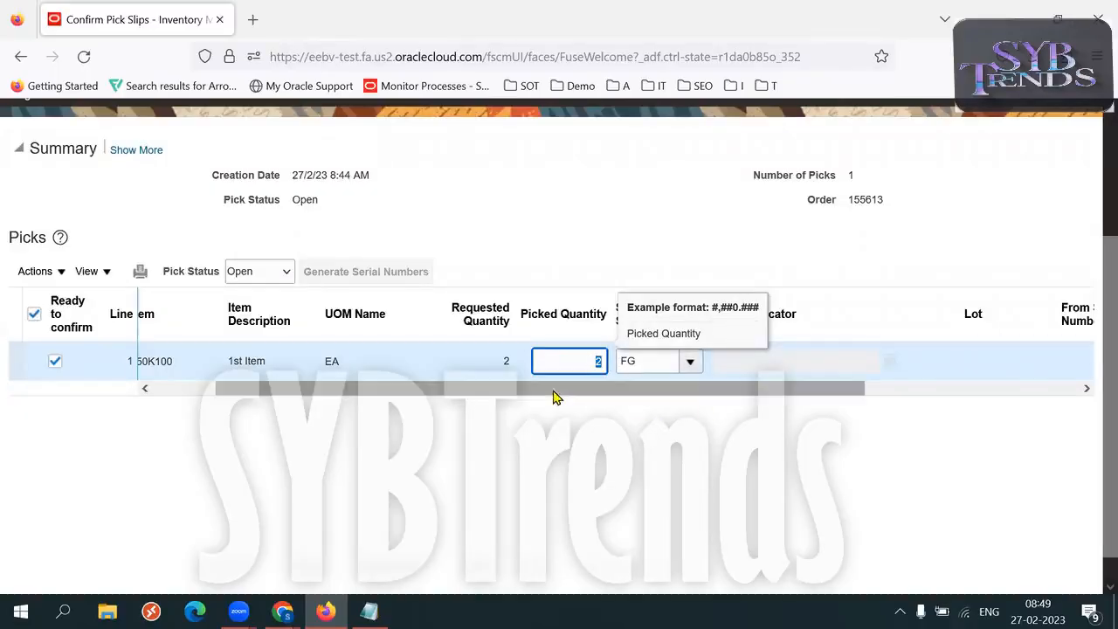
Check the pick line's remaining columns, and confirm the pick slip with the option that goes on to Ship Confirm
drag(497, 393, 571, 399)
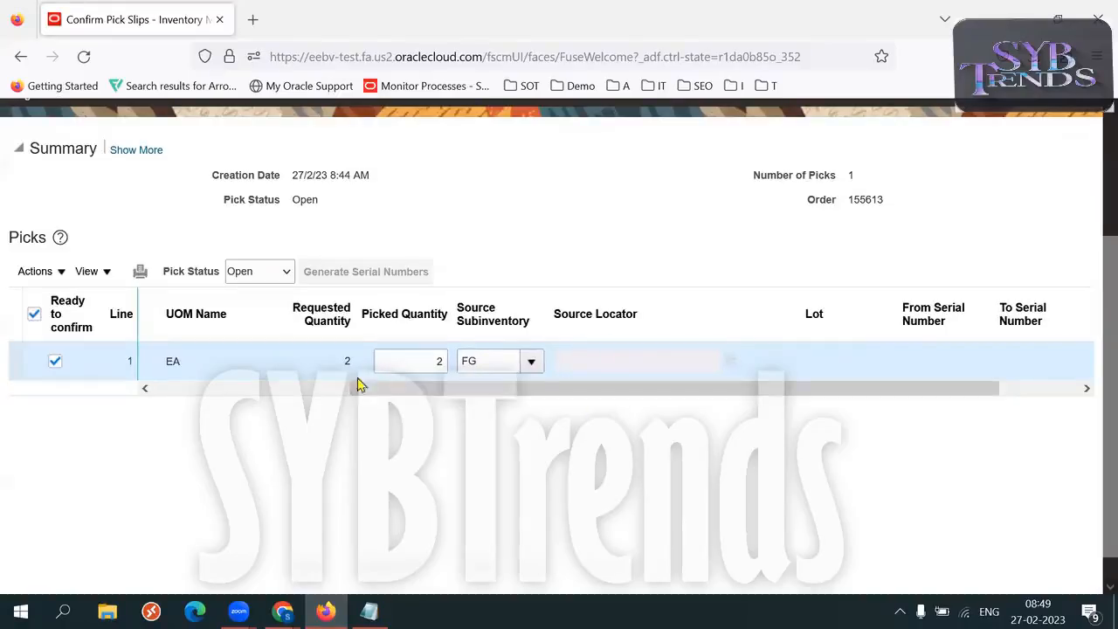
drag(387, 387, 224, 399)
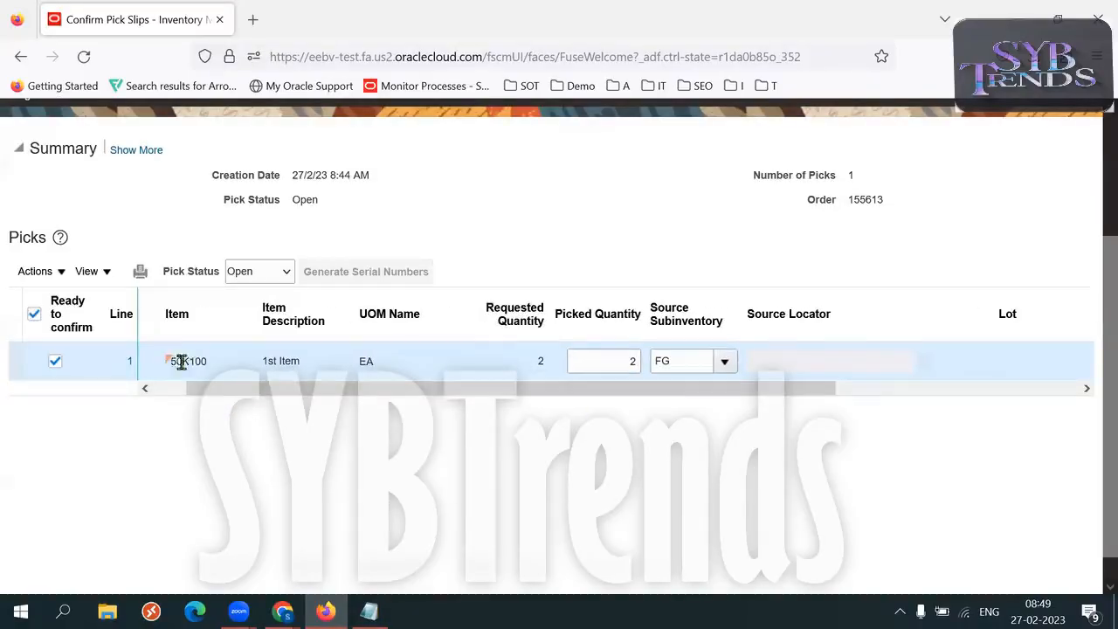
click(51, 272)
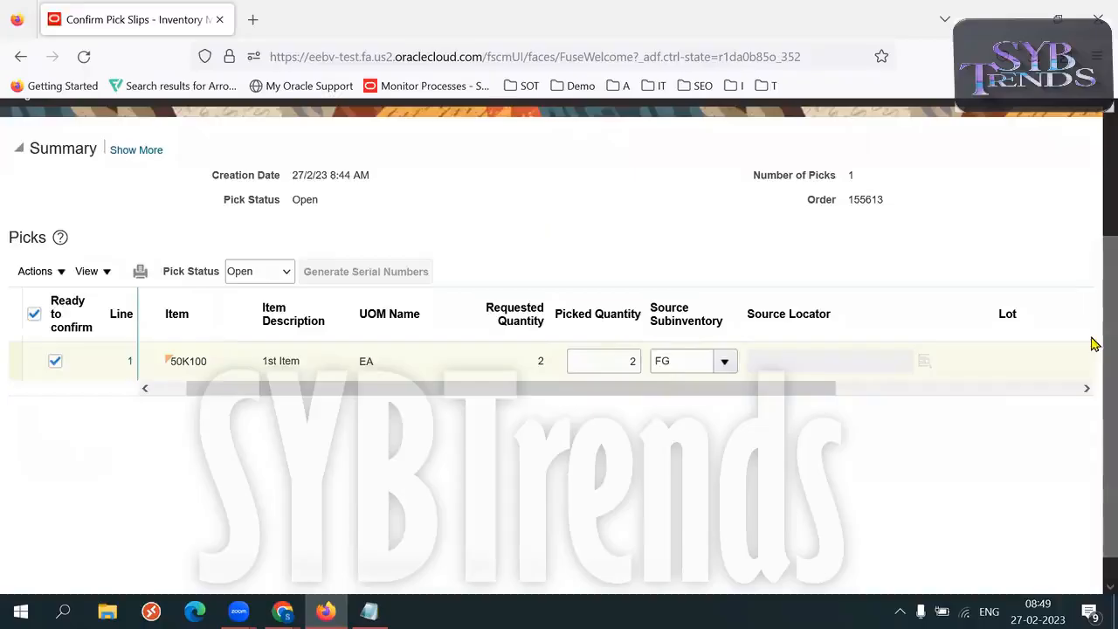
drag(810, 394, 1094, 333)
scroll(1094, 332, up, 2)
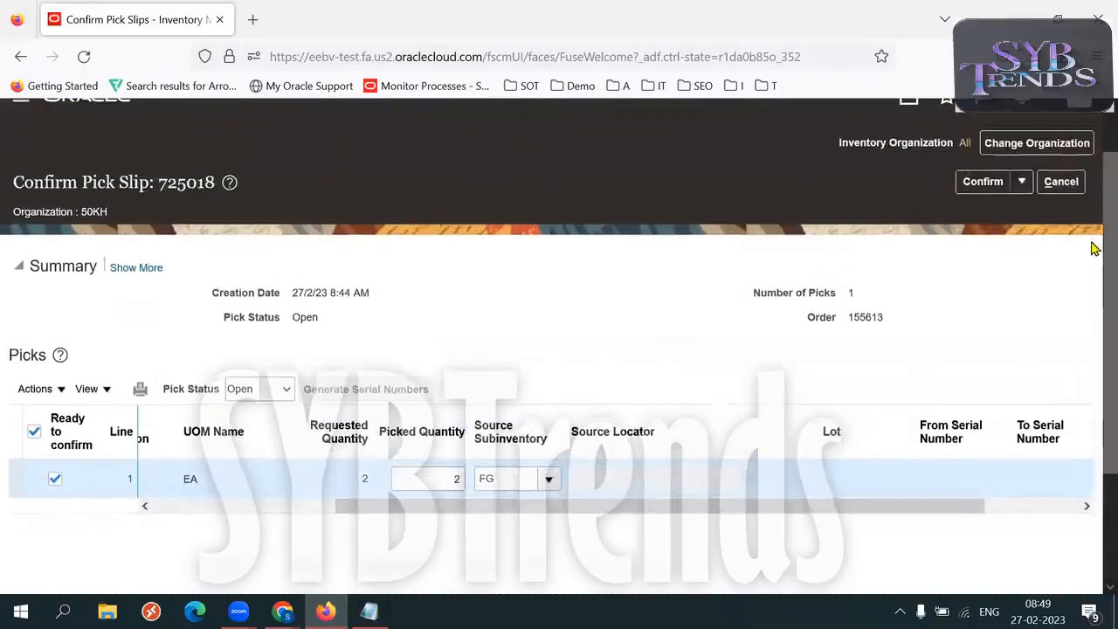
click(1019, 183)
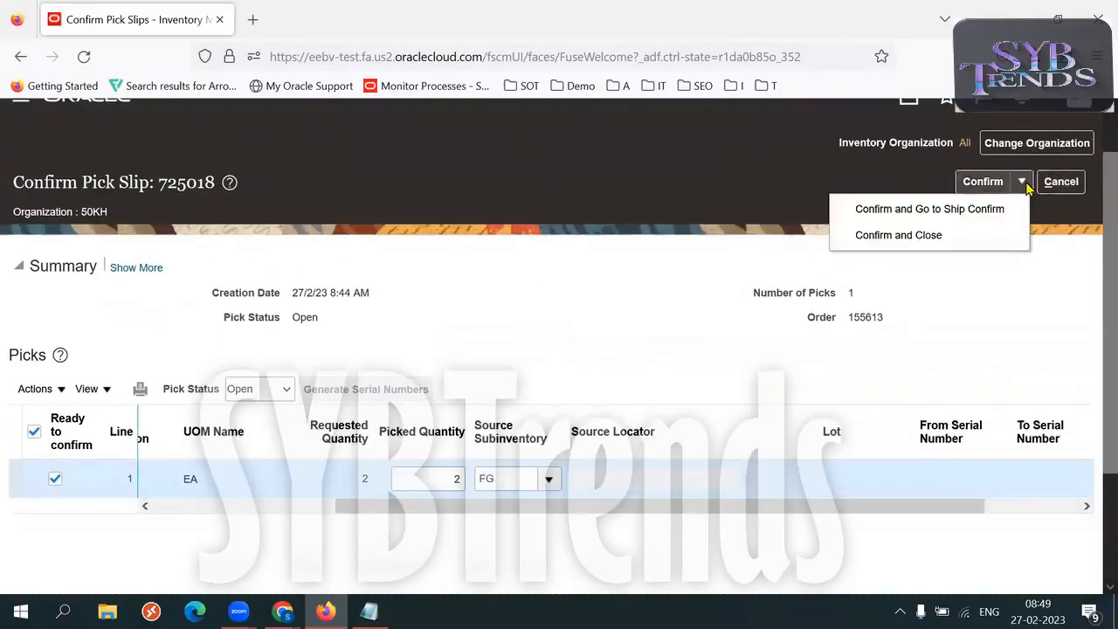
click(954, 213)
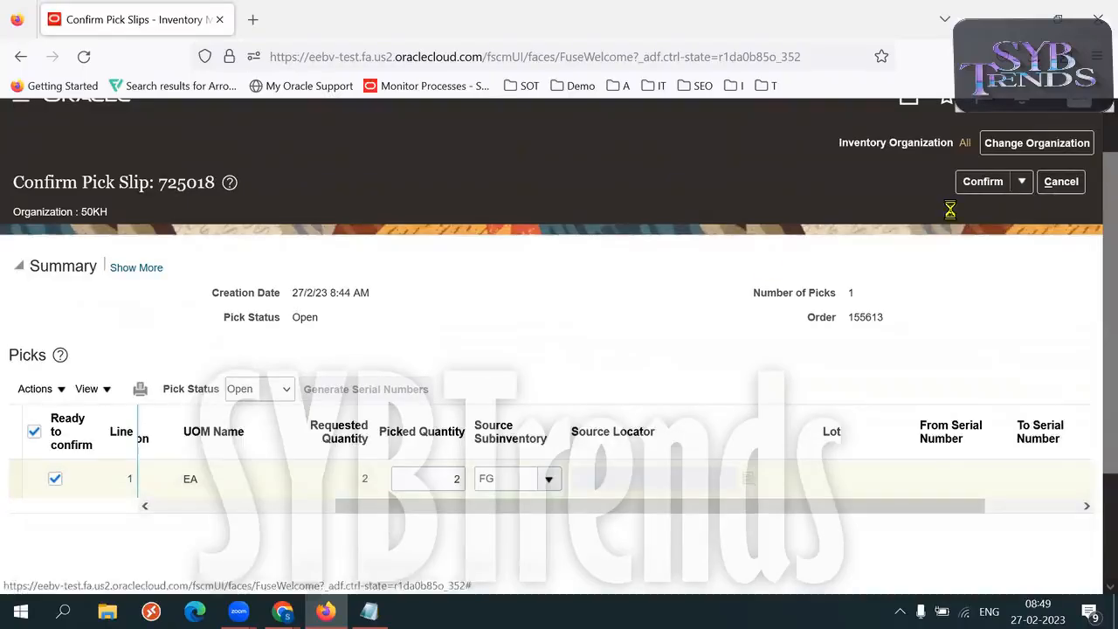